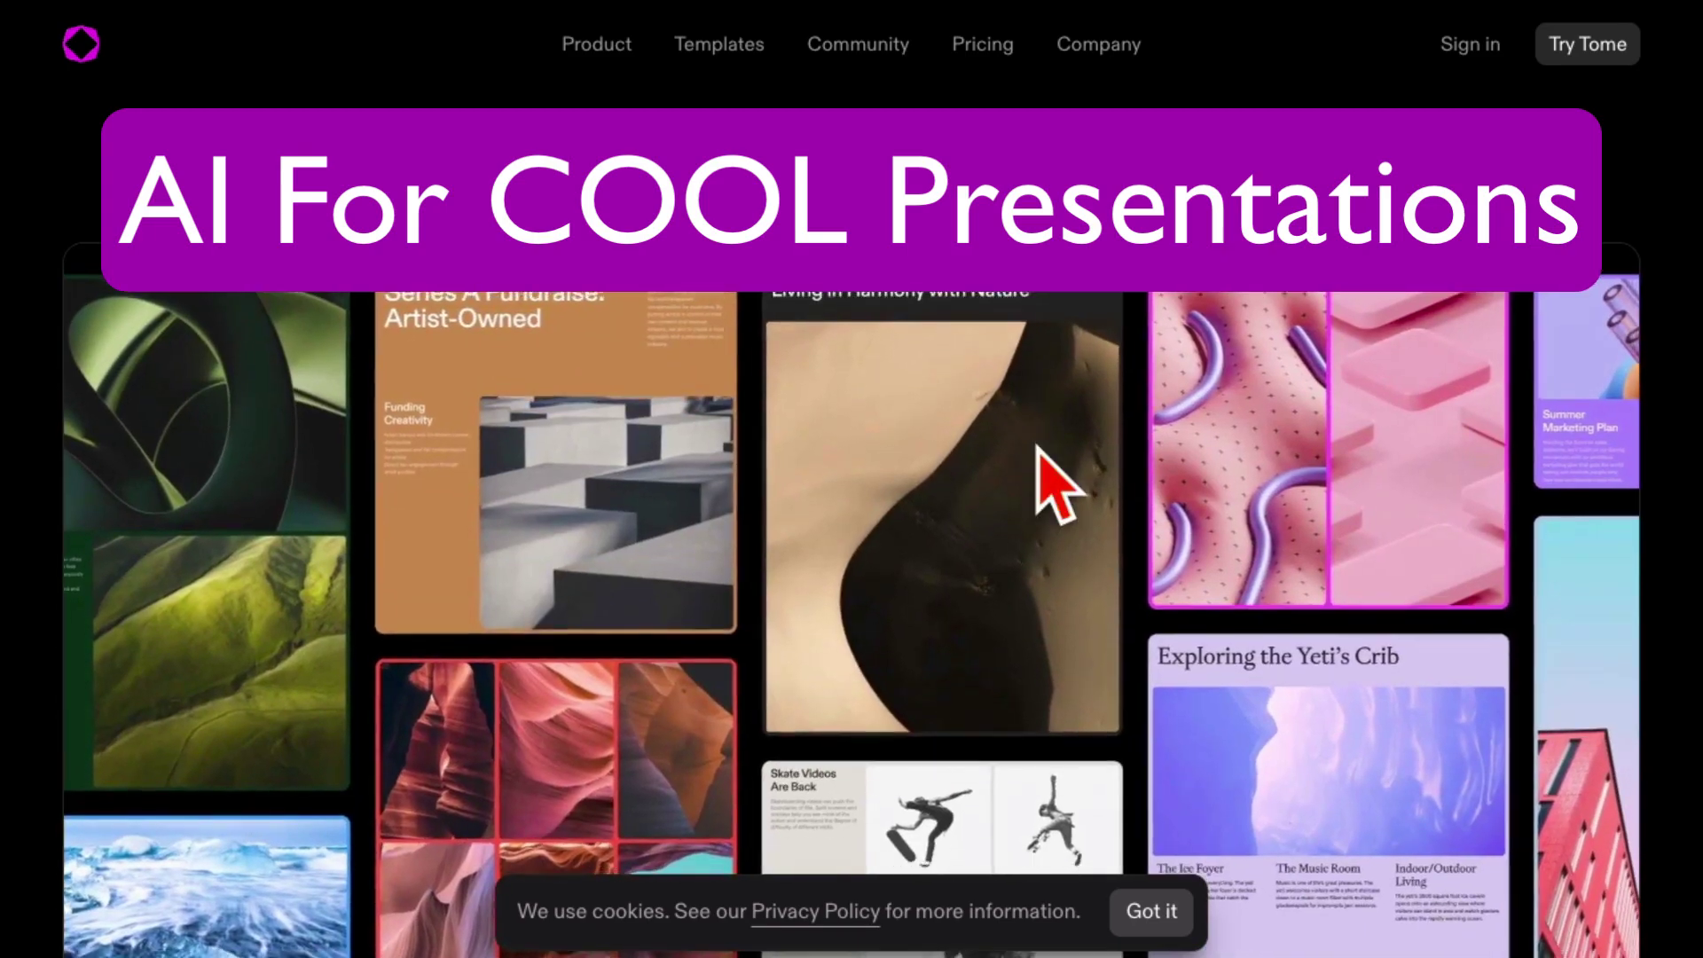
Step: Sign in and reach the workspace's Recent dashboard of templates and recent decks
scroll(1056, 484, down, 3)
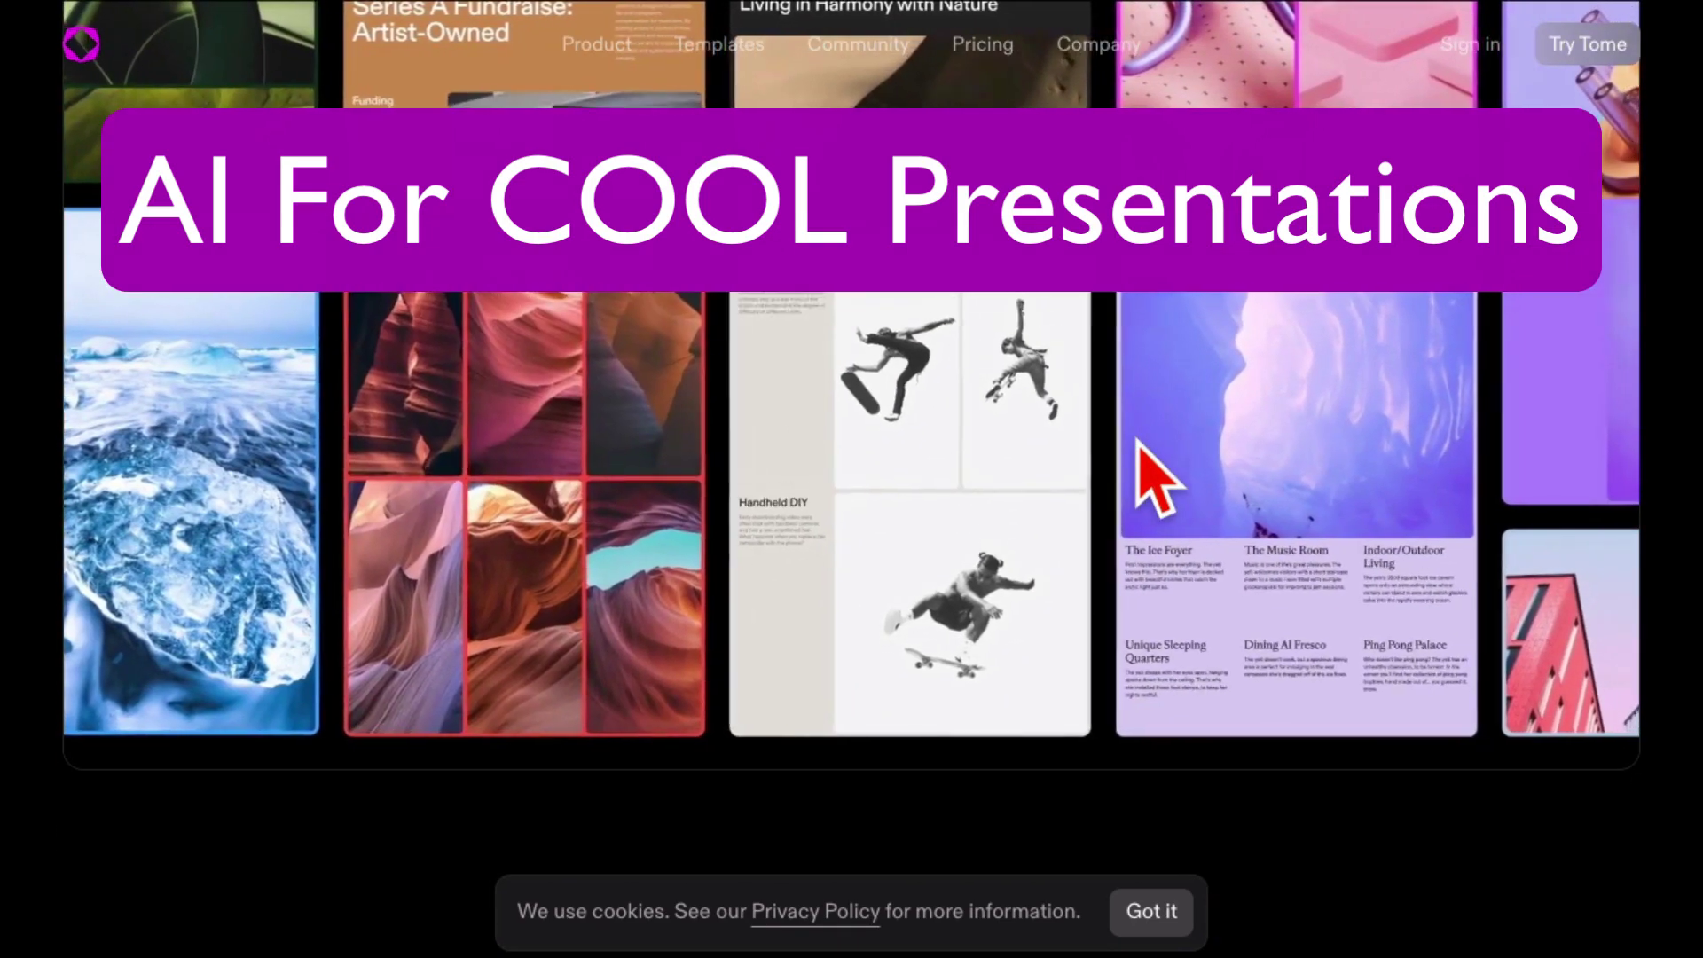
Step: Dismiss the cookie notice on the Tome homepage
click(1144, 915)
scroll(923, 550, up, 2)
scroll(922, 550, down, 3)
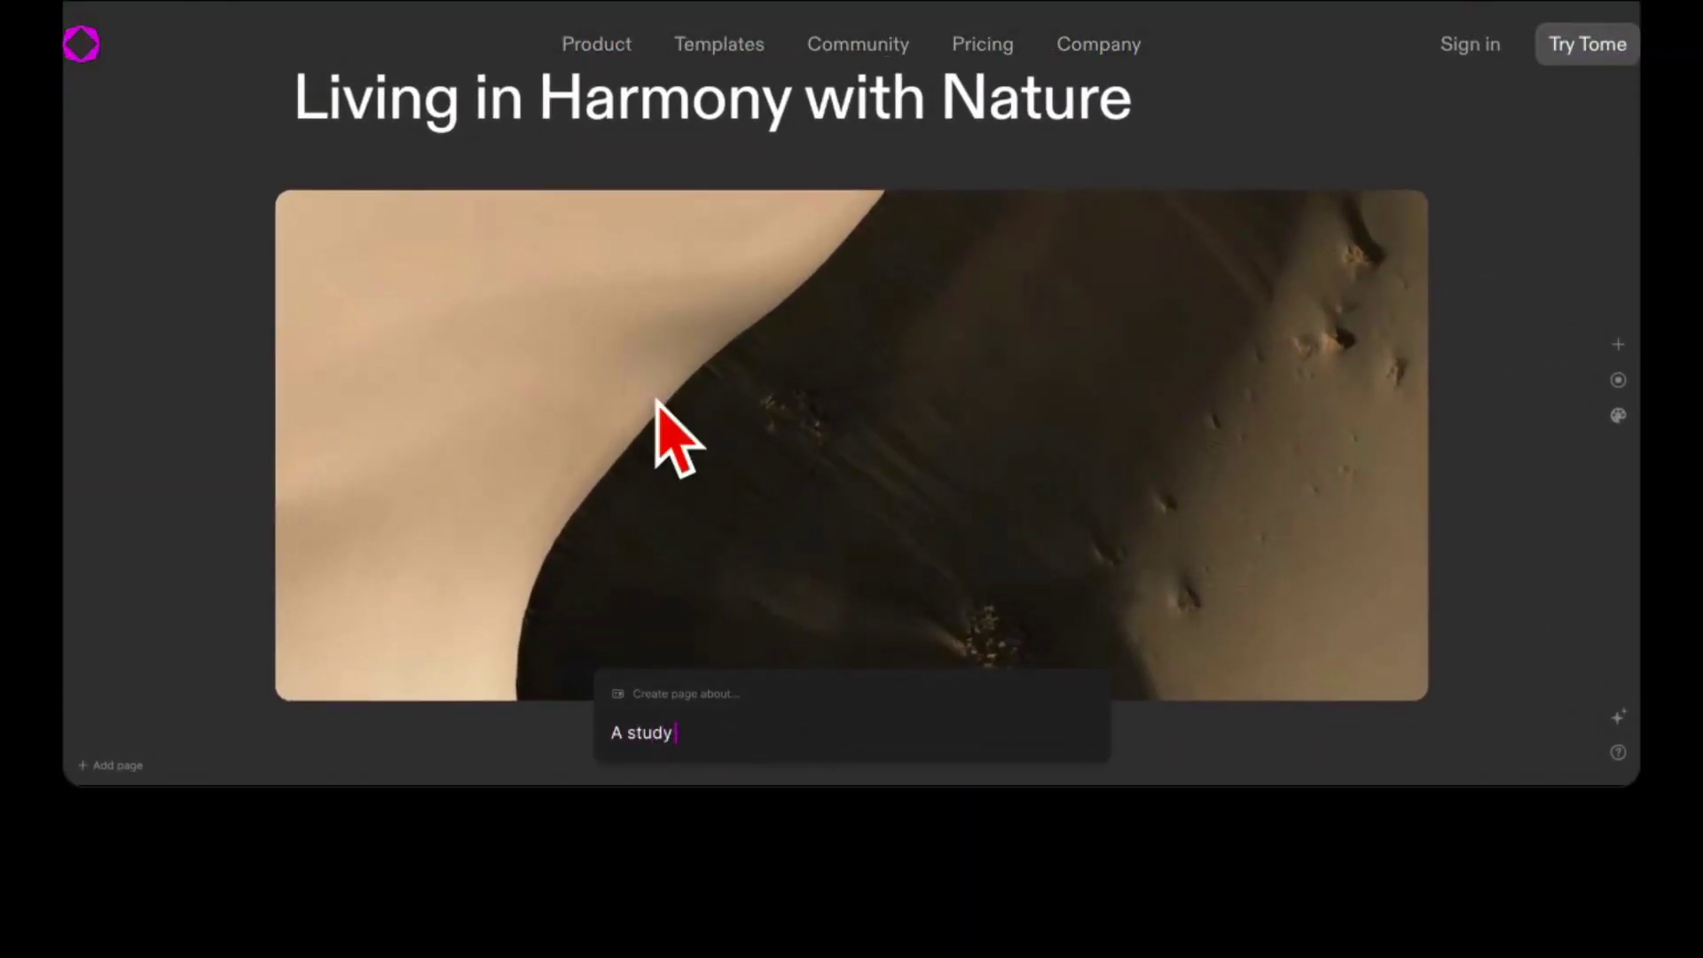
text(ndscapes)
key(Return)
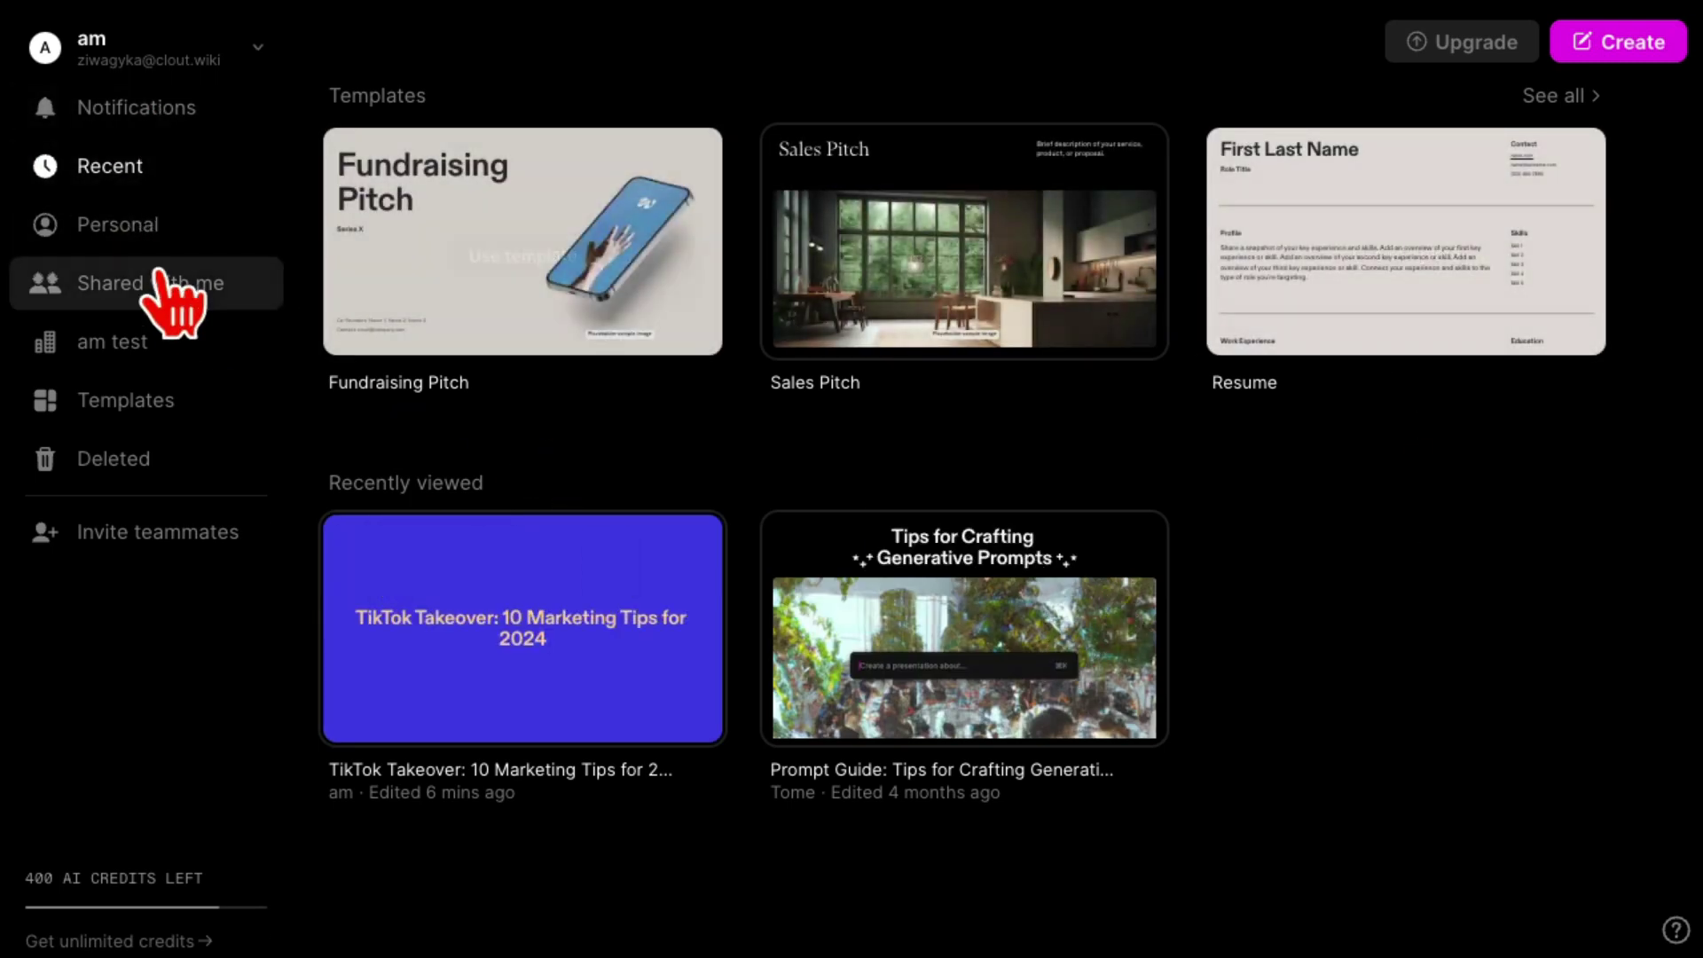
Step: Open the Templates gallery listing Fundraising Pitch, Sales Pitch, Resume and Mood Board from the sidebar
click(139, 291)
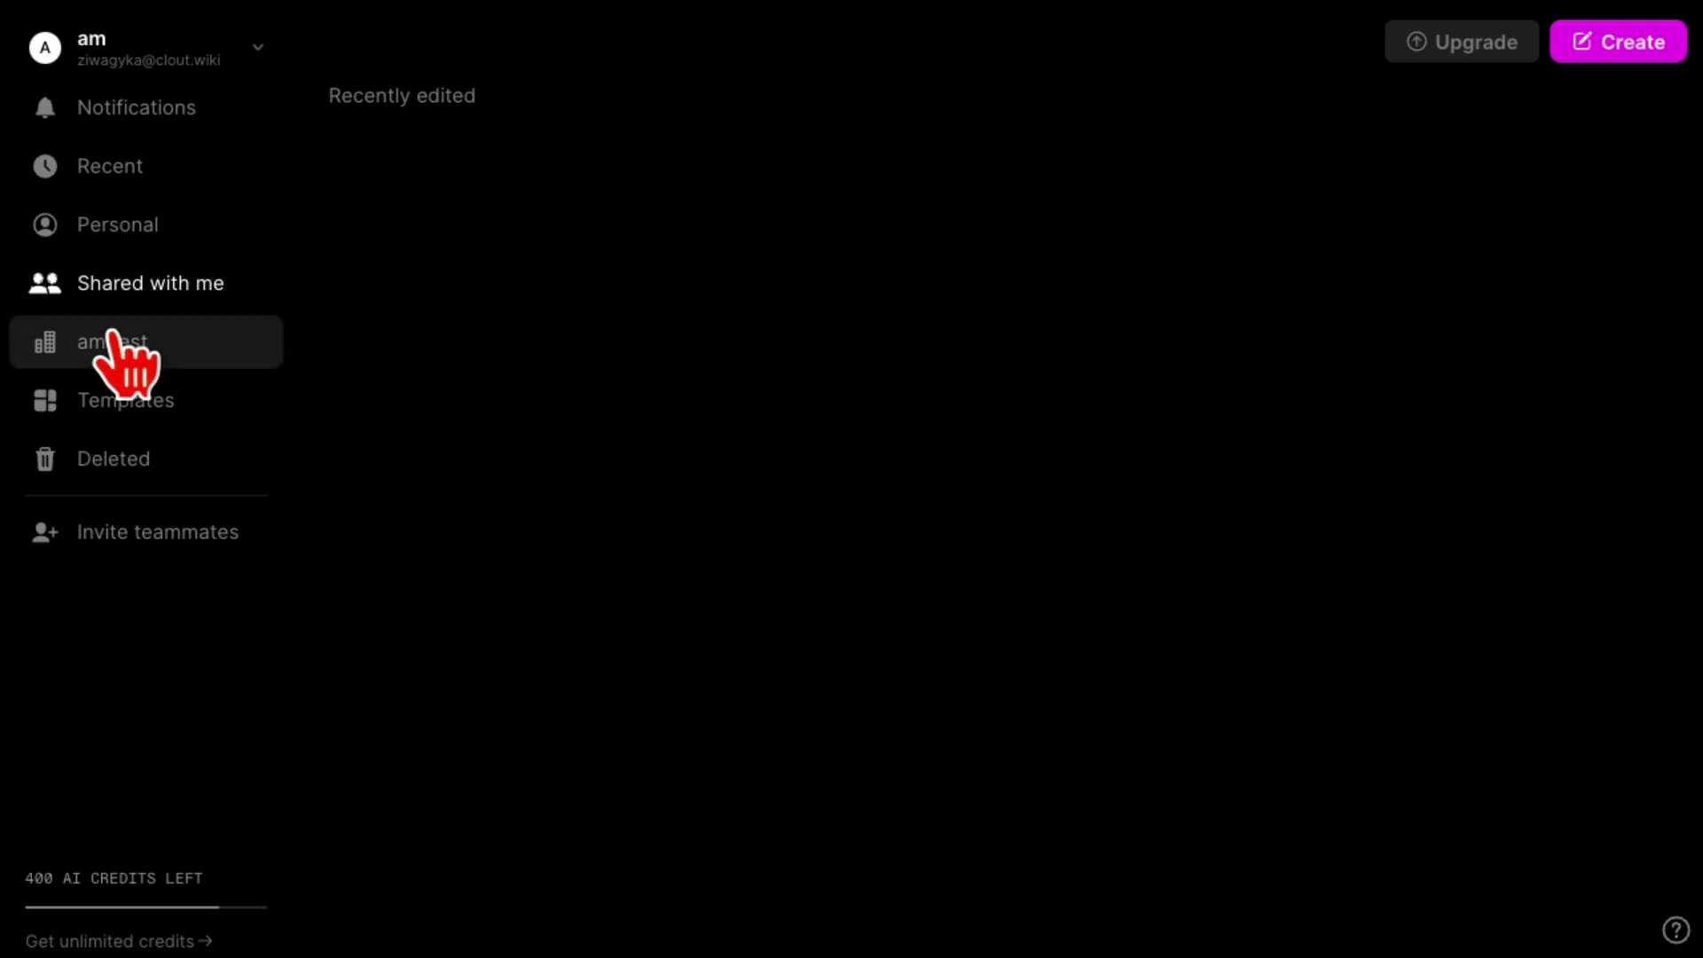
click(167, 419)
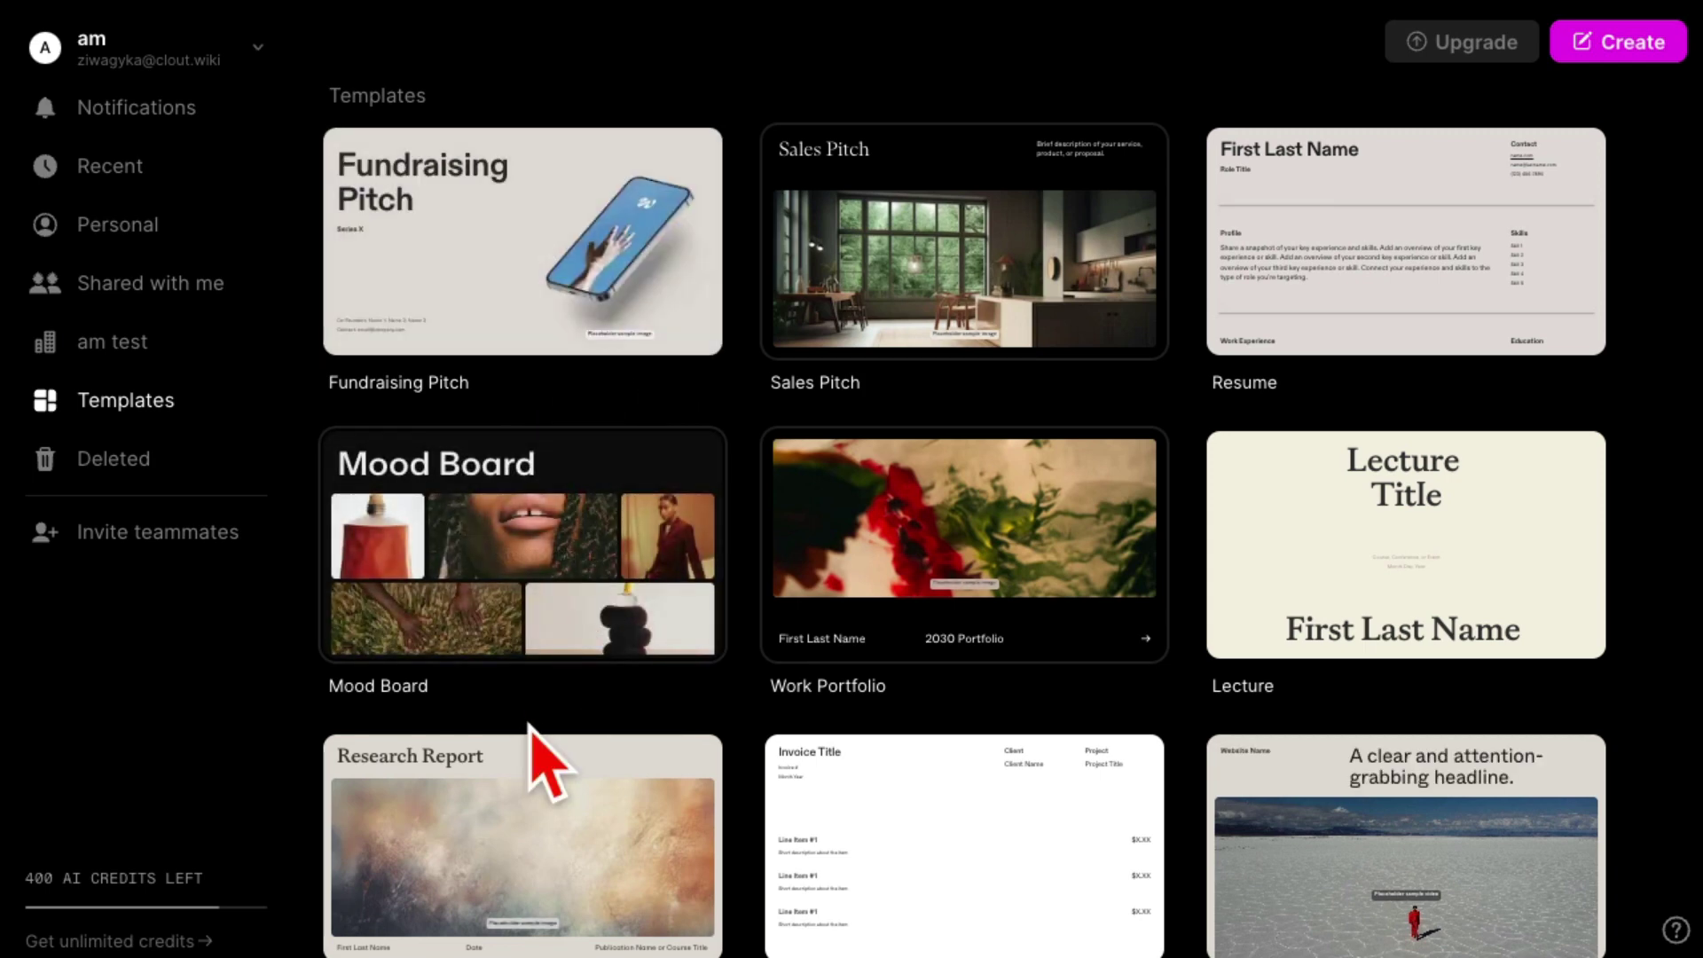
mouse_move(494, 319)
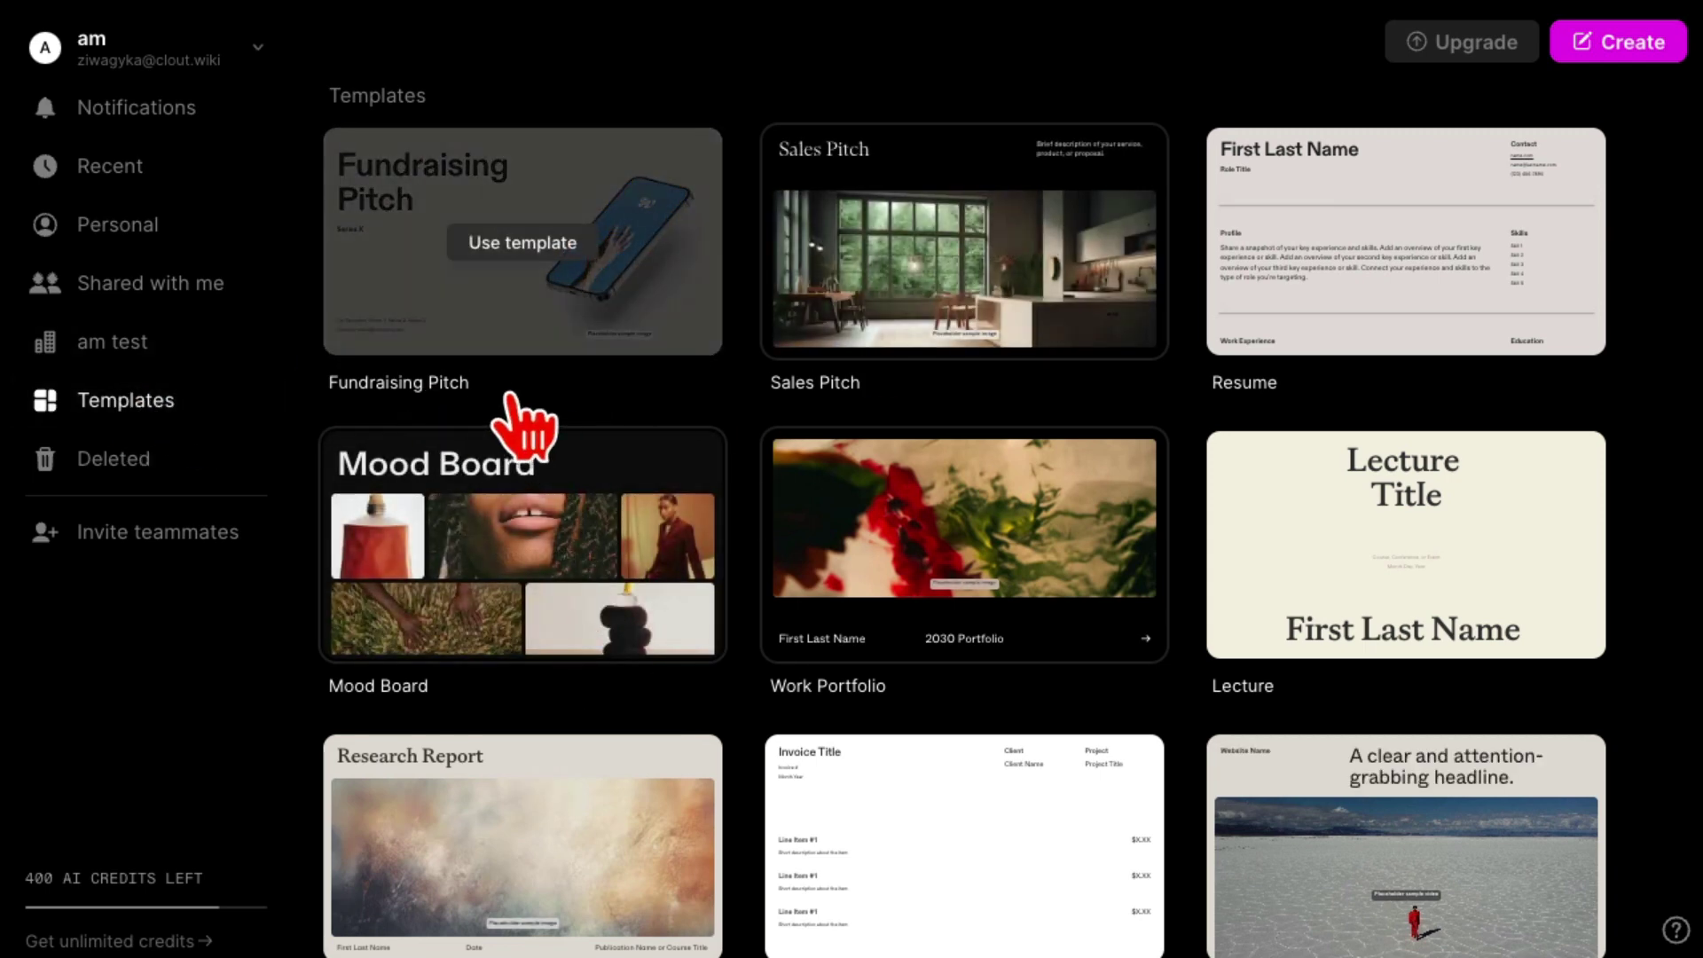
Step: Create a Fundraising Pitch (Copy) deck from the template and select its title-page phone image
click(479, 395)
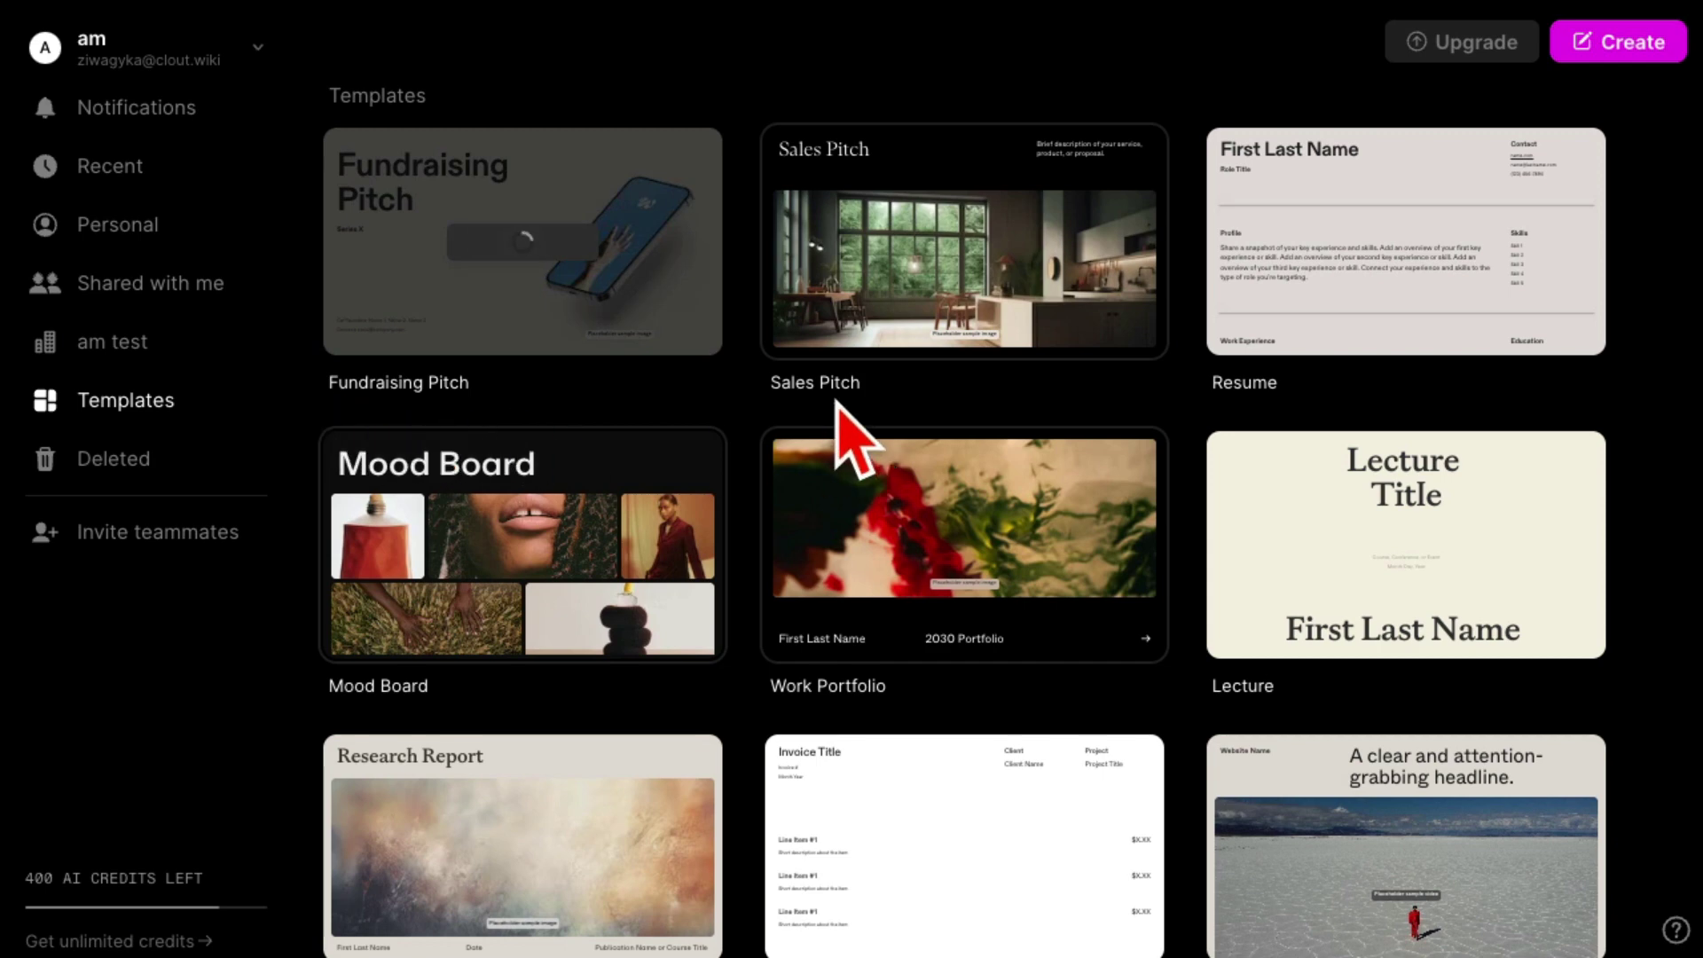
scroll(799, 679, down, 4)
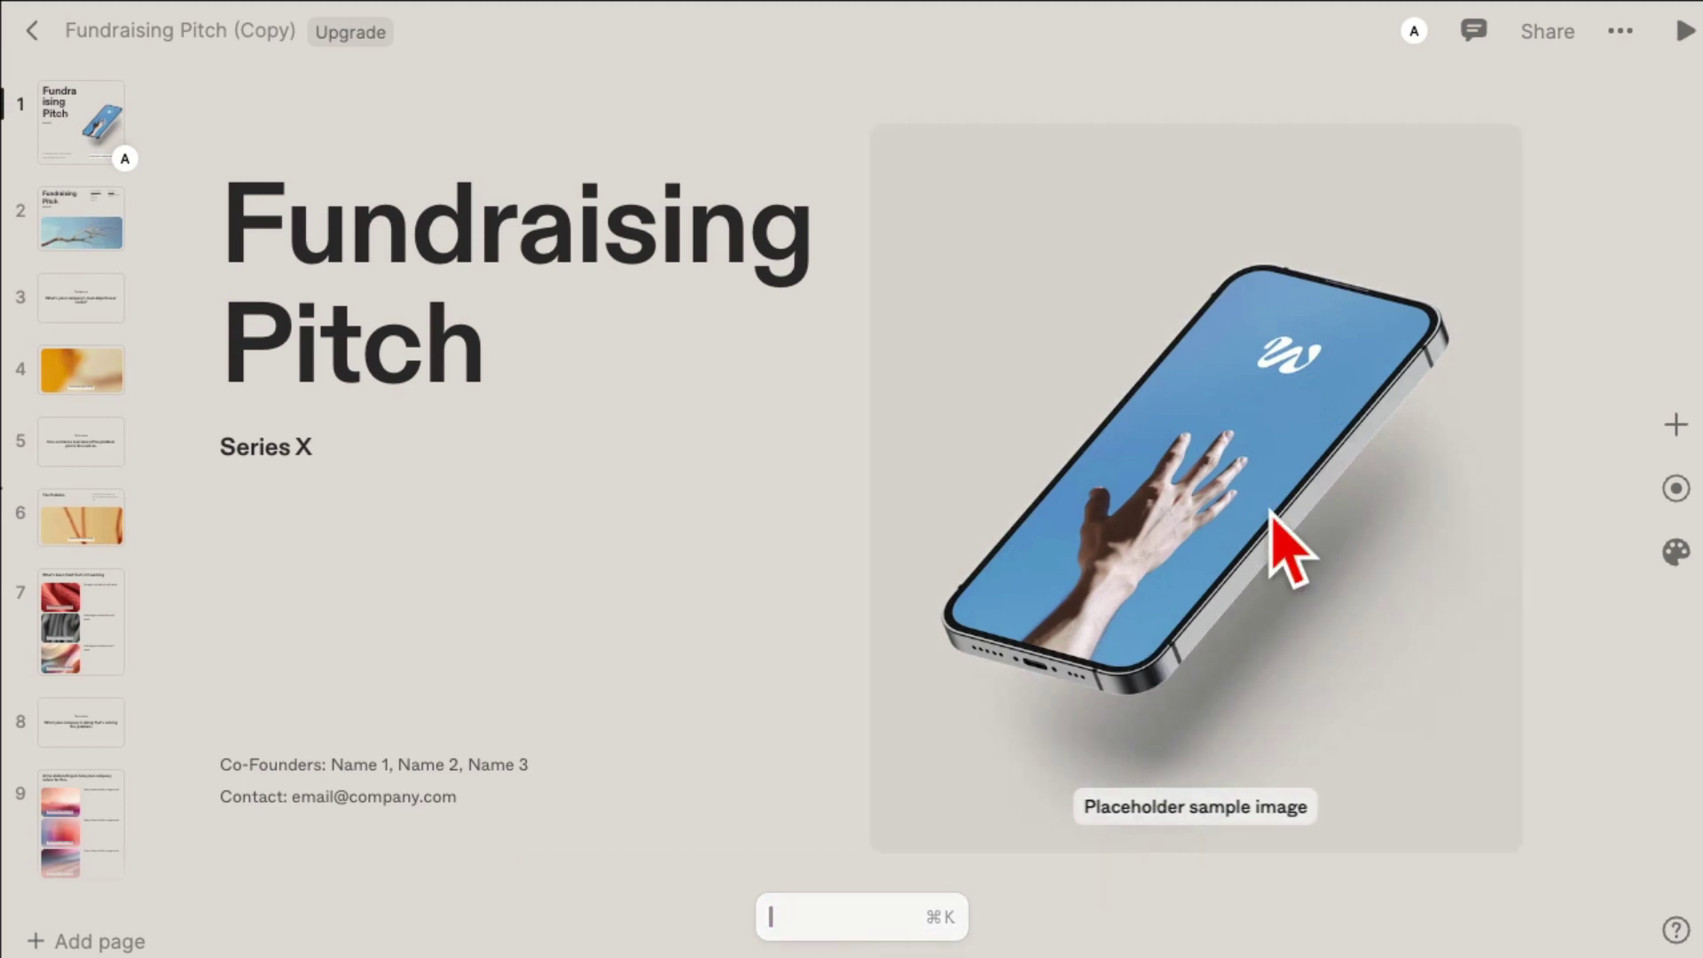
click(1281, 536)
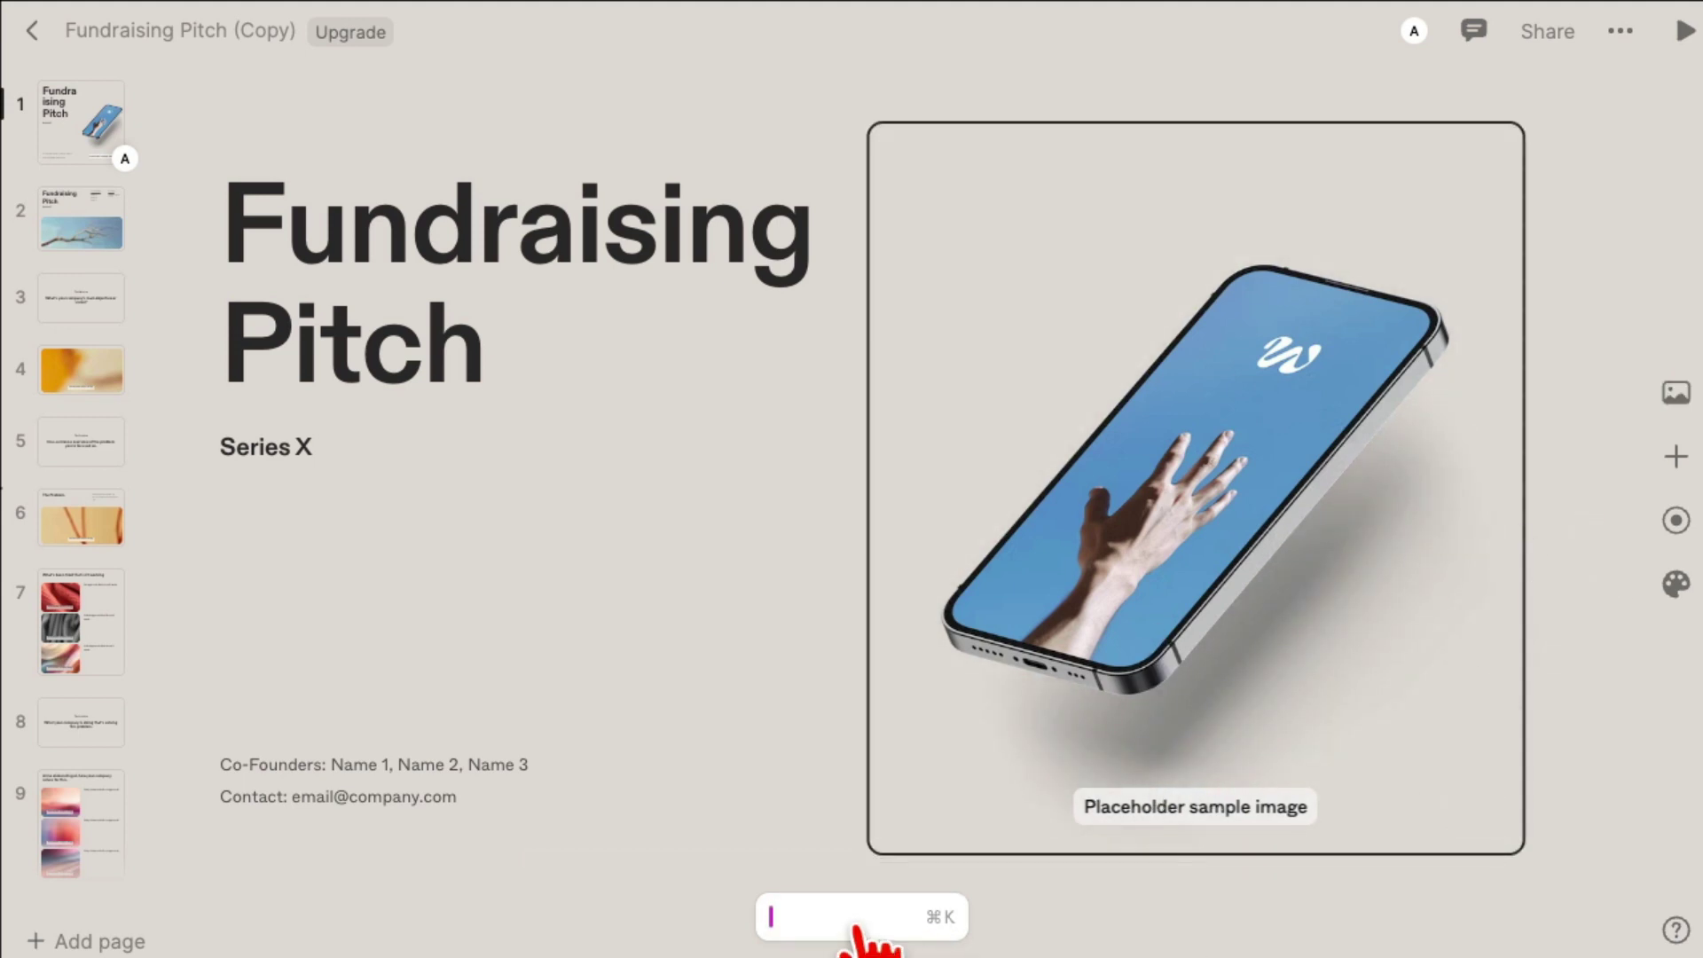
Step: Leave the copy and browse the Templates gallery again
click(31, 31)
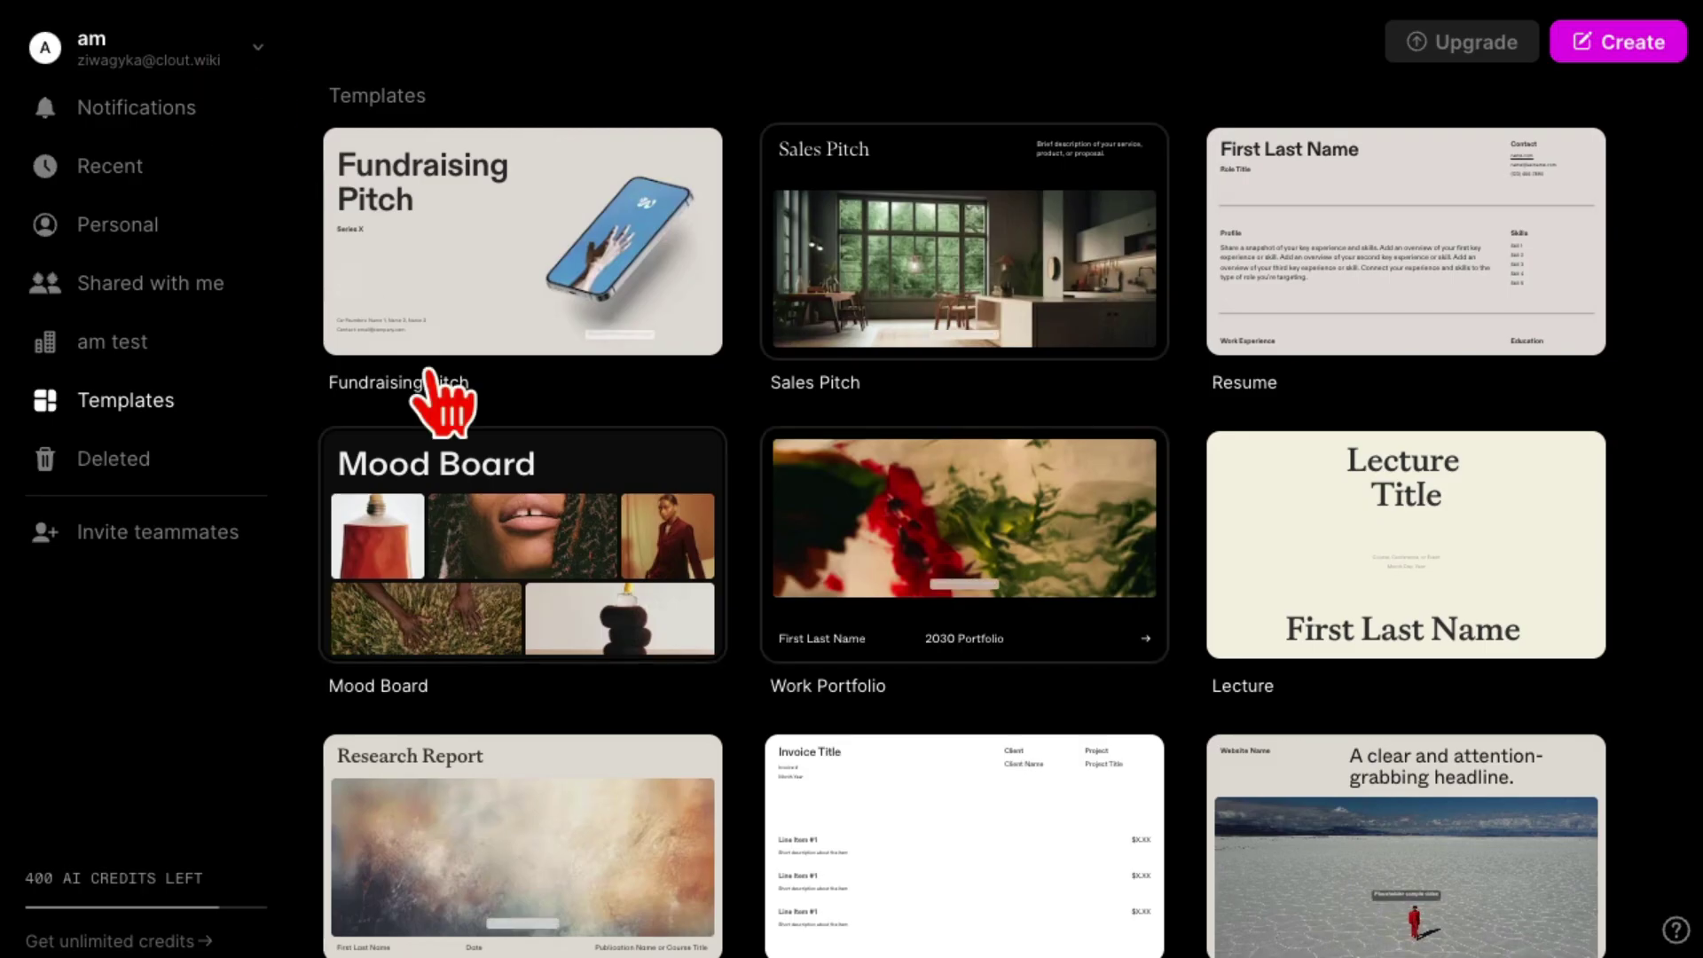
scroll(1020, 621, down, 3)
scroll(1154, 621, down, 8)
scroll(1148, 620, up, 11)
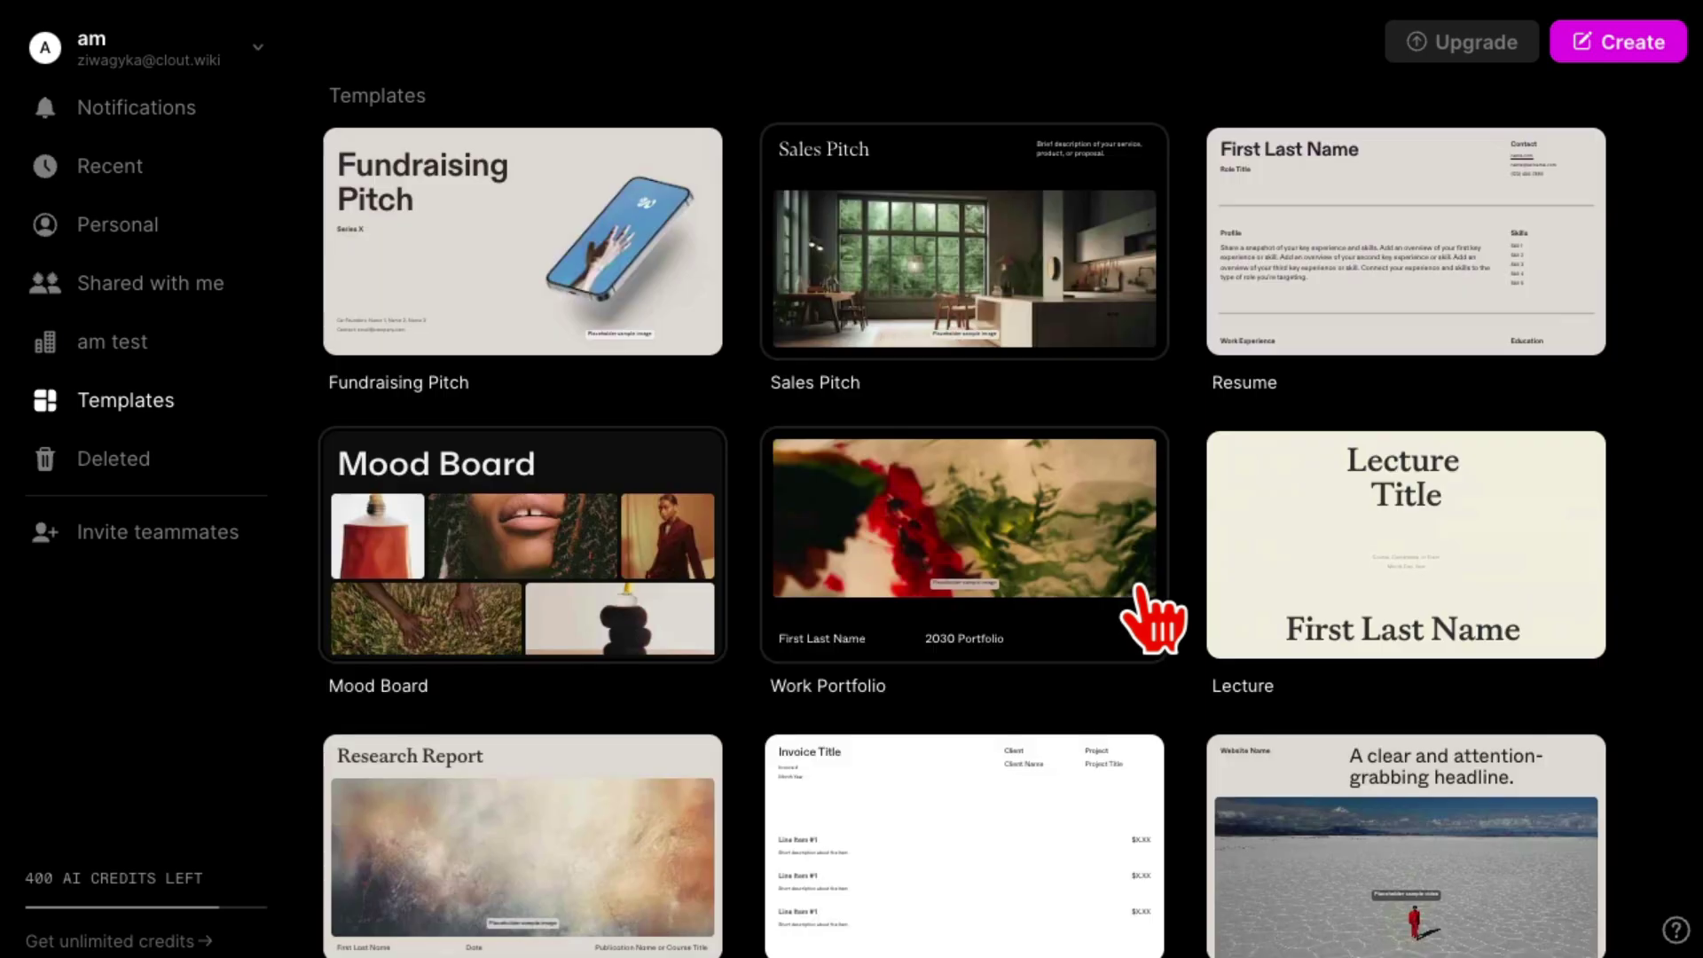
scroll(1103, 613, down, 5)
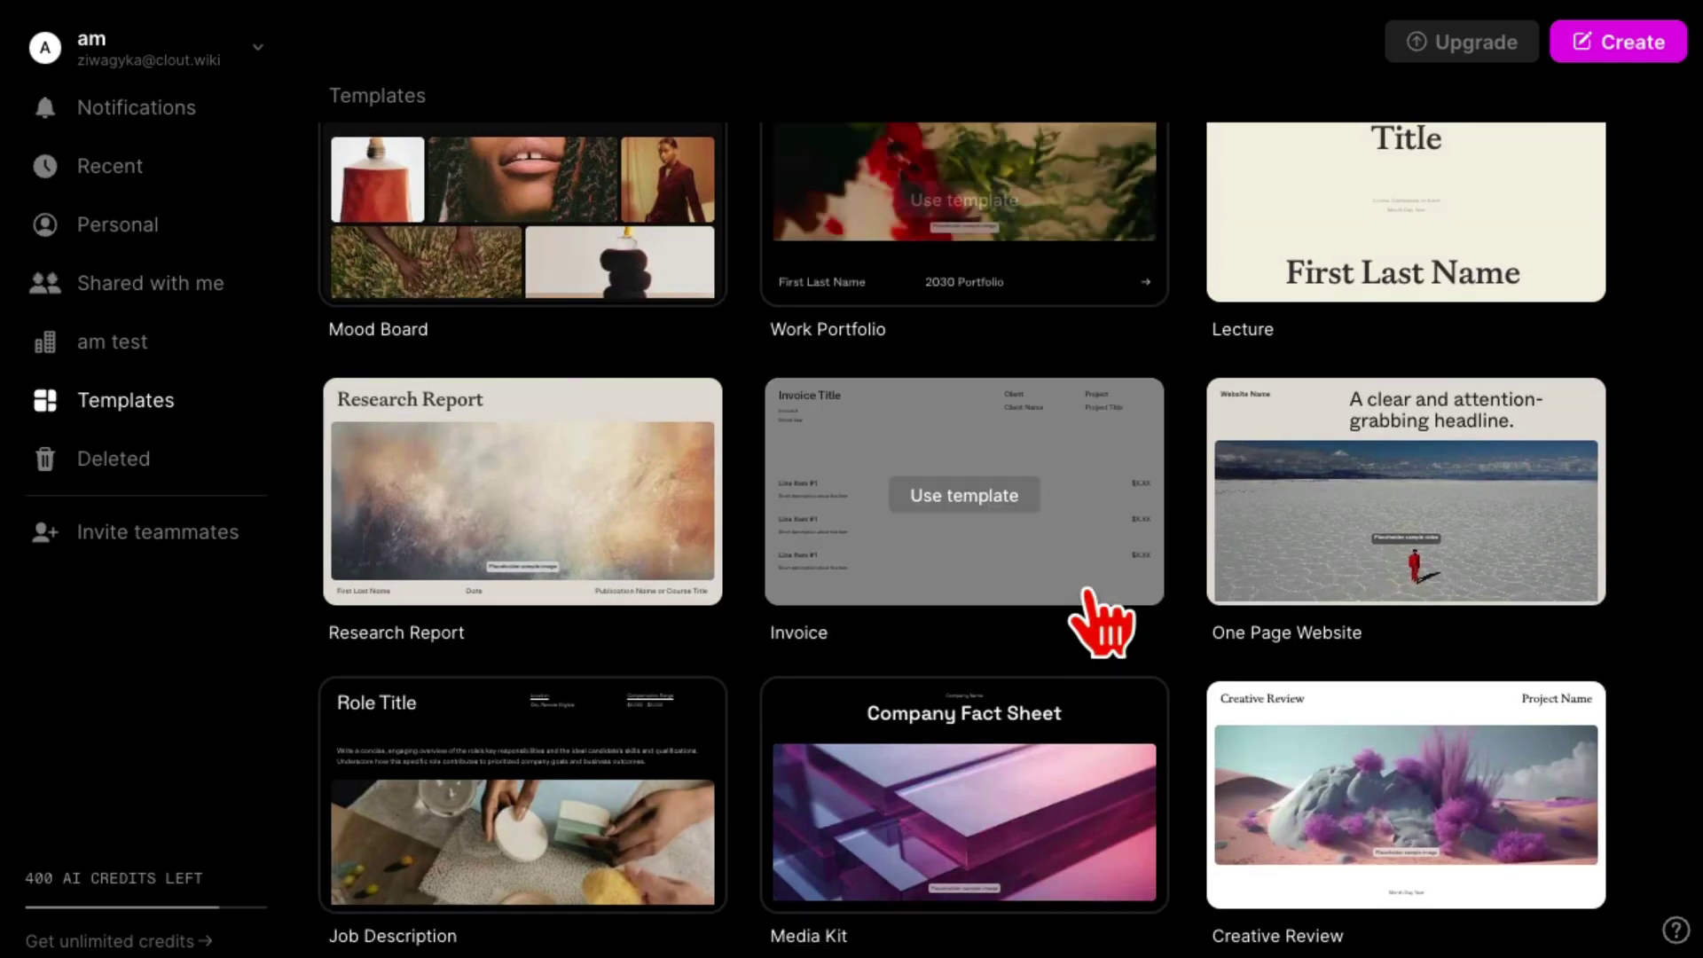
scroll(1268, 599, down, 6)
scroll(1255, 590, up, 10)
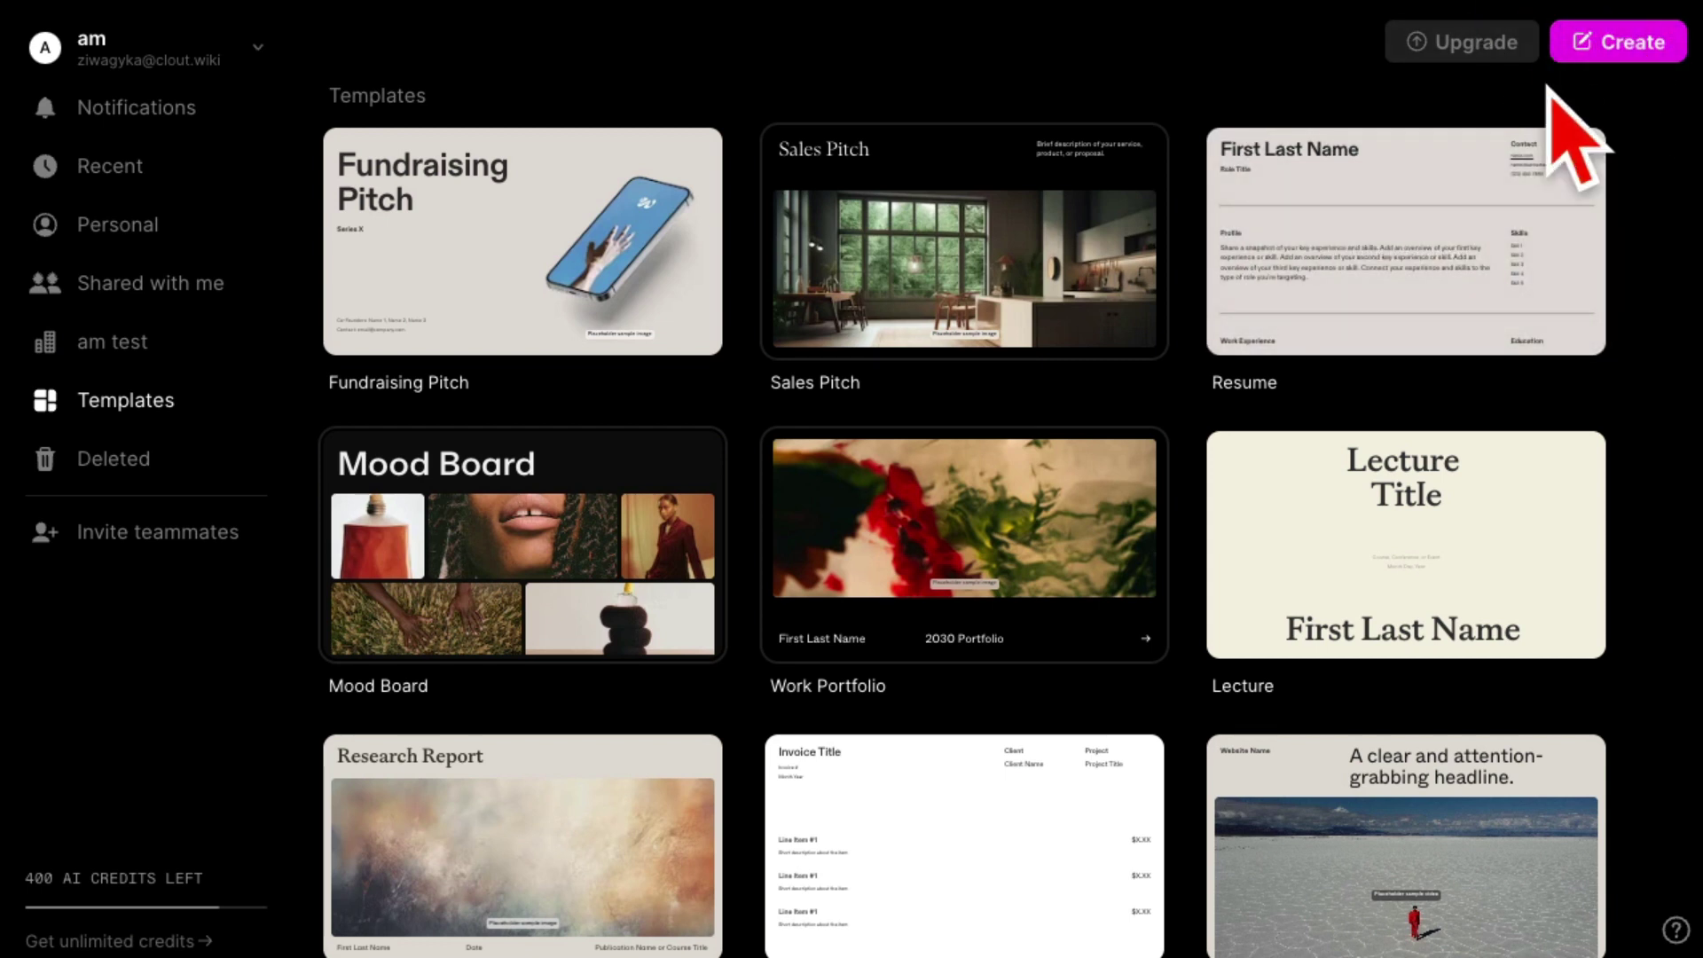
Step: Start a new tome with a 6-page presentation request on 'instagram marketing tips for 2024'
click(1610, 44)
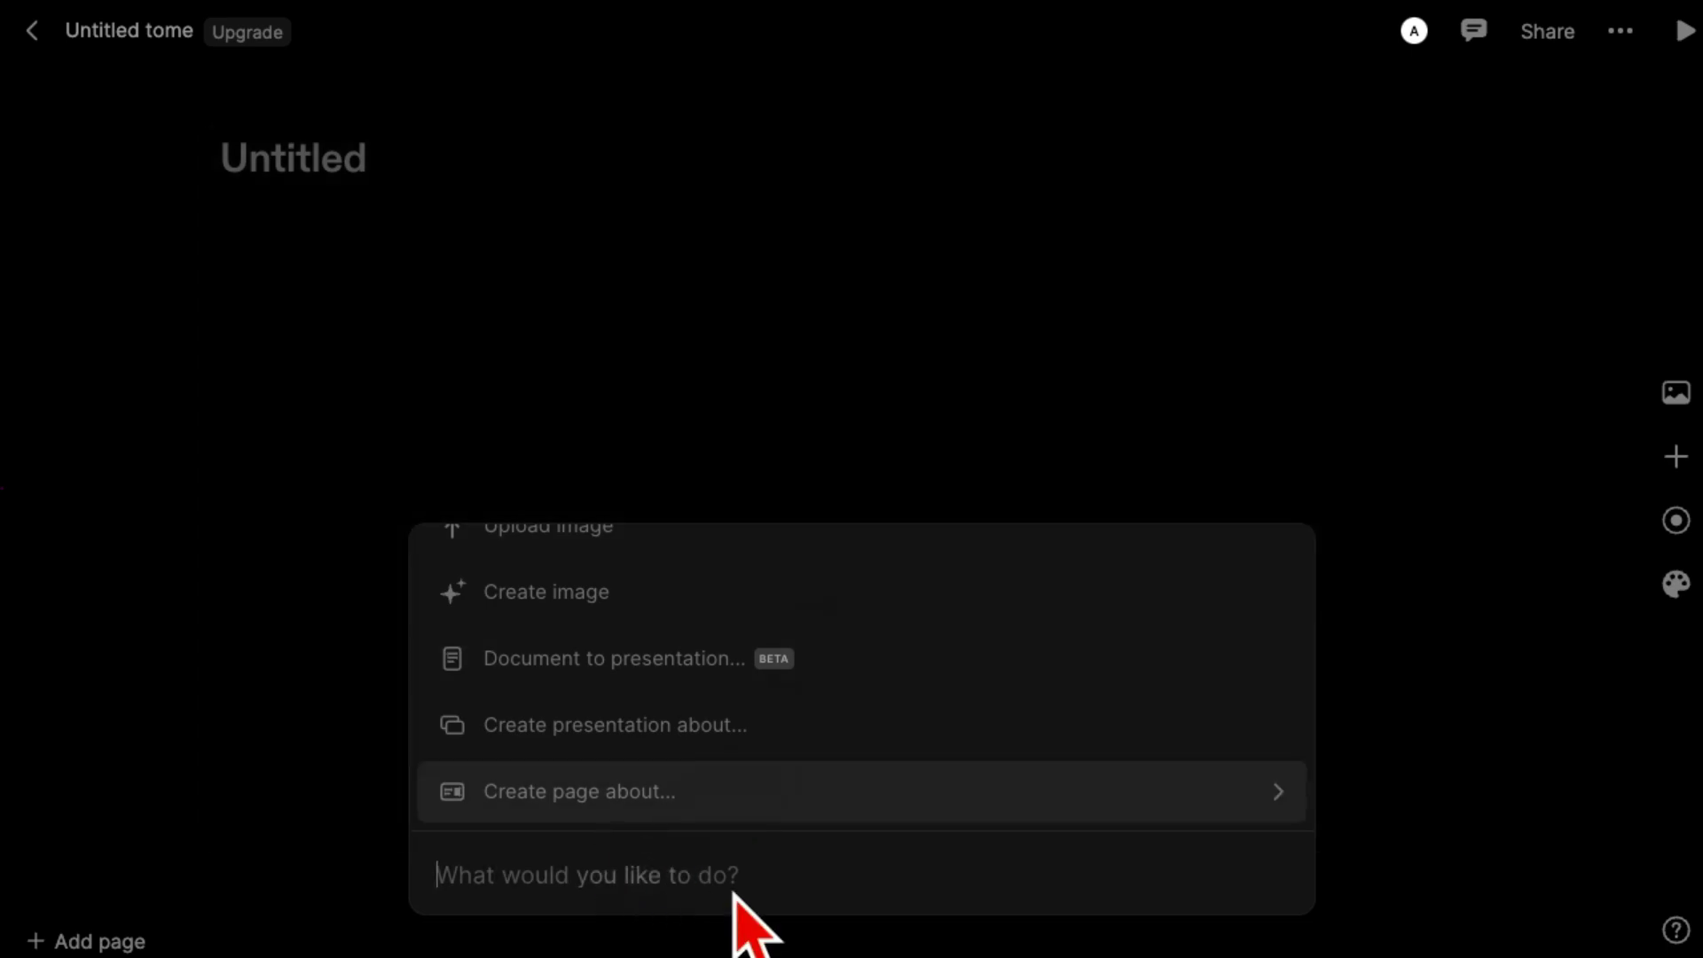
text(cr)
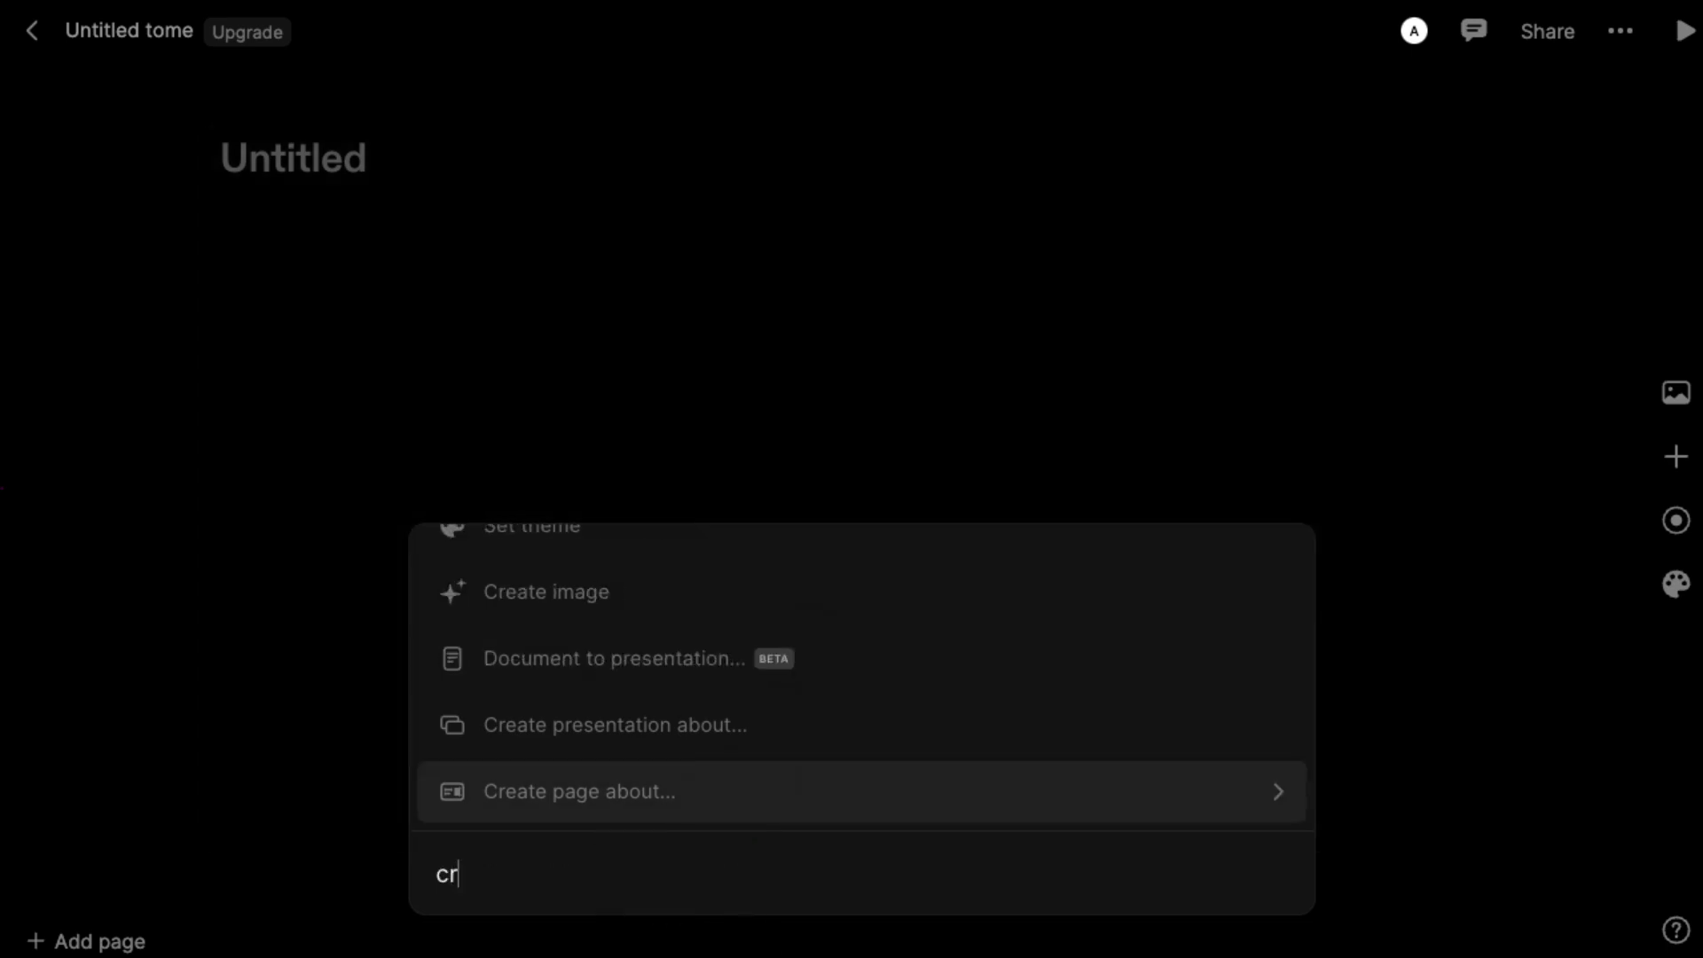
text(eate a pr)
key(BackSpace)
text(pre)
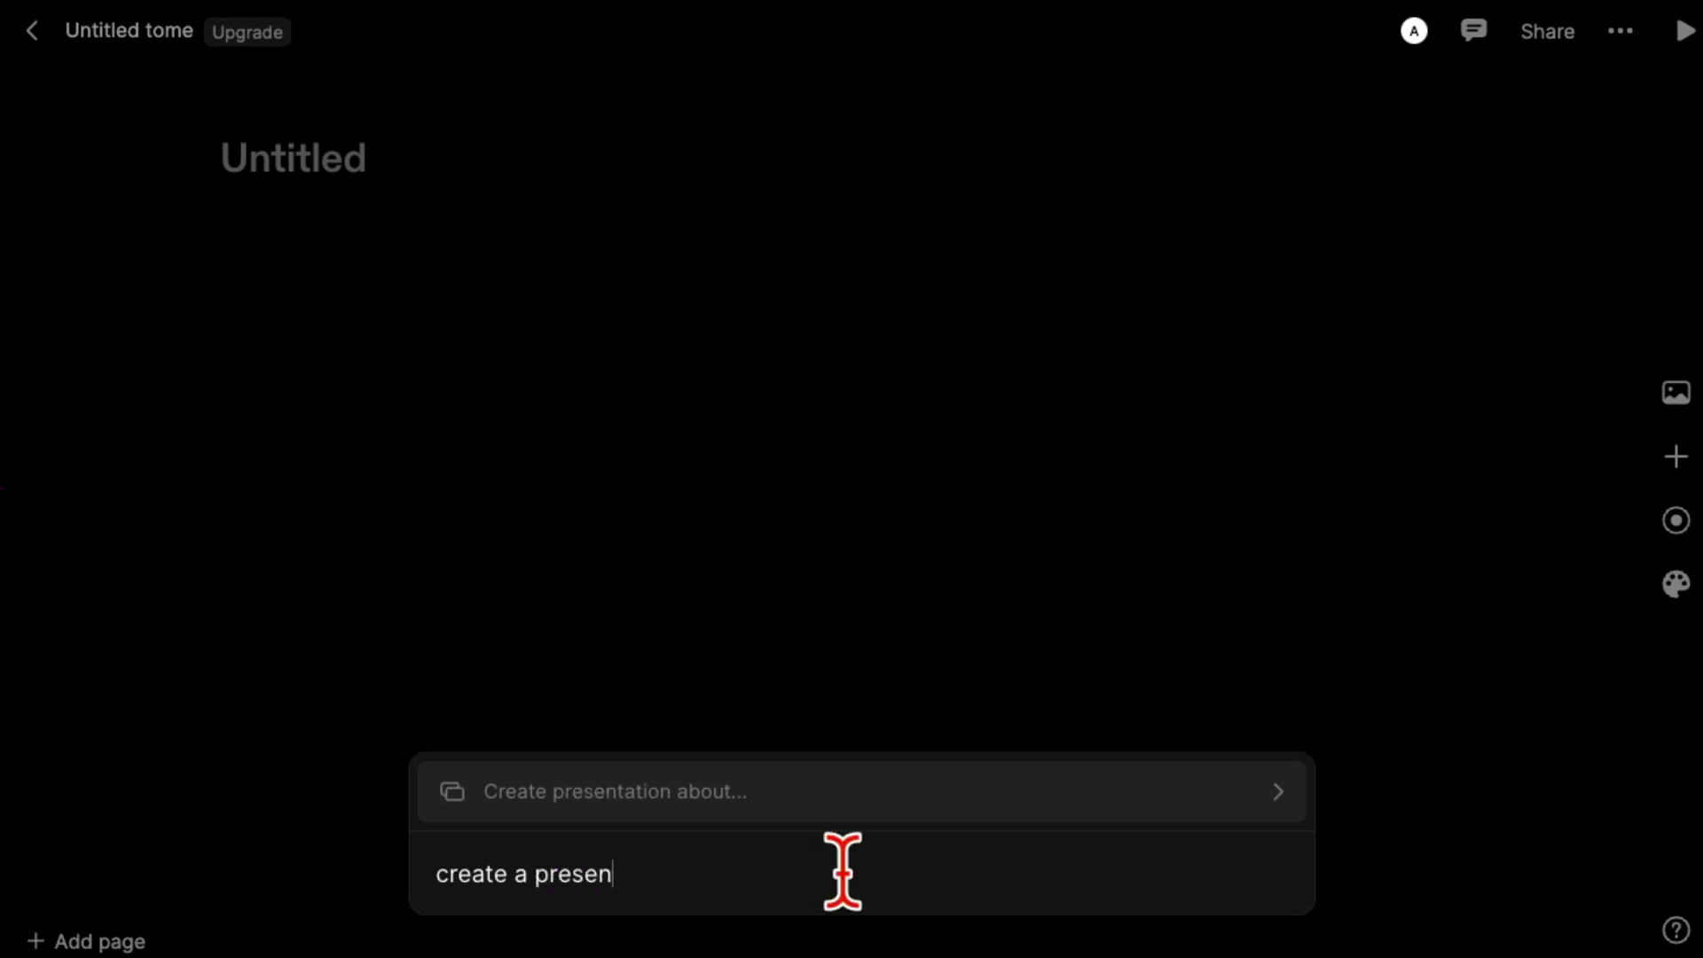
click(728, 798)
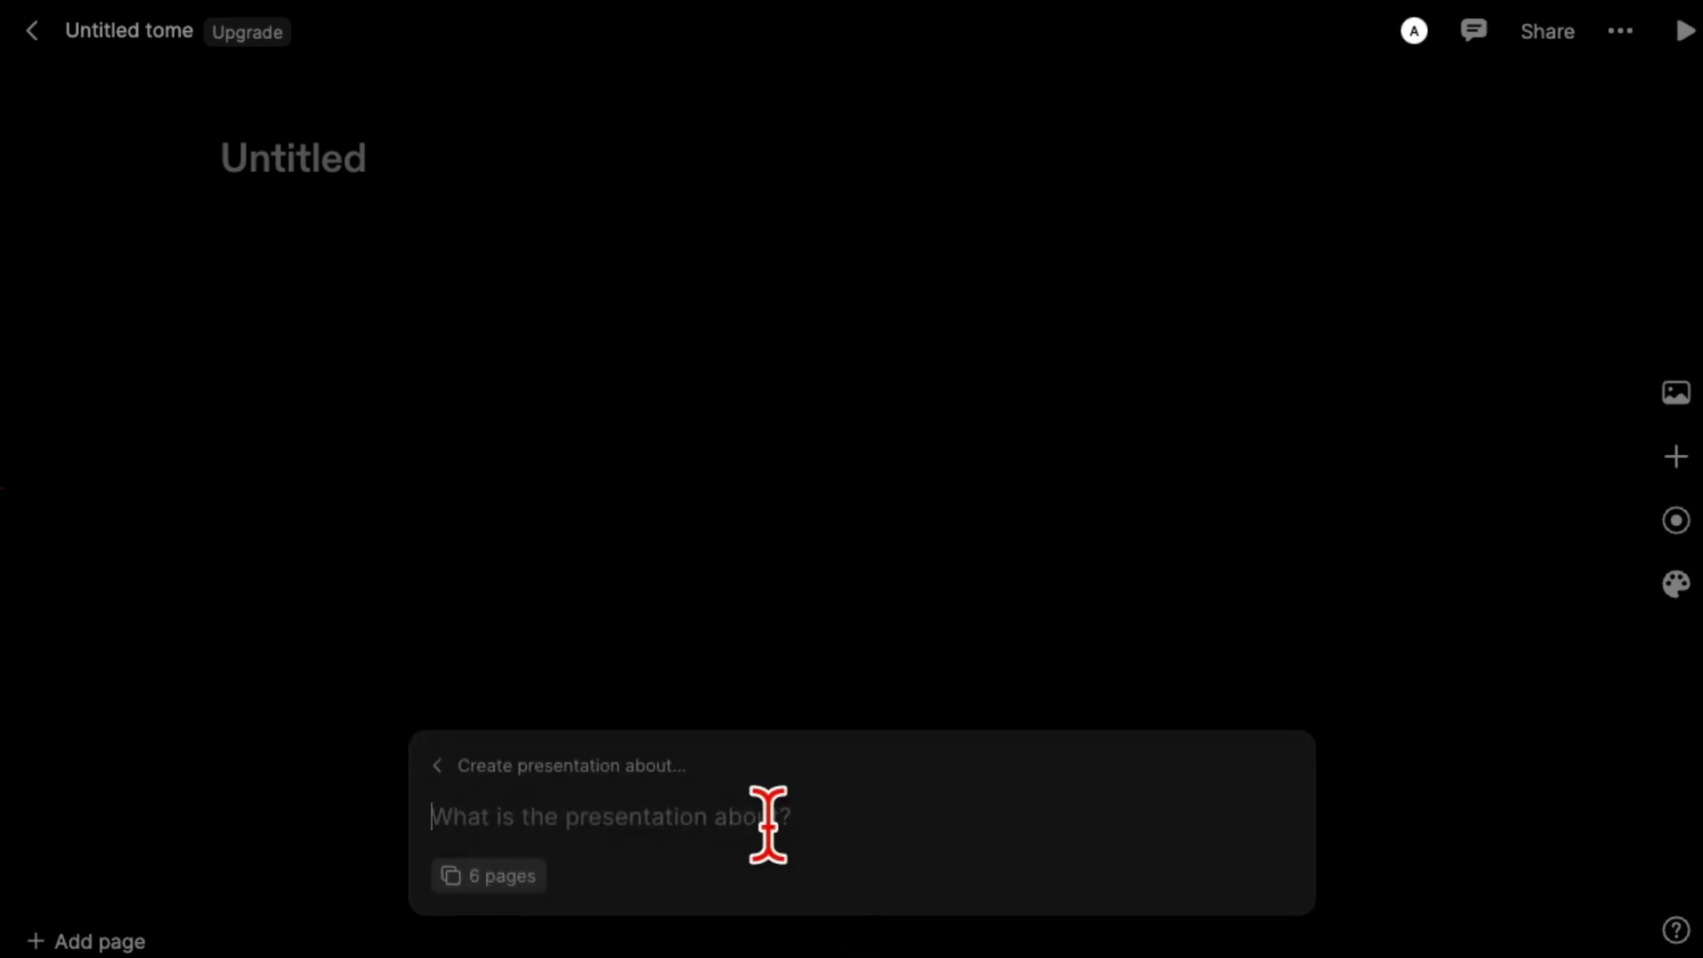
text(i)
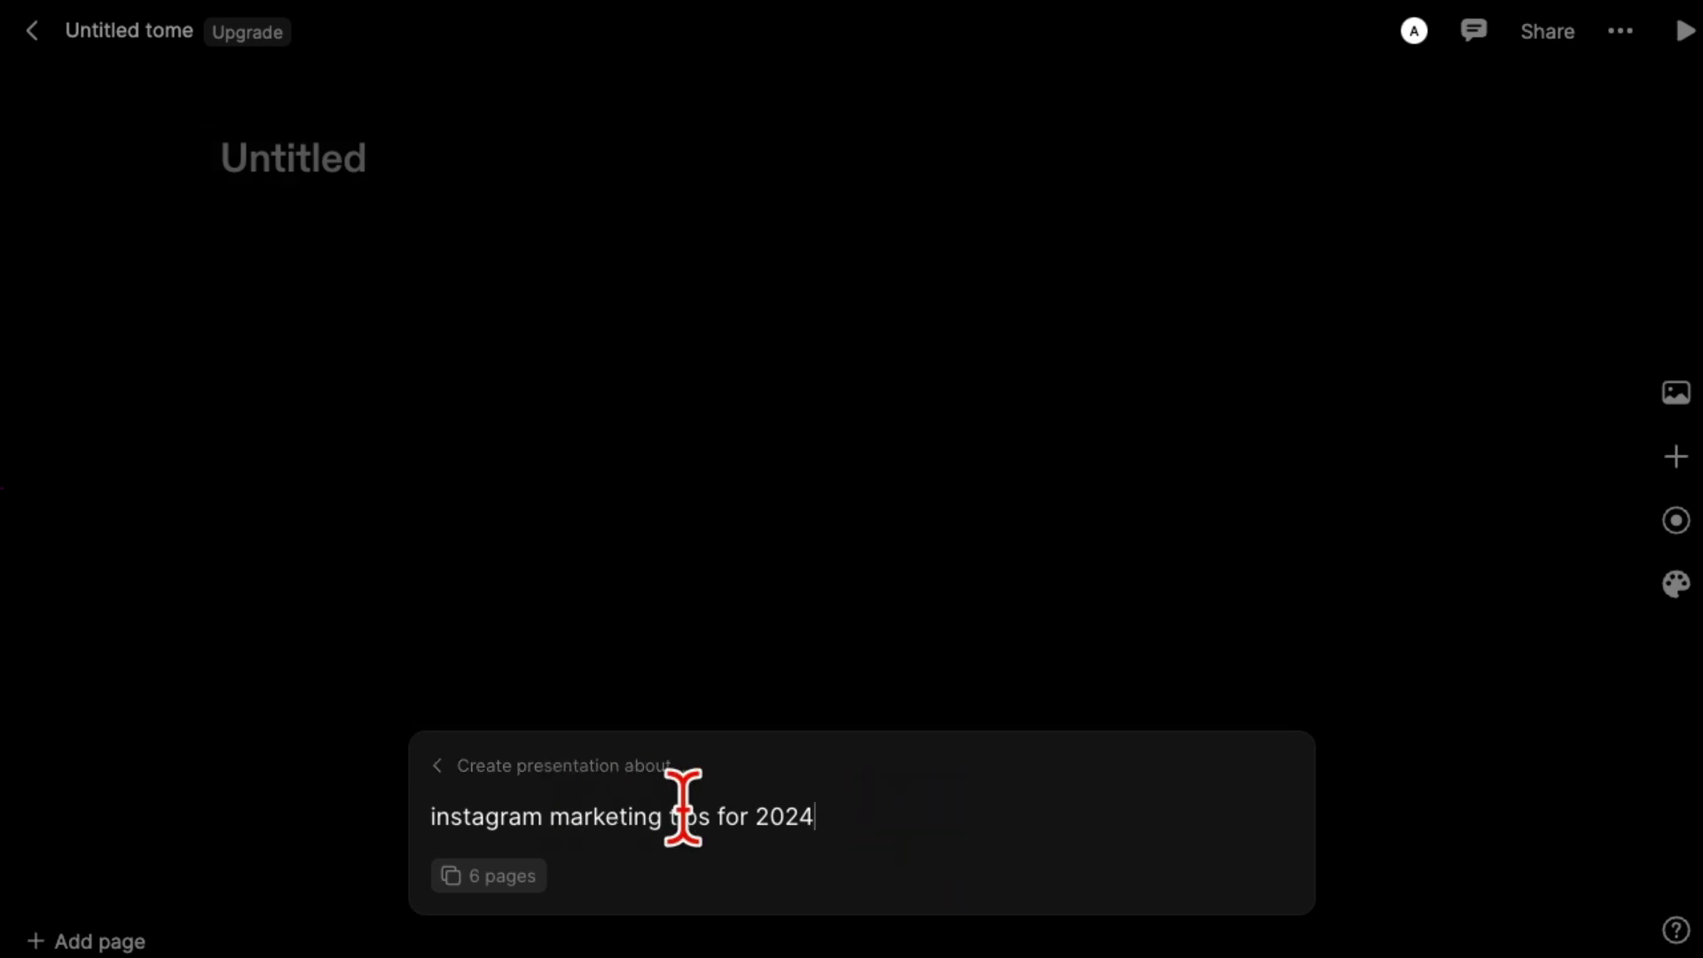
drag(873, 823, 438, 814)
Step: Generate the outline and move Use Instagram Ads above Collaborate with Influencers
click(923, 820)
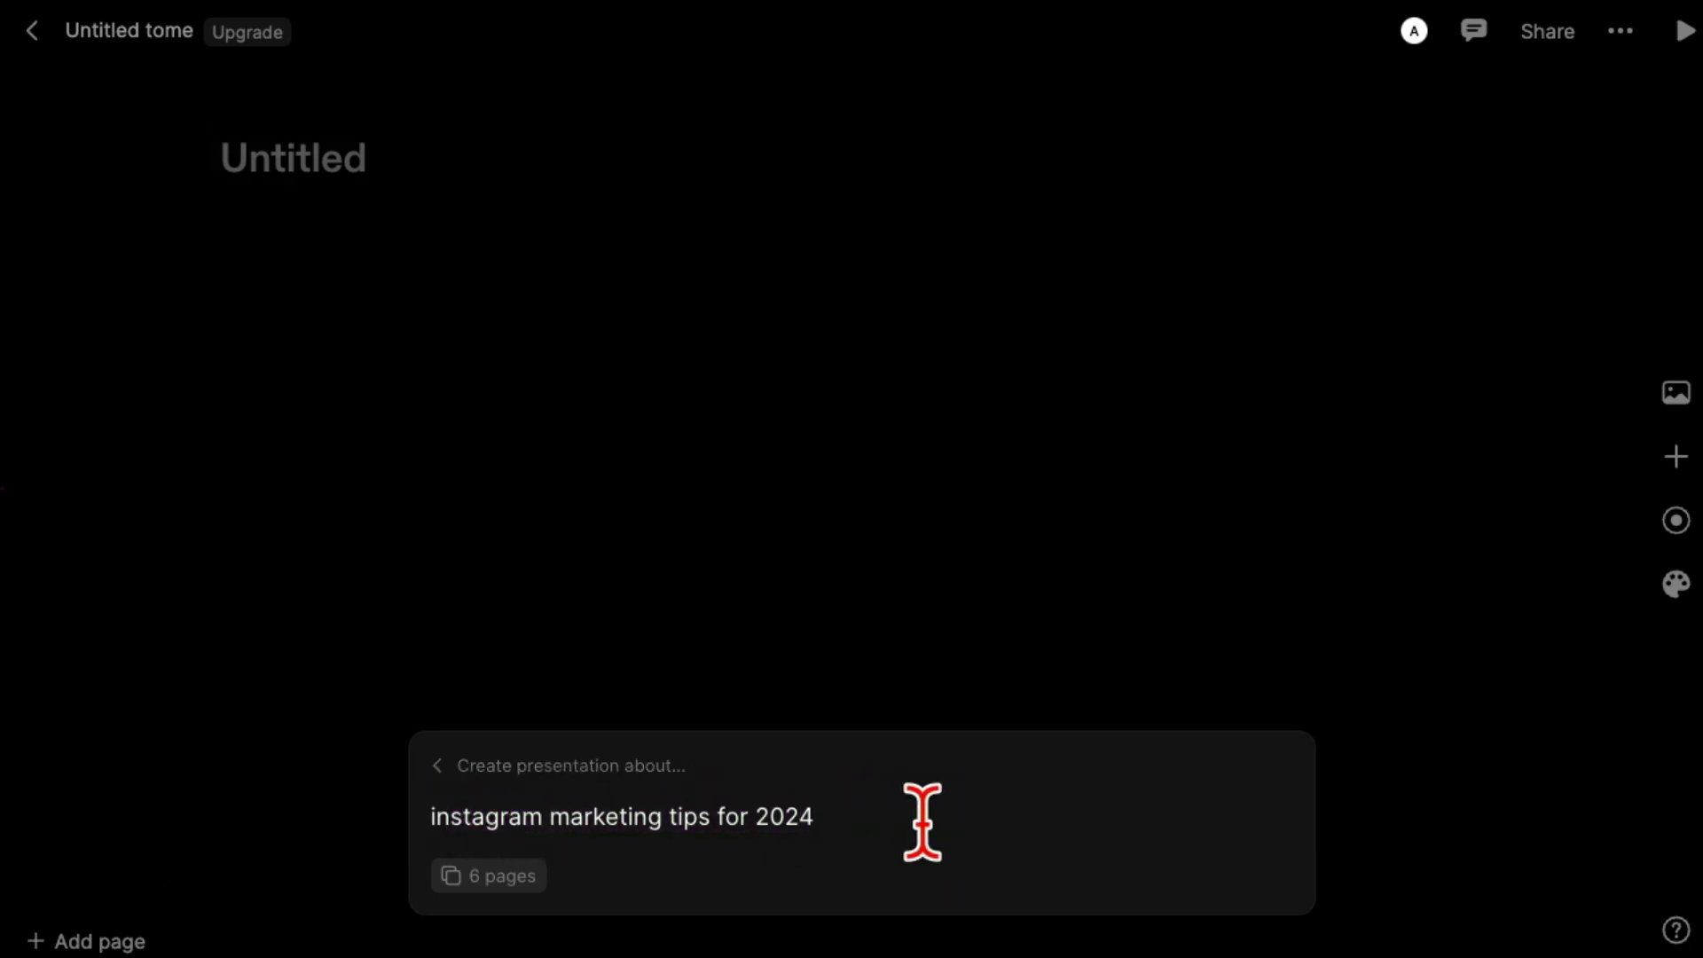
key(Return)
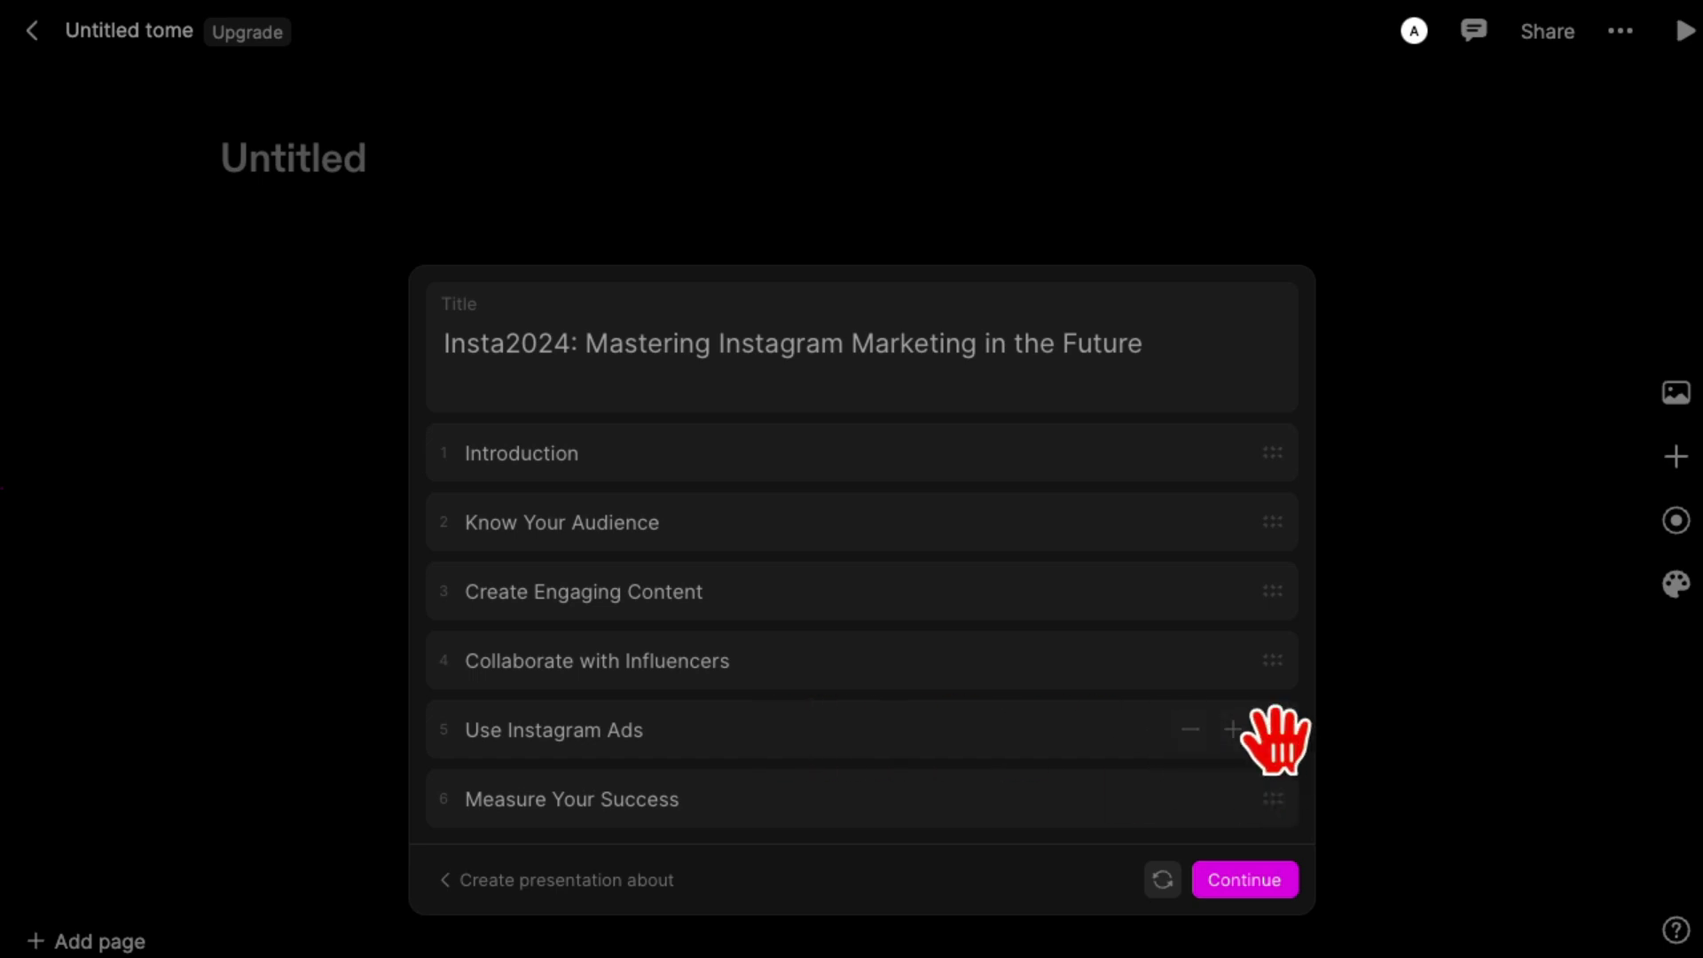
mouse_move(1273, 732)
mouse_down()
mouse_move(1277, 667)
mouse_move(1276, 750)
mouse_up()
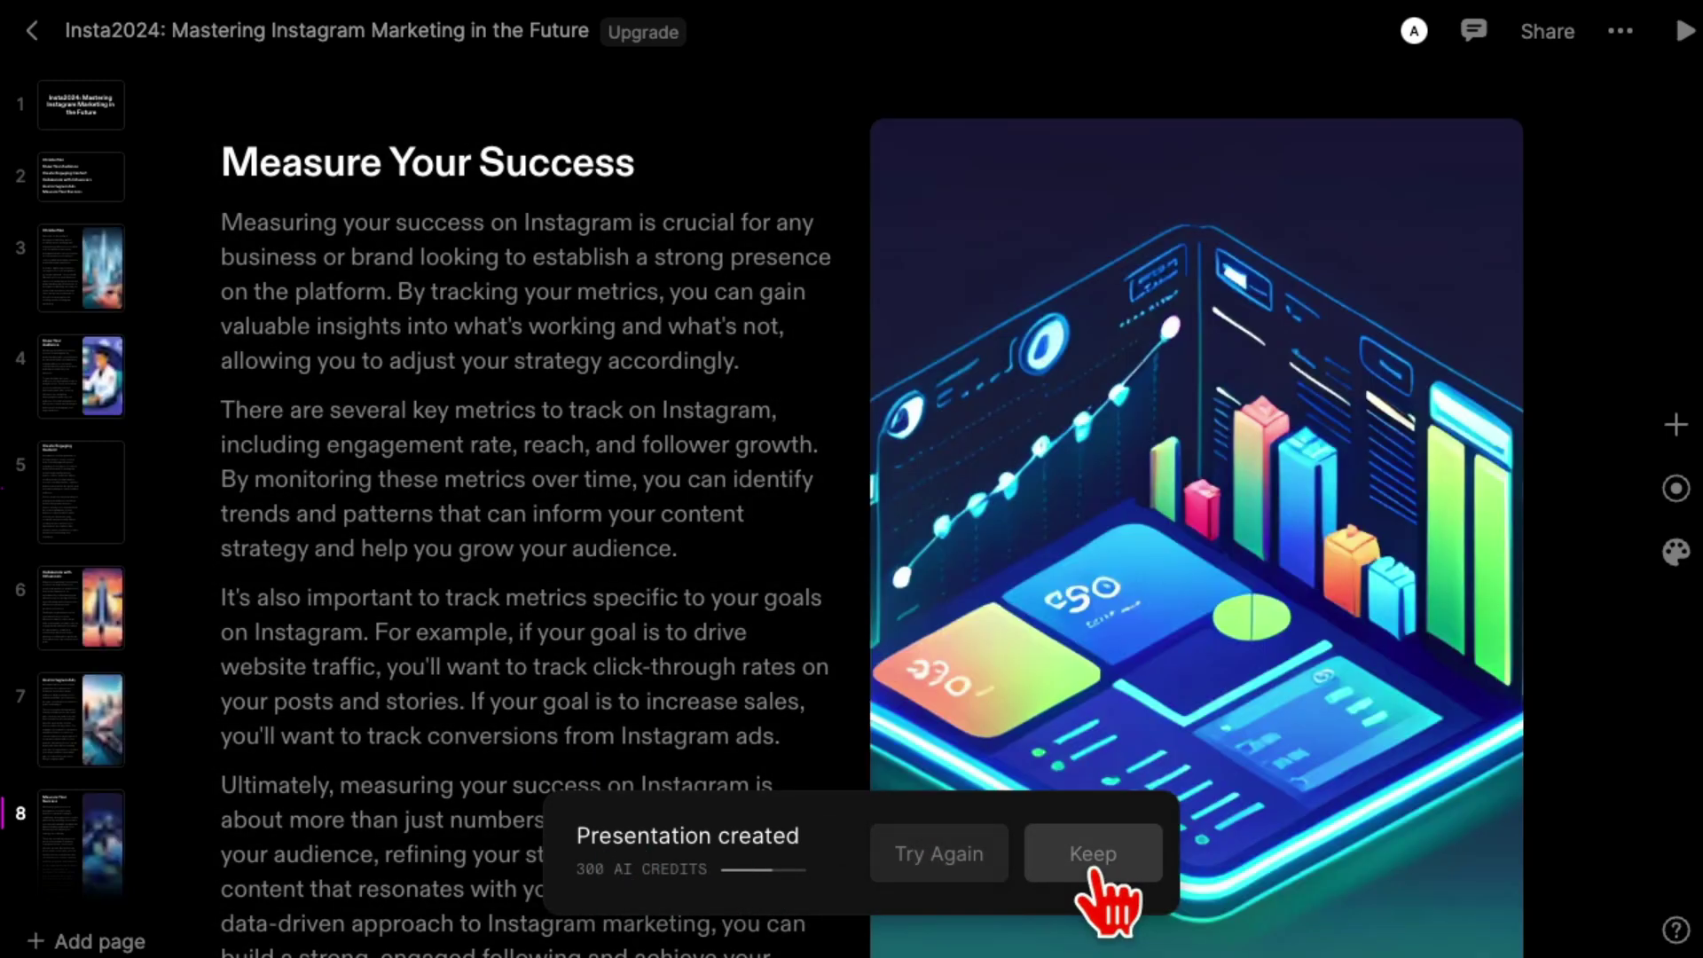
Step: Keep the generated deck and step from the title through the agenda to the Introduction slide
click(1093, 874)
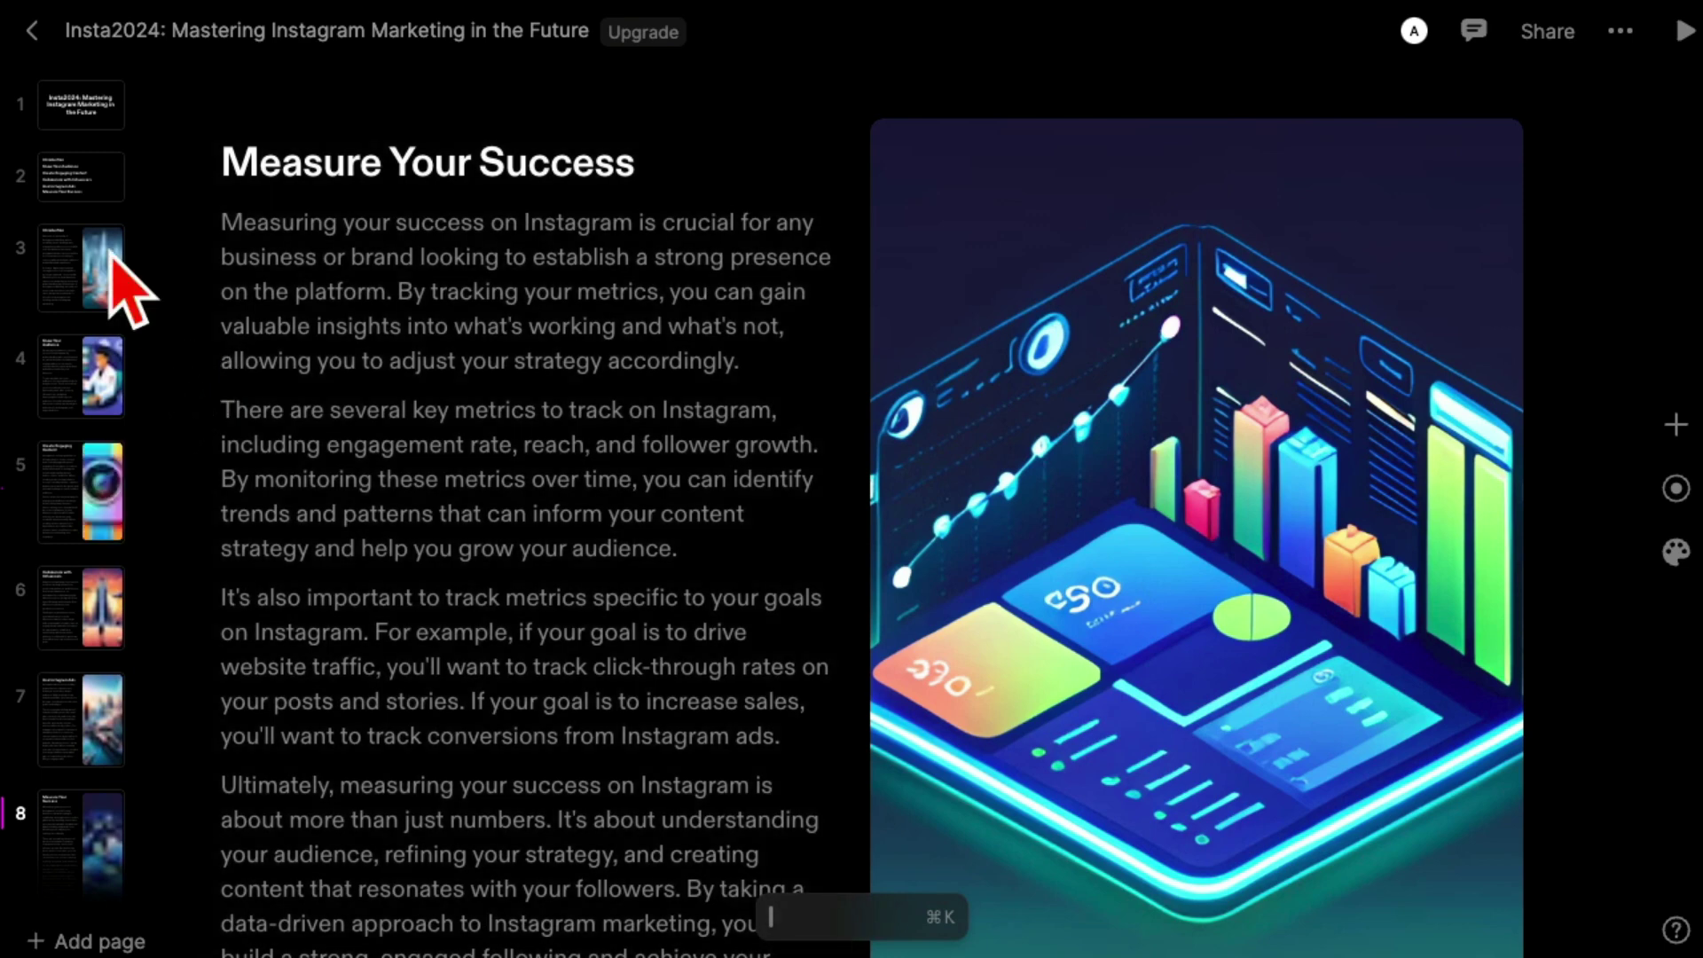
click(85, 111)
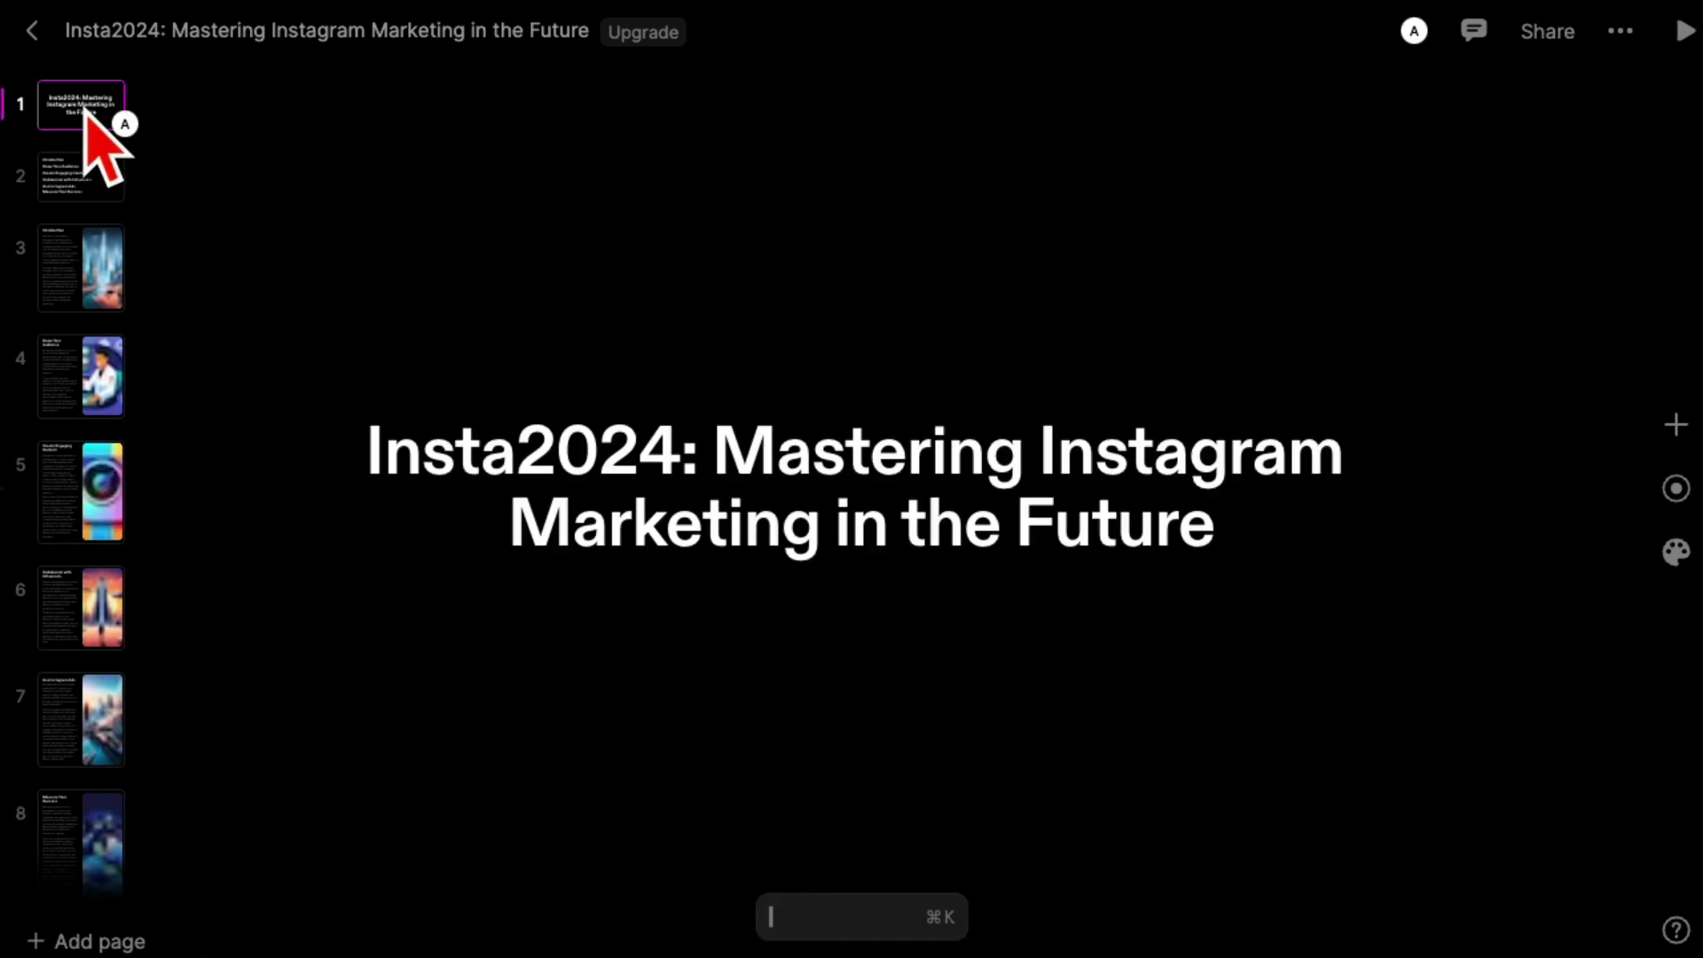
key(Down)
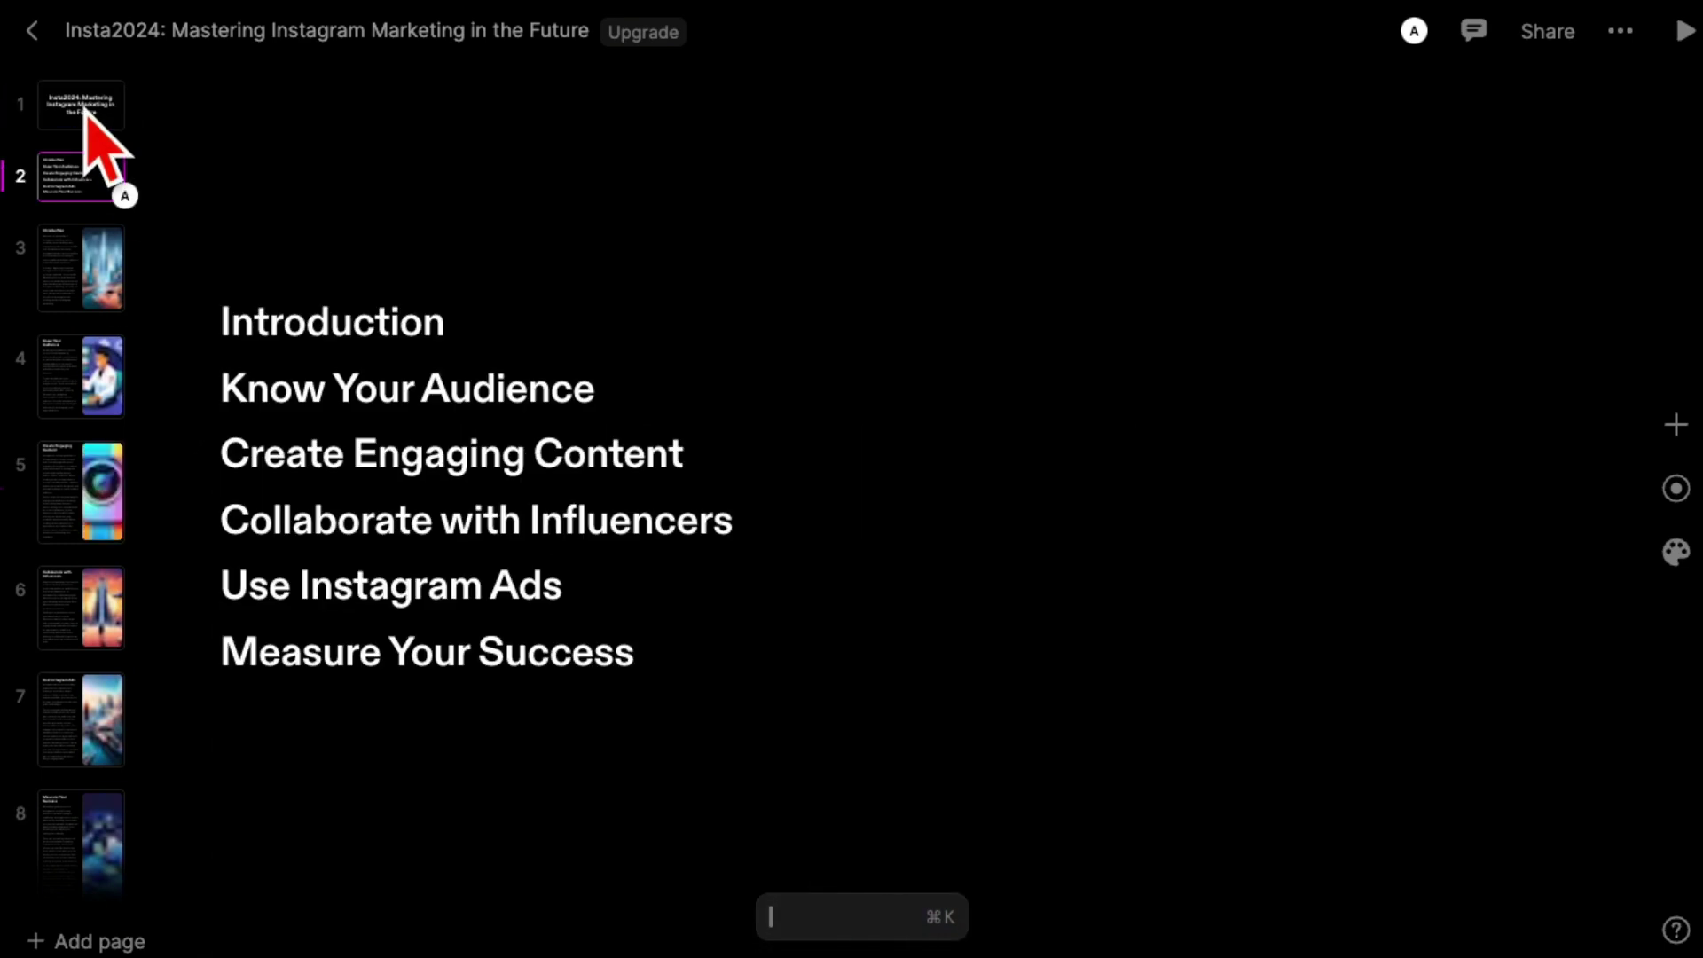
key(Down)
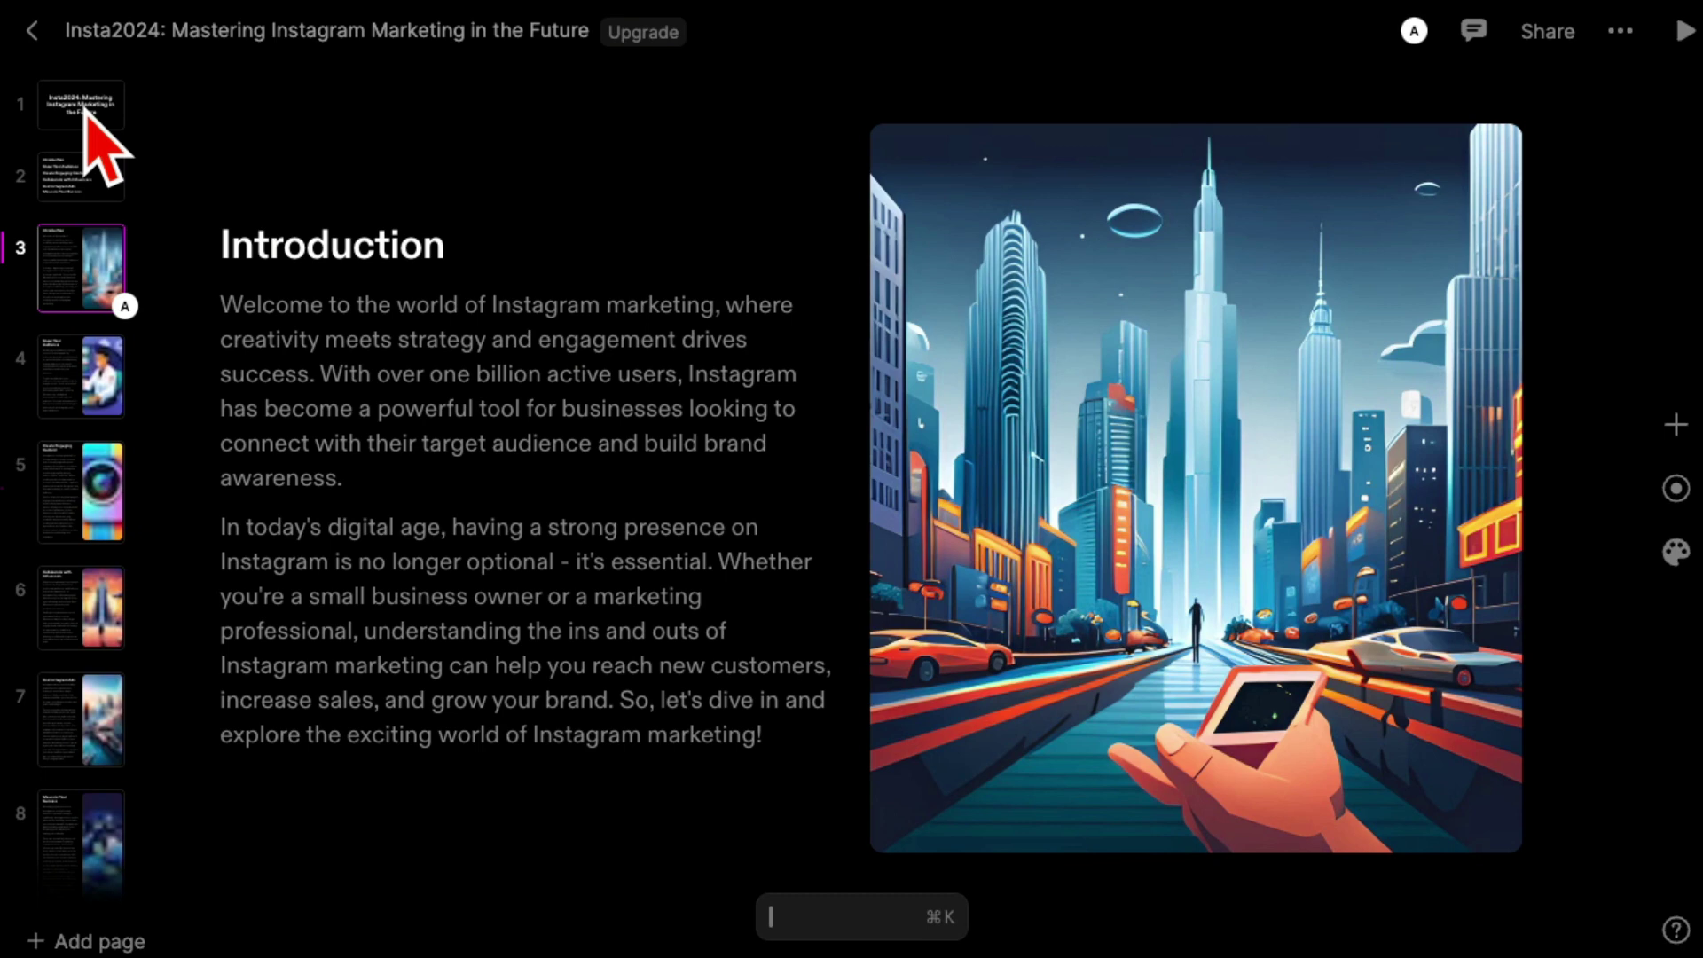
click(619, 369)
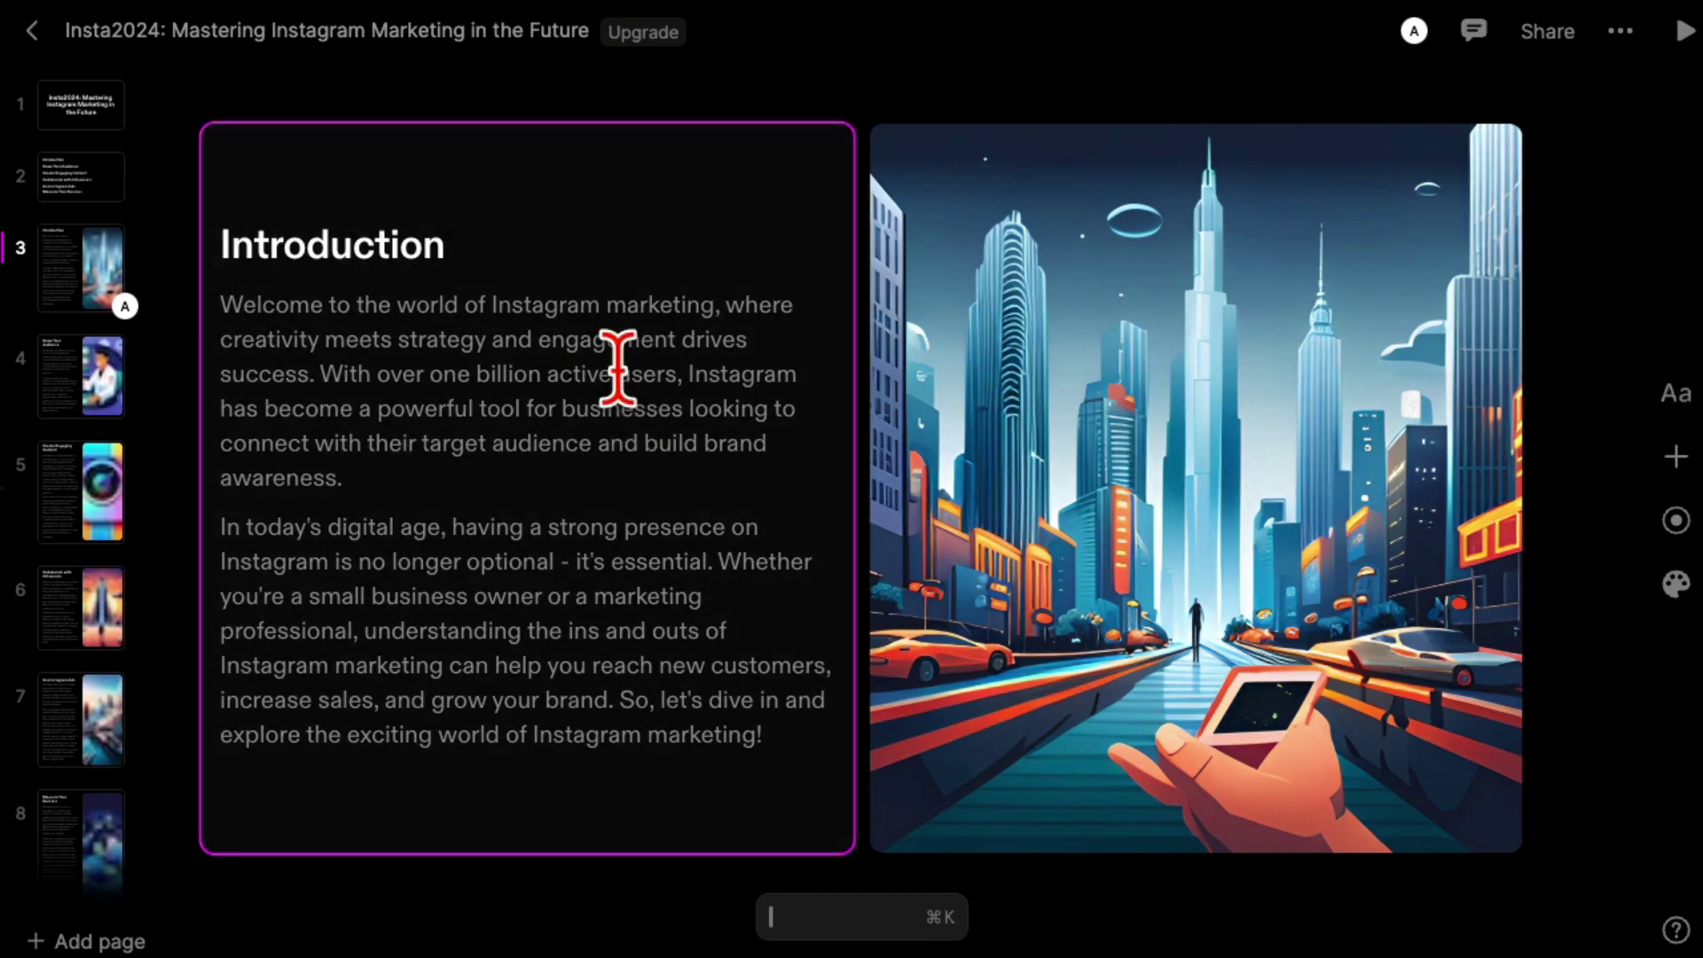
click(1261, 485)
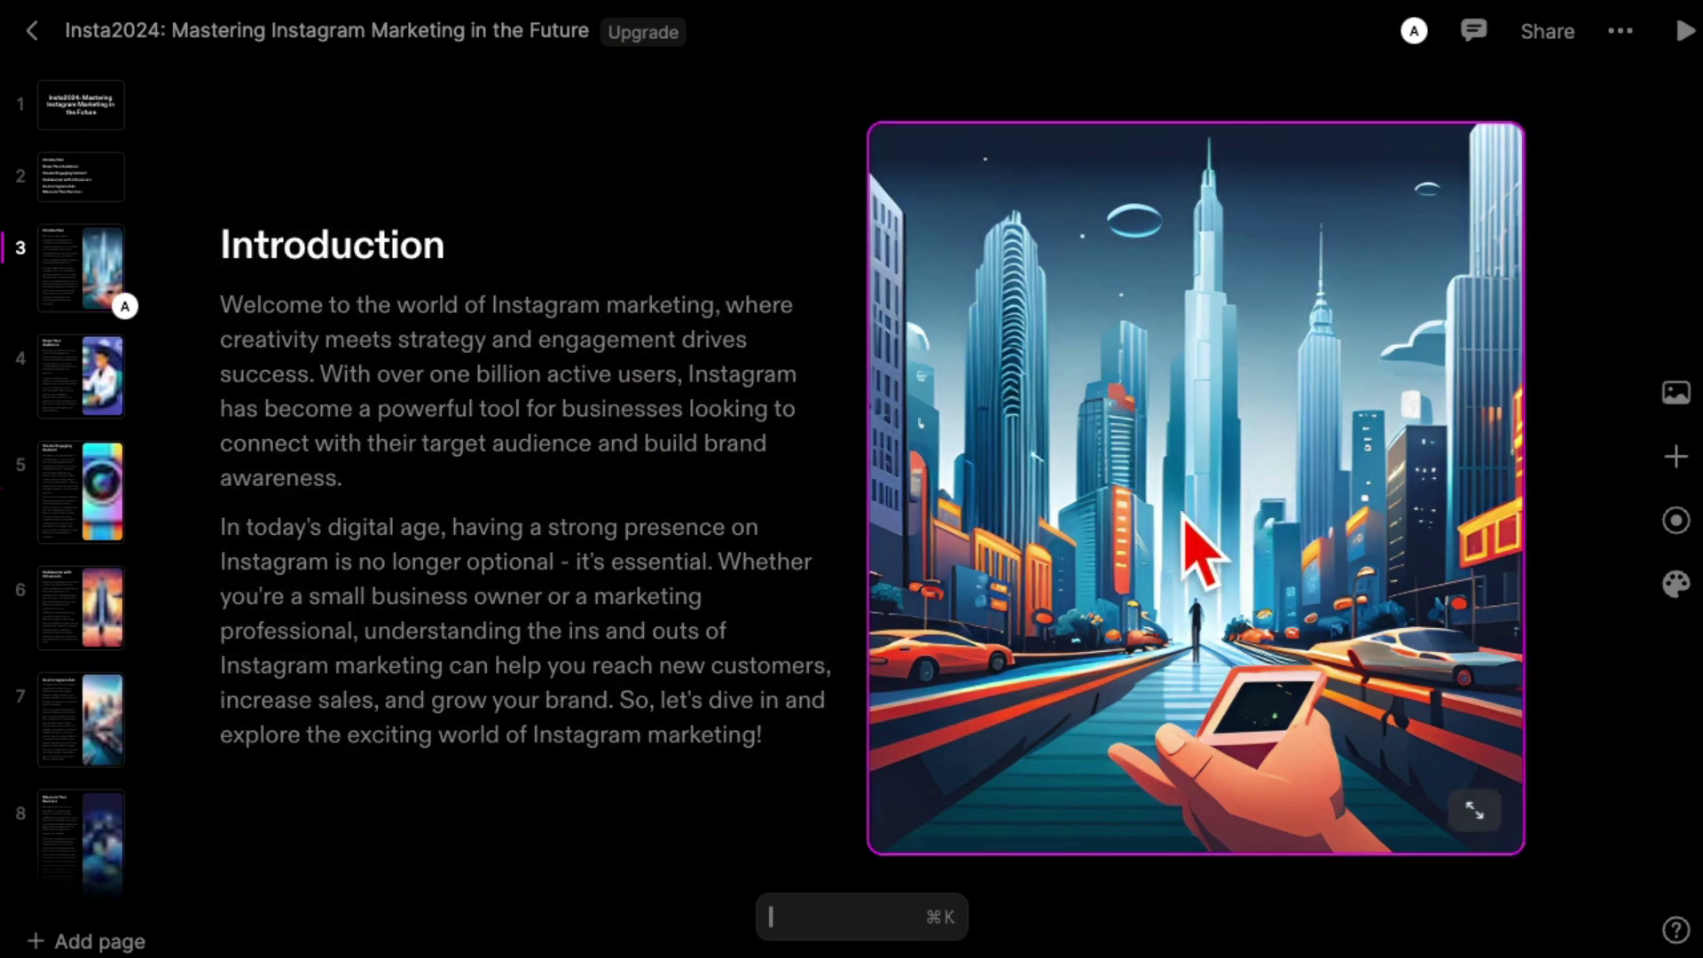
Step: View slides 4 to 8 through Measure Your Success, then return to the Introduction slide
click(102, 403)
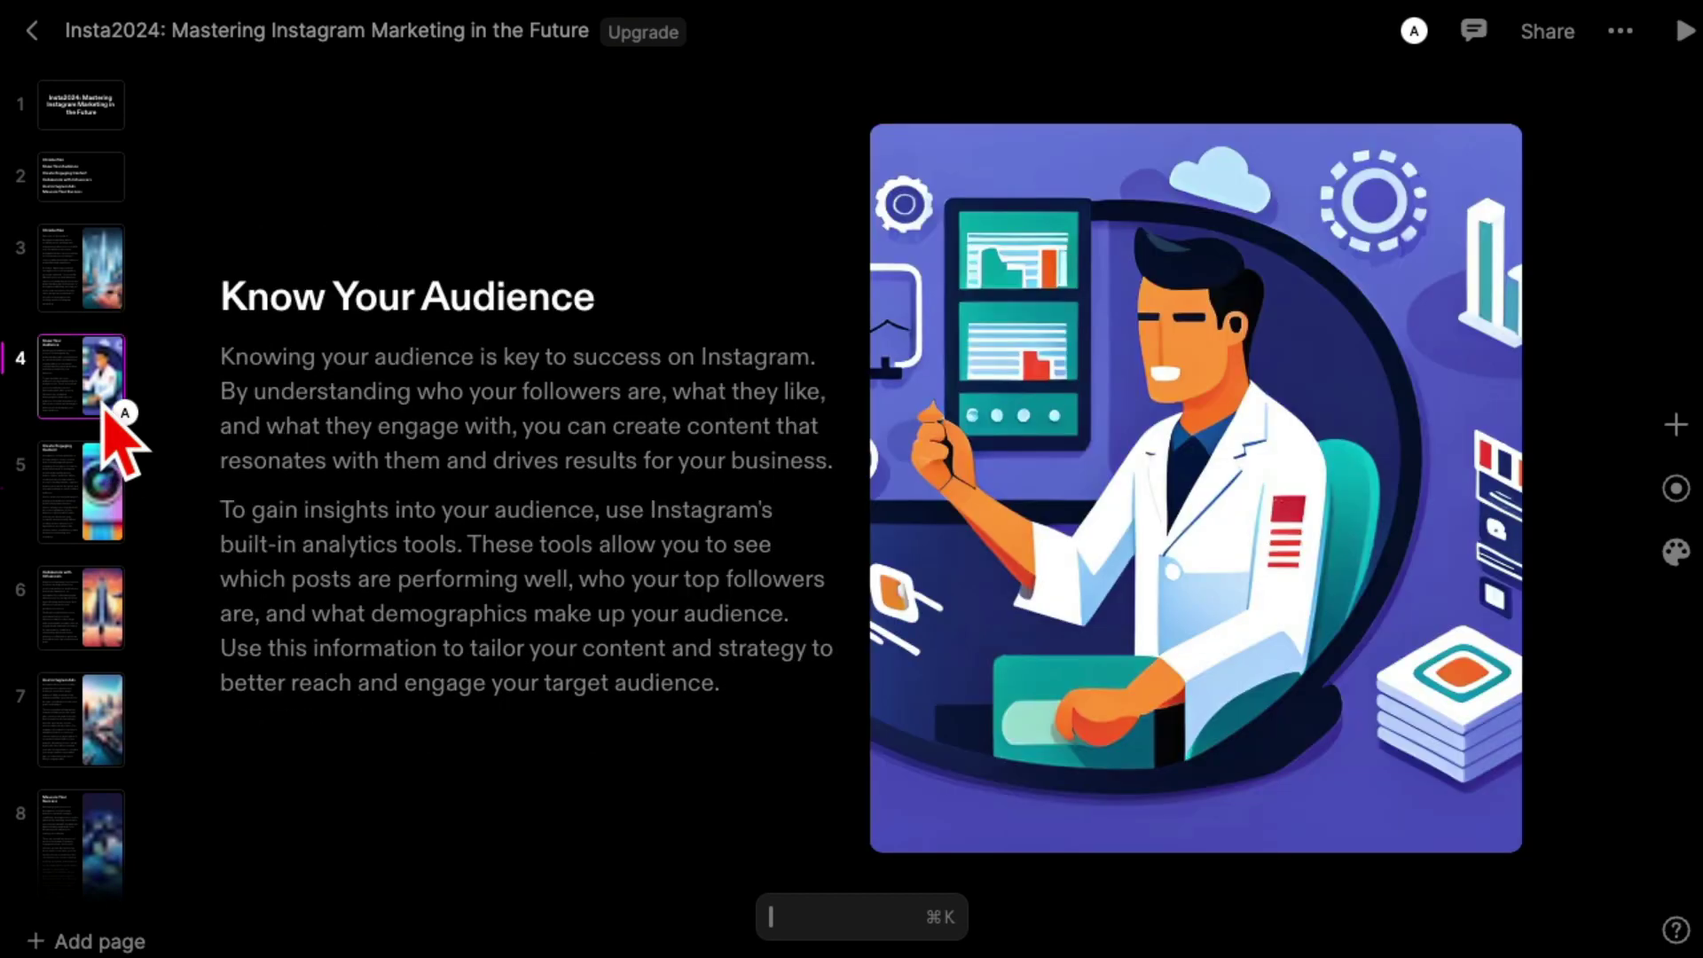
click(120, 545)
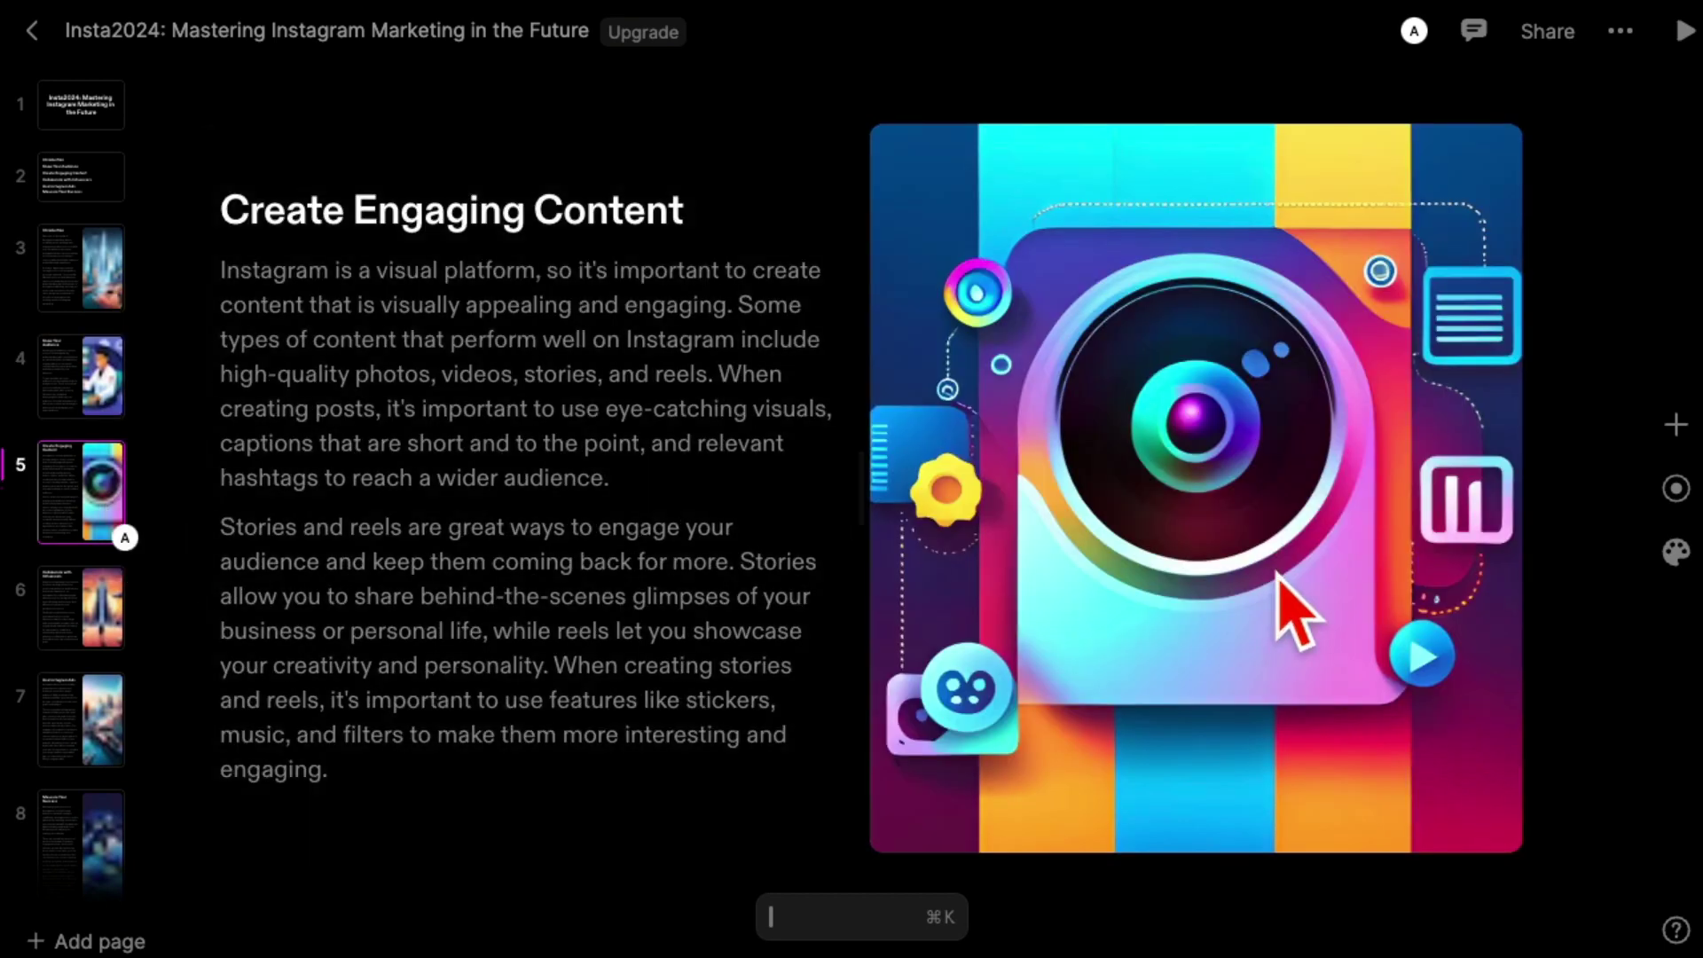
mouse_move(1278, 471)
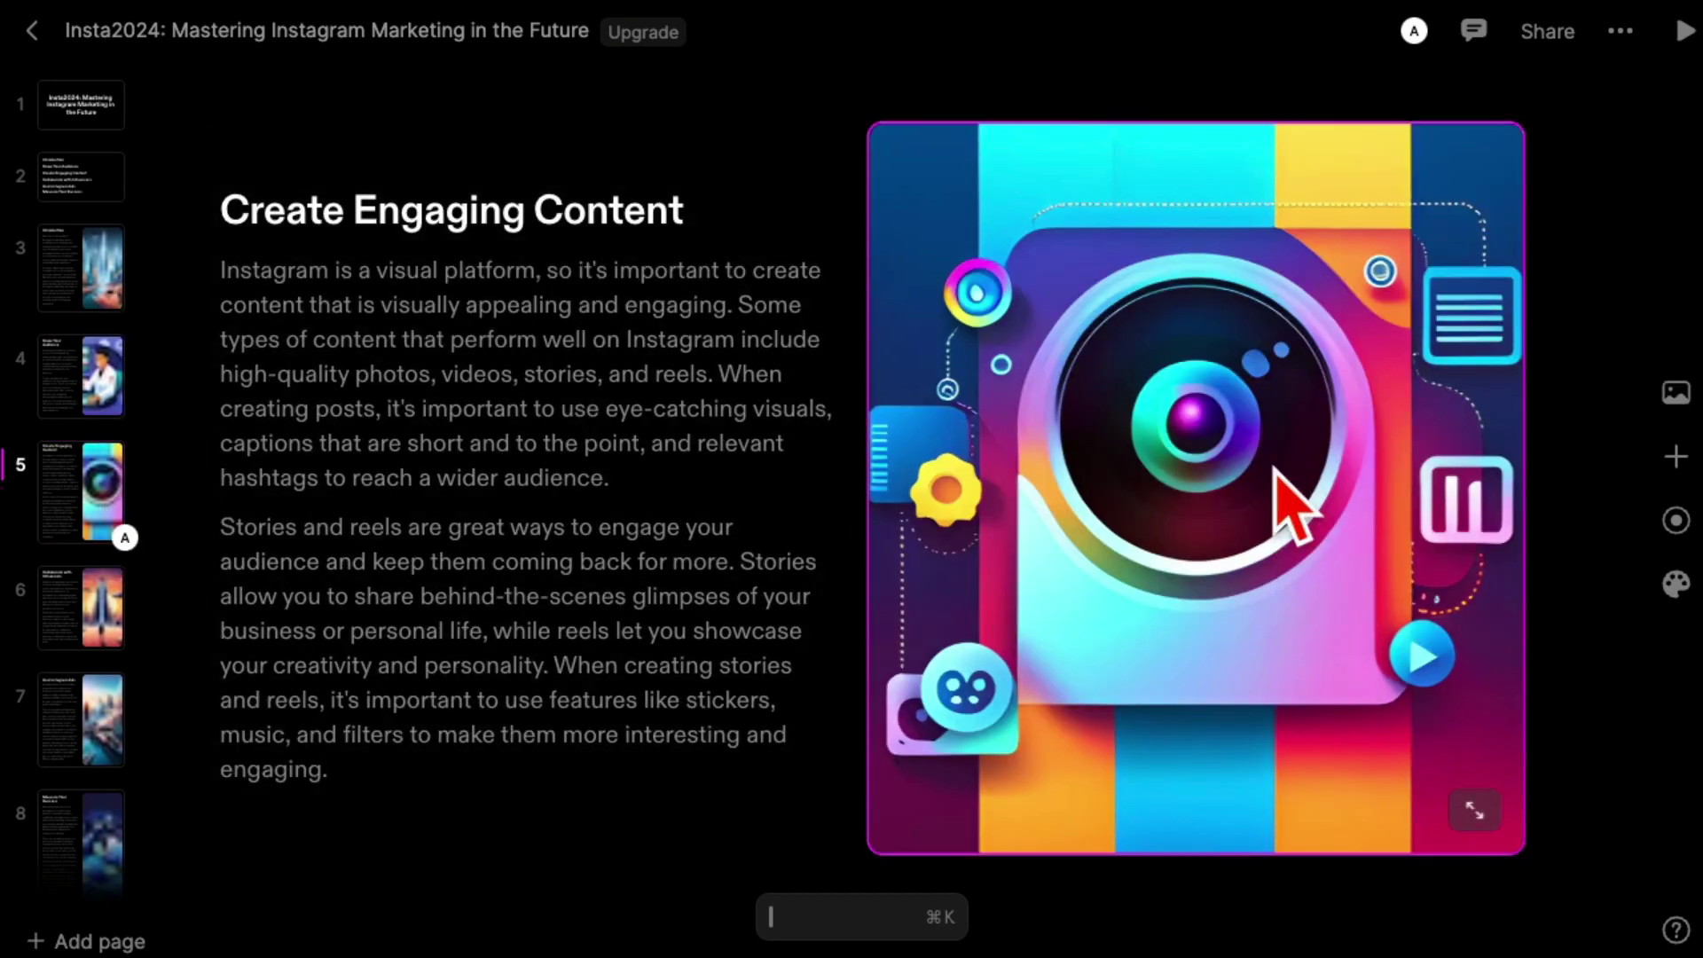
click(93, 626)
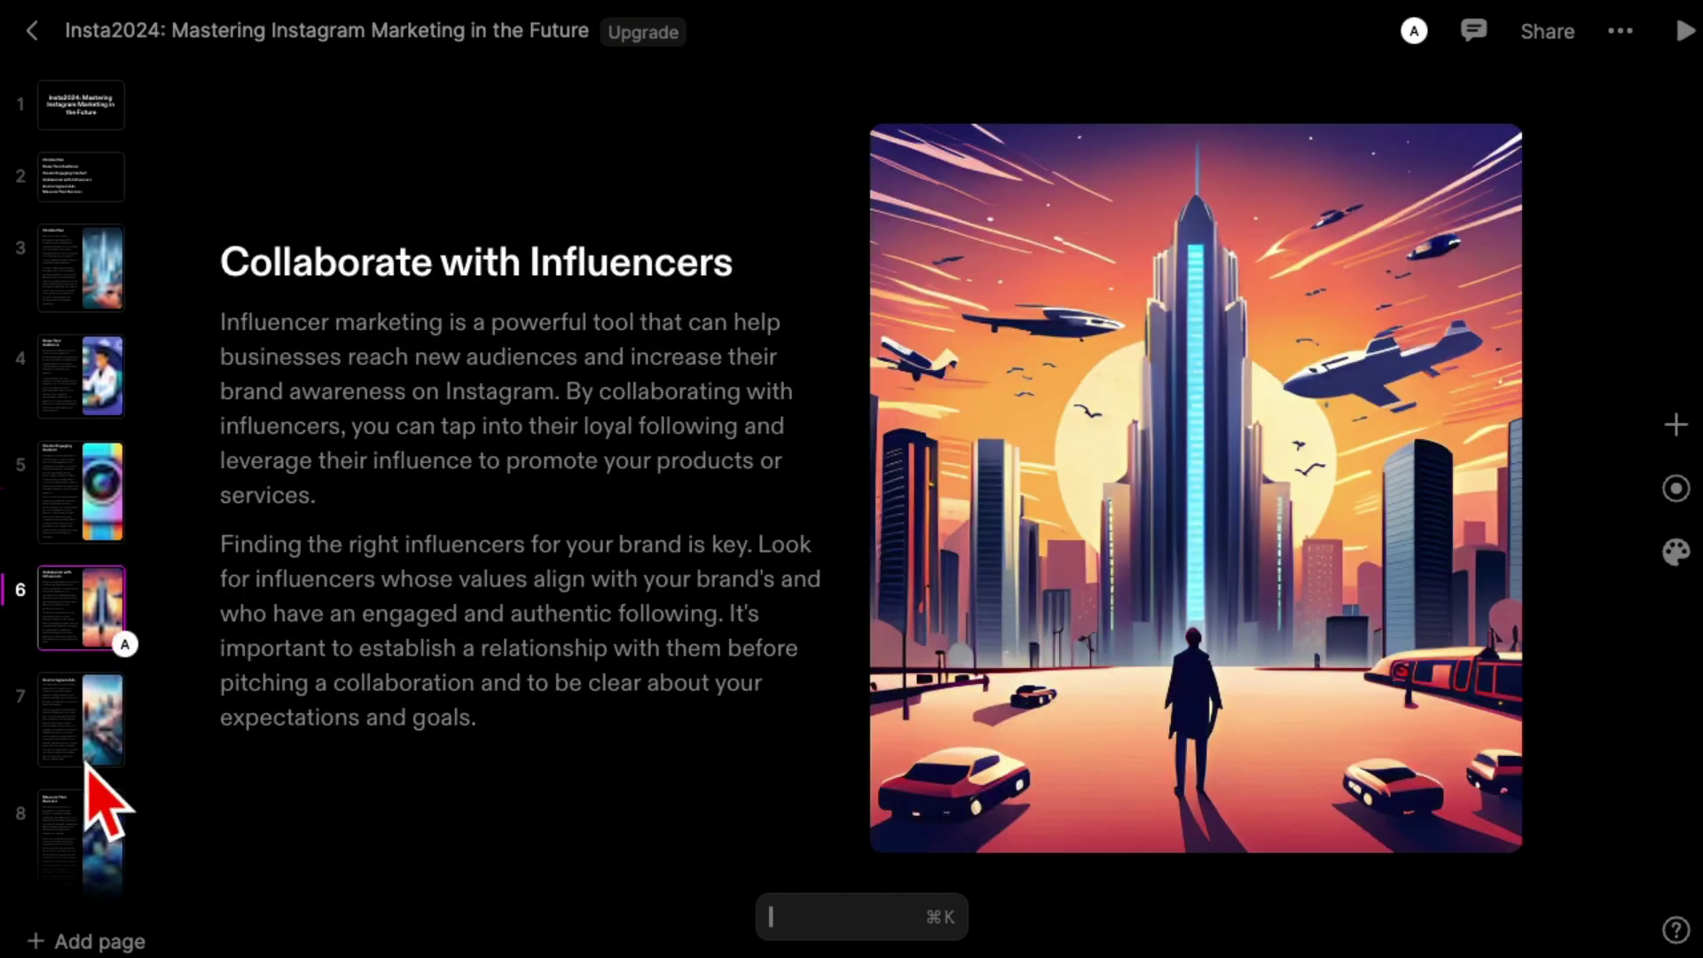
click(89, 769)
click(88, 847)
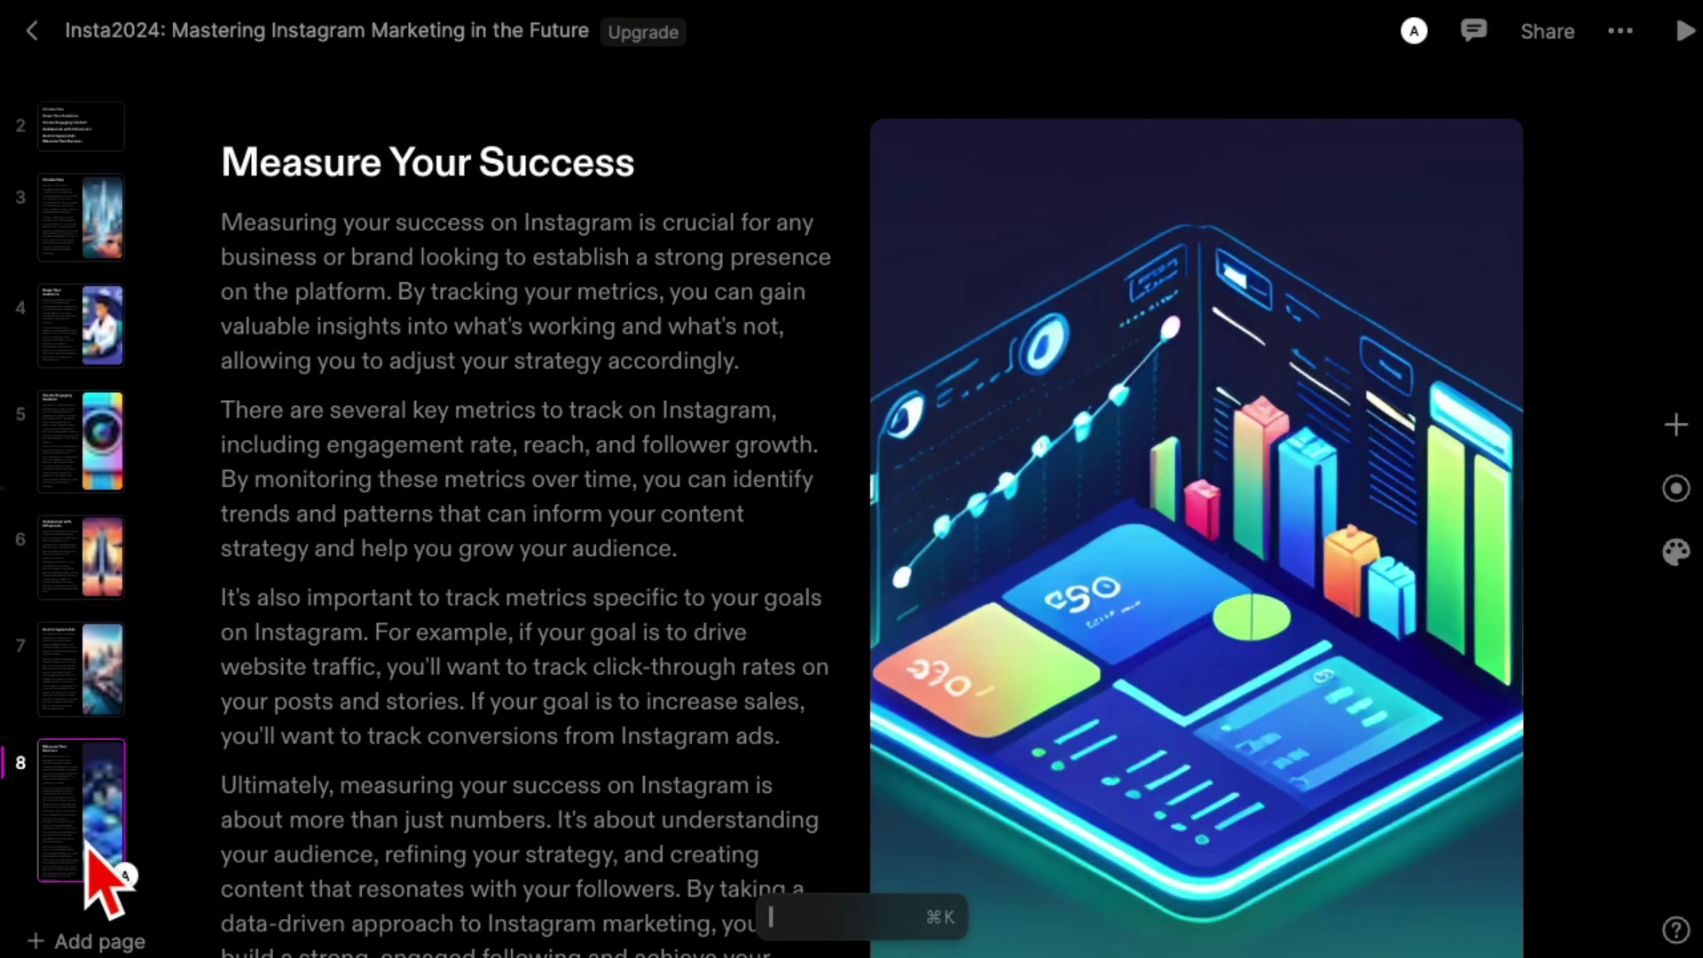
scroll(98, 558, up, 1)
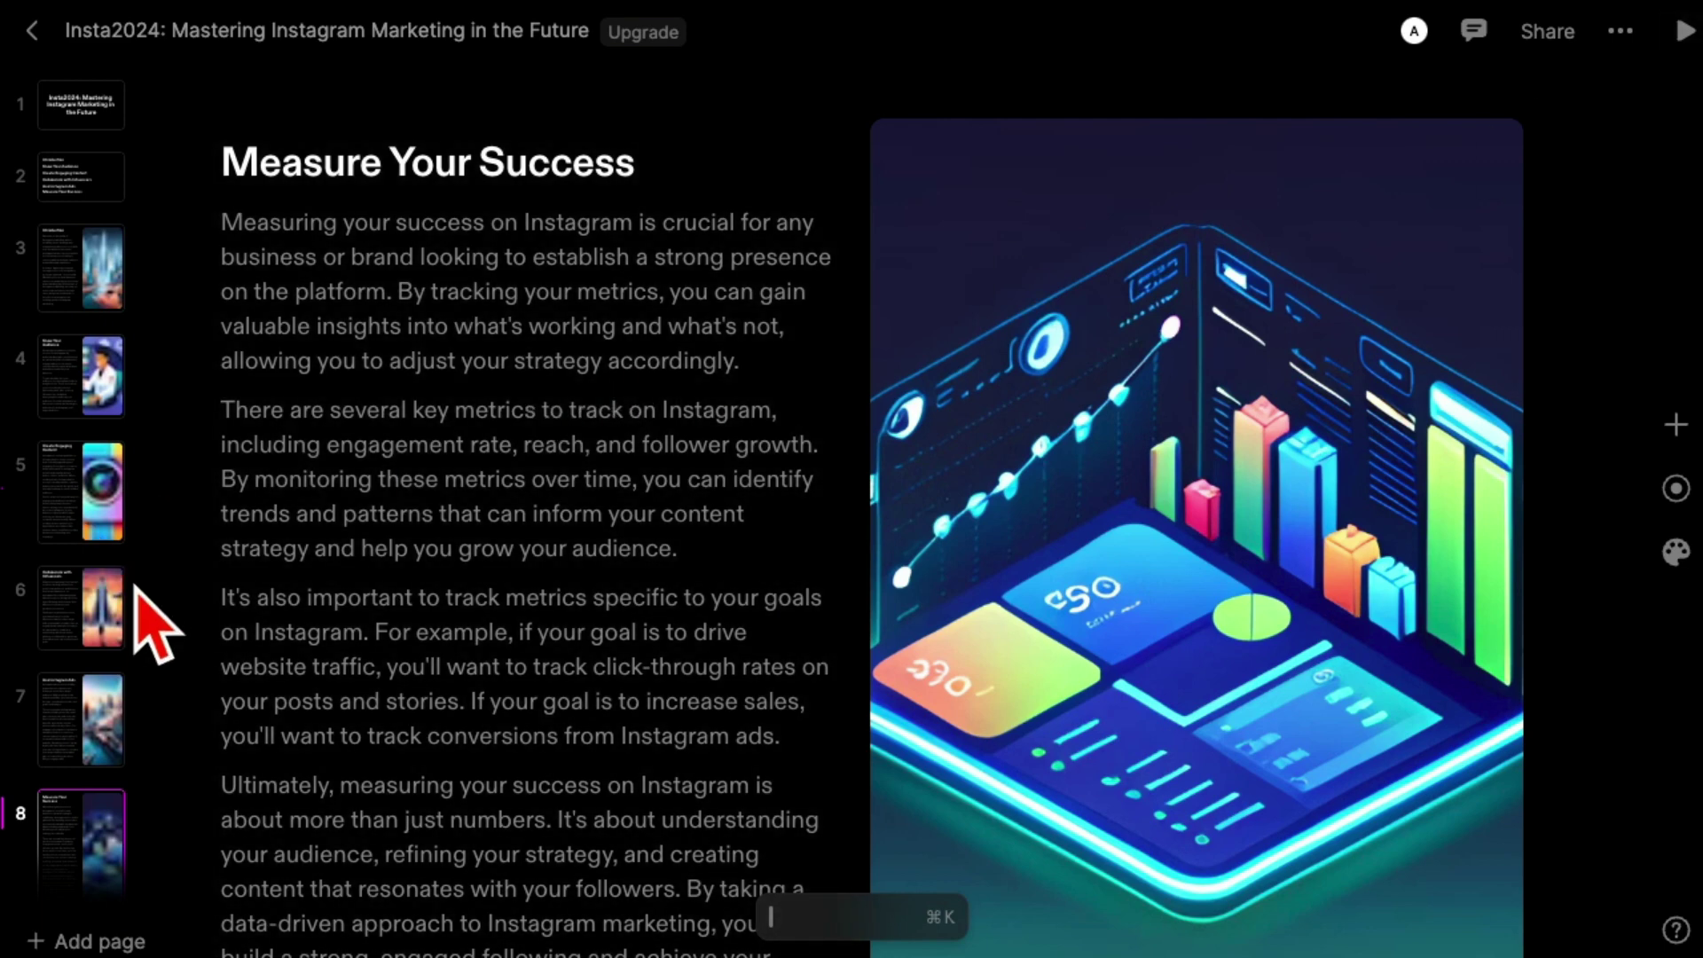
click(76, 200)
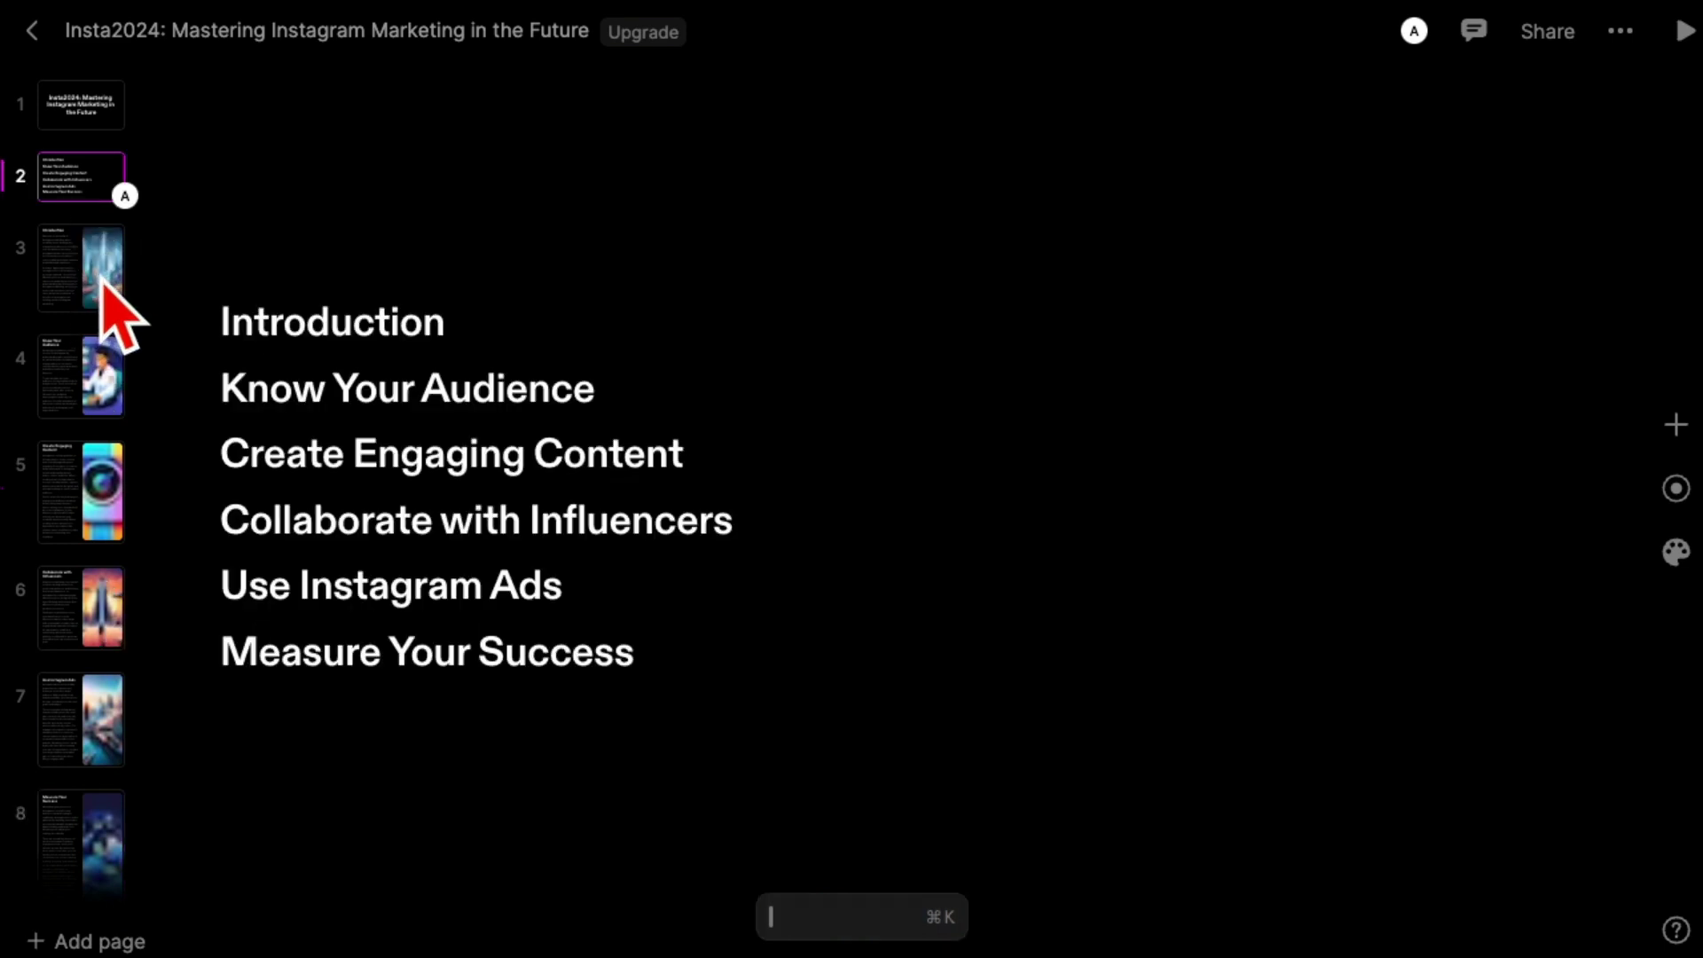
click(100, 279)
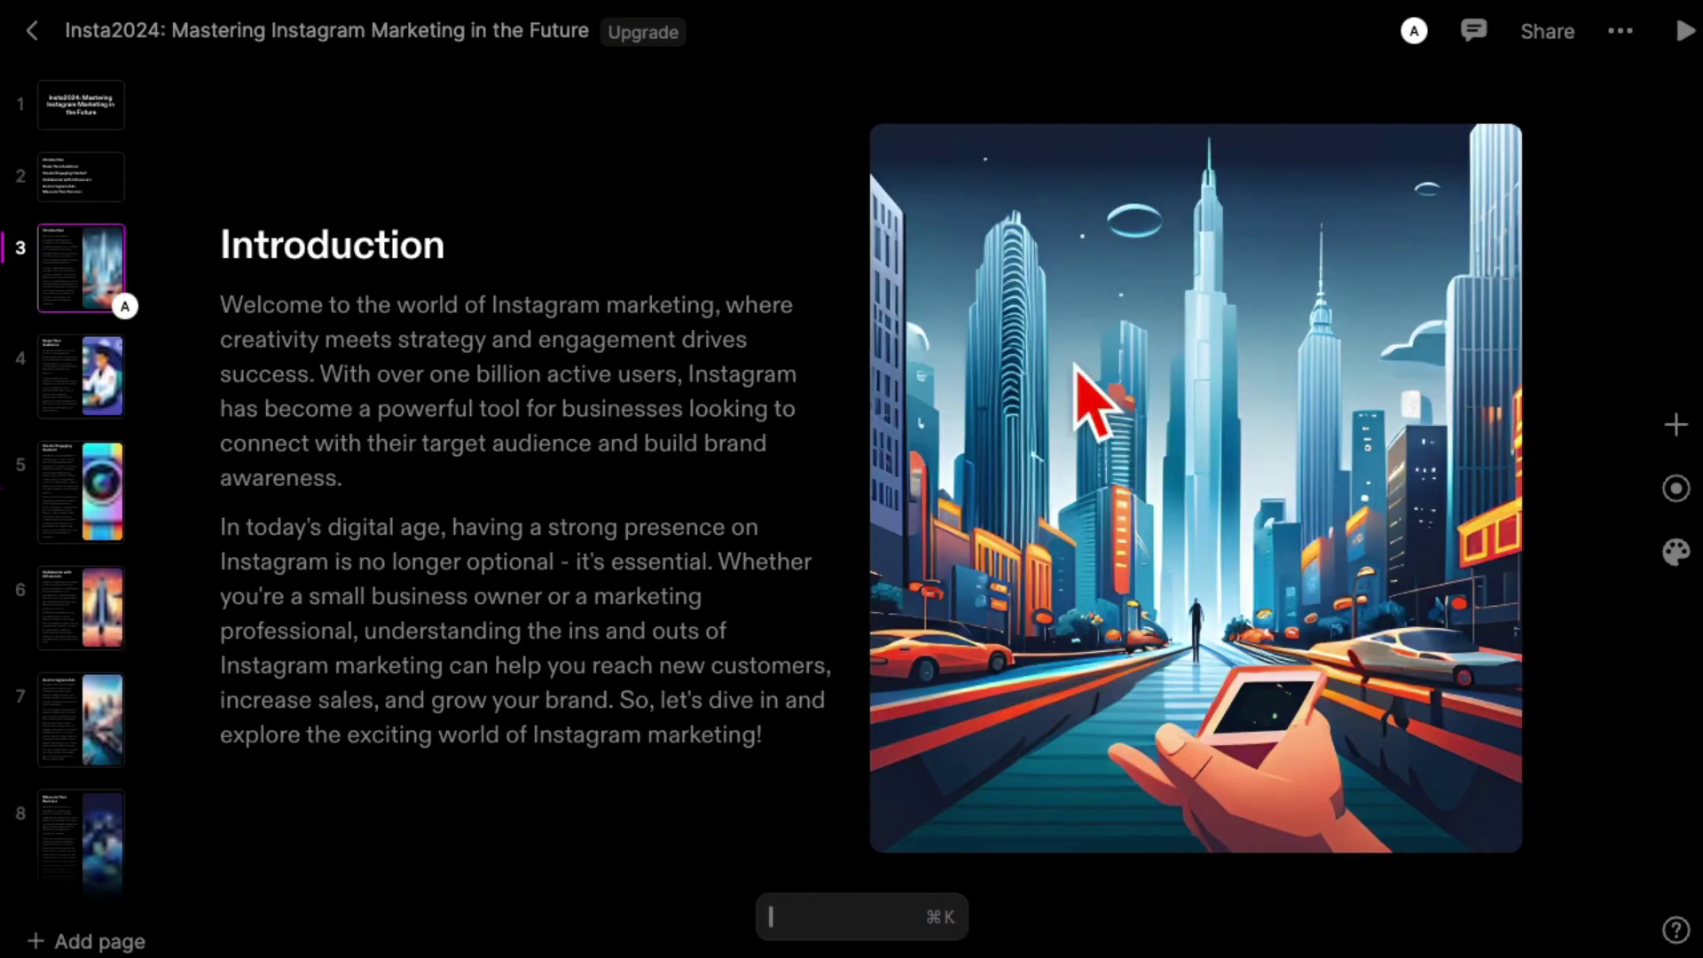
Step: Color the first paragraph on the Know Your Audience slide Blue
click(103, 406)
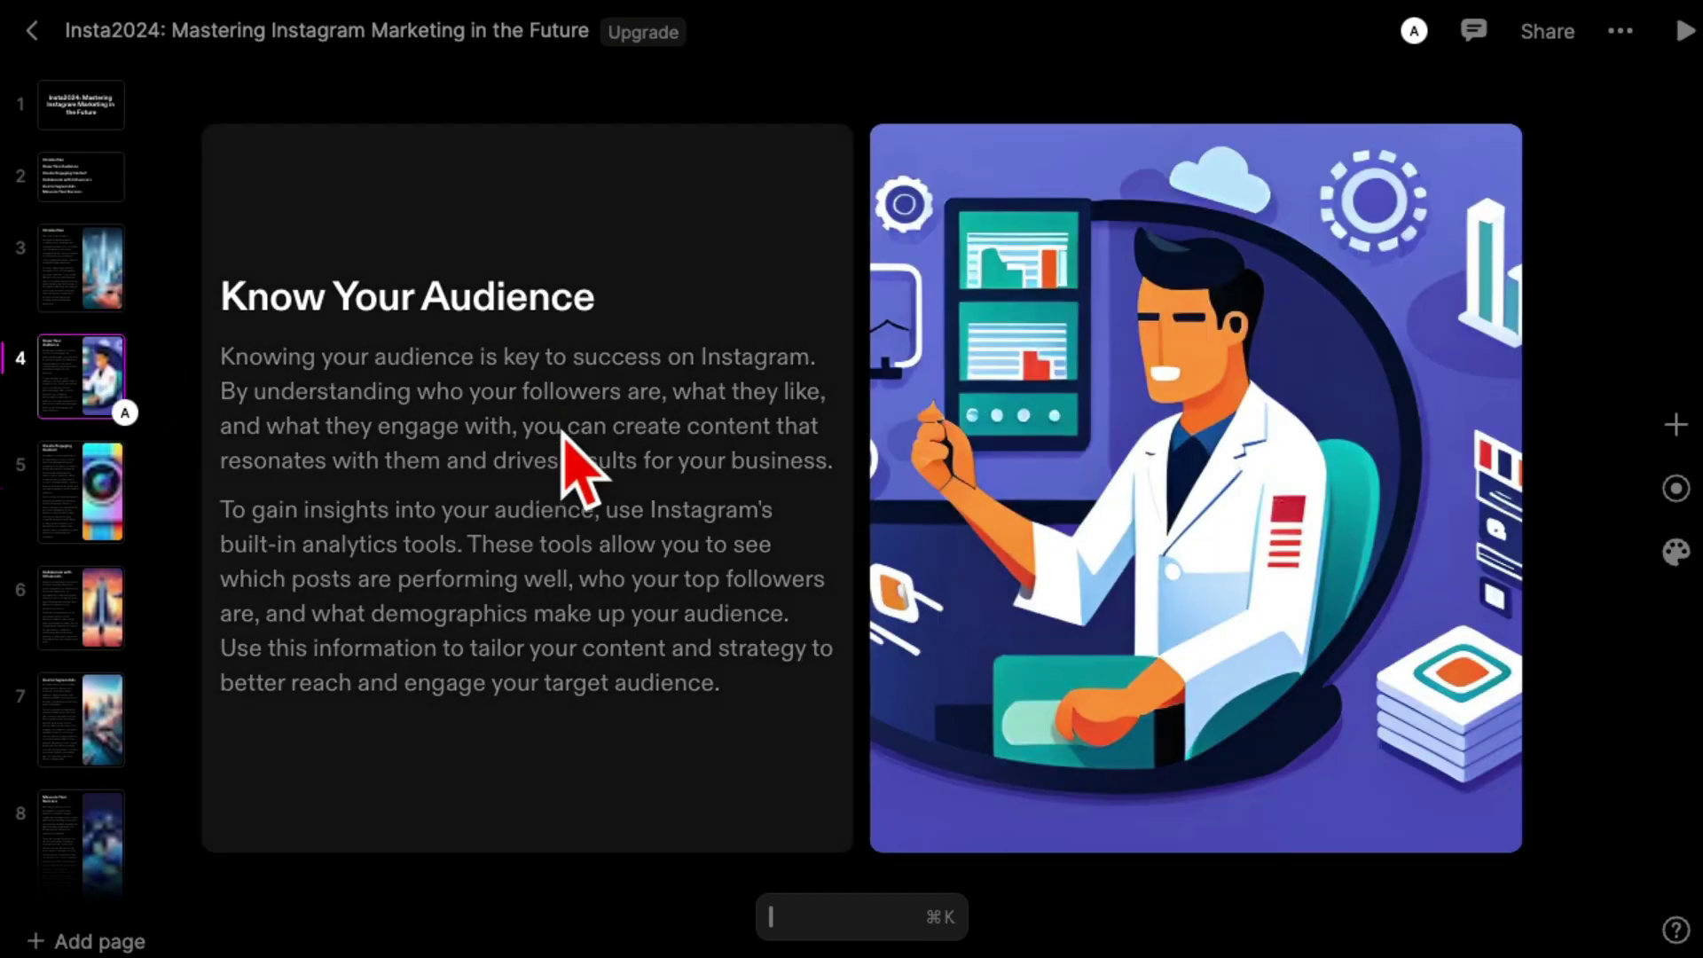
click(561, 426)
triple_click(525, 448)
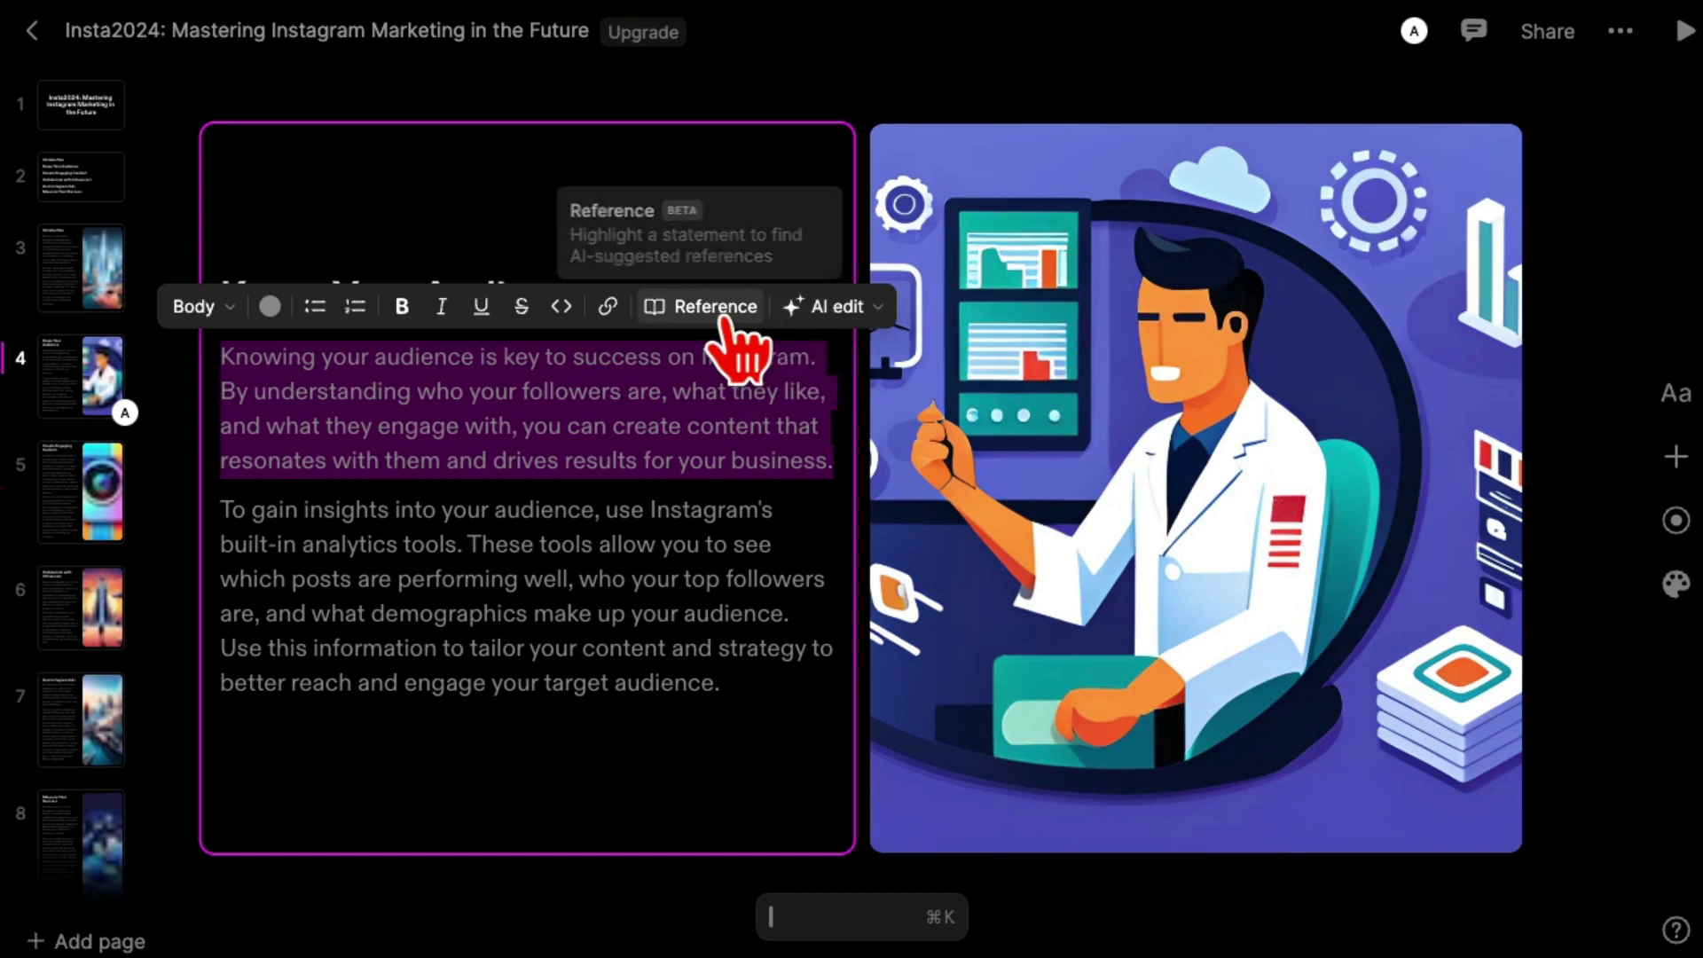
click(270, 306)
click(291, 256)
click(592, 613)
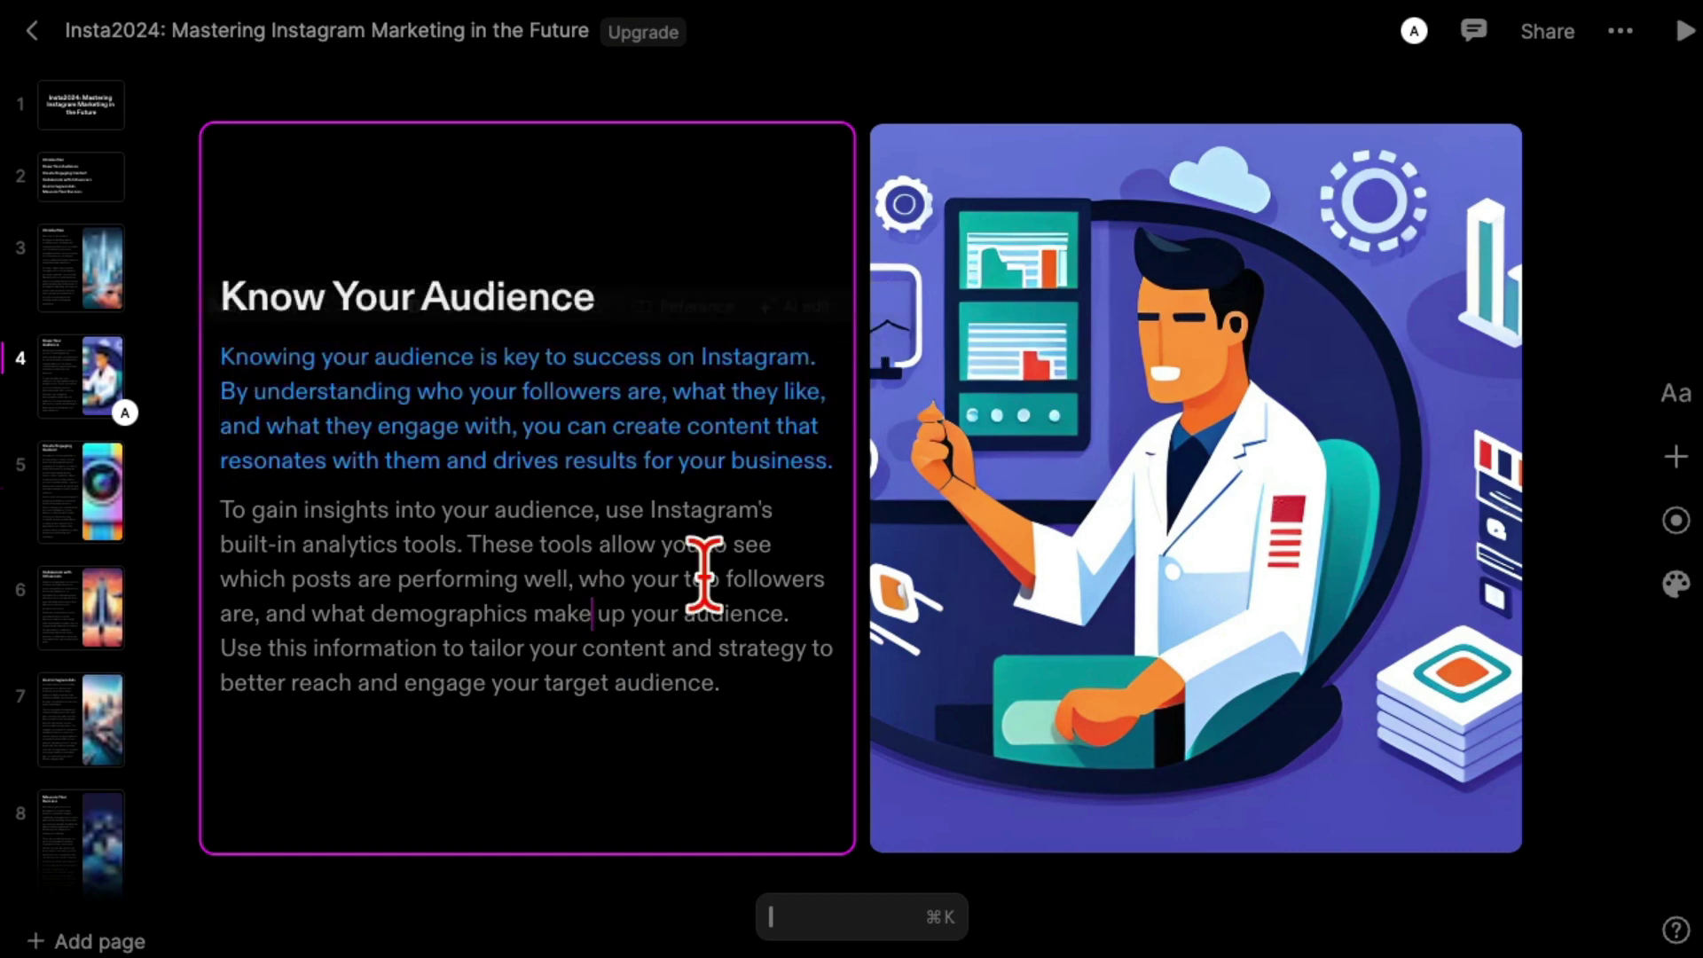
Step: Open and dismiss the AI editing options for the blue paragraph, then select the illustration
triple_click(599, 417)
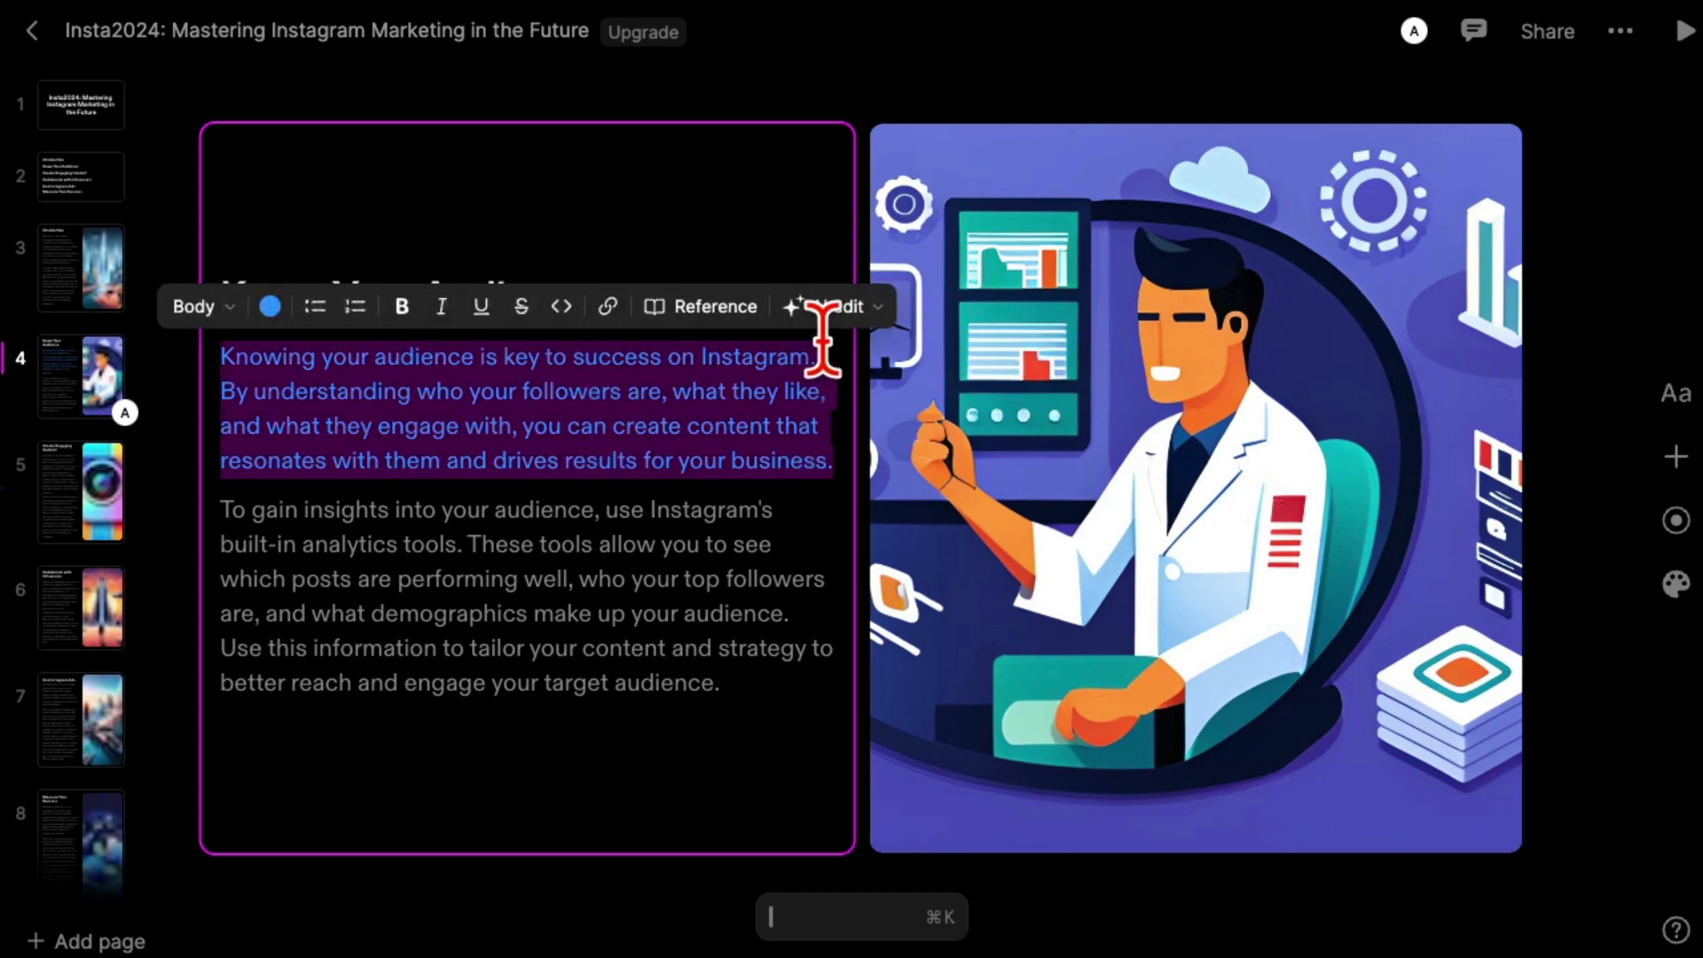
click(878, 309)
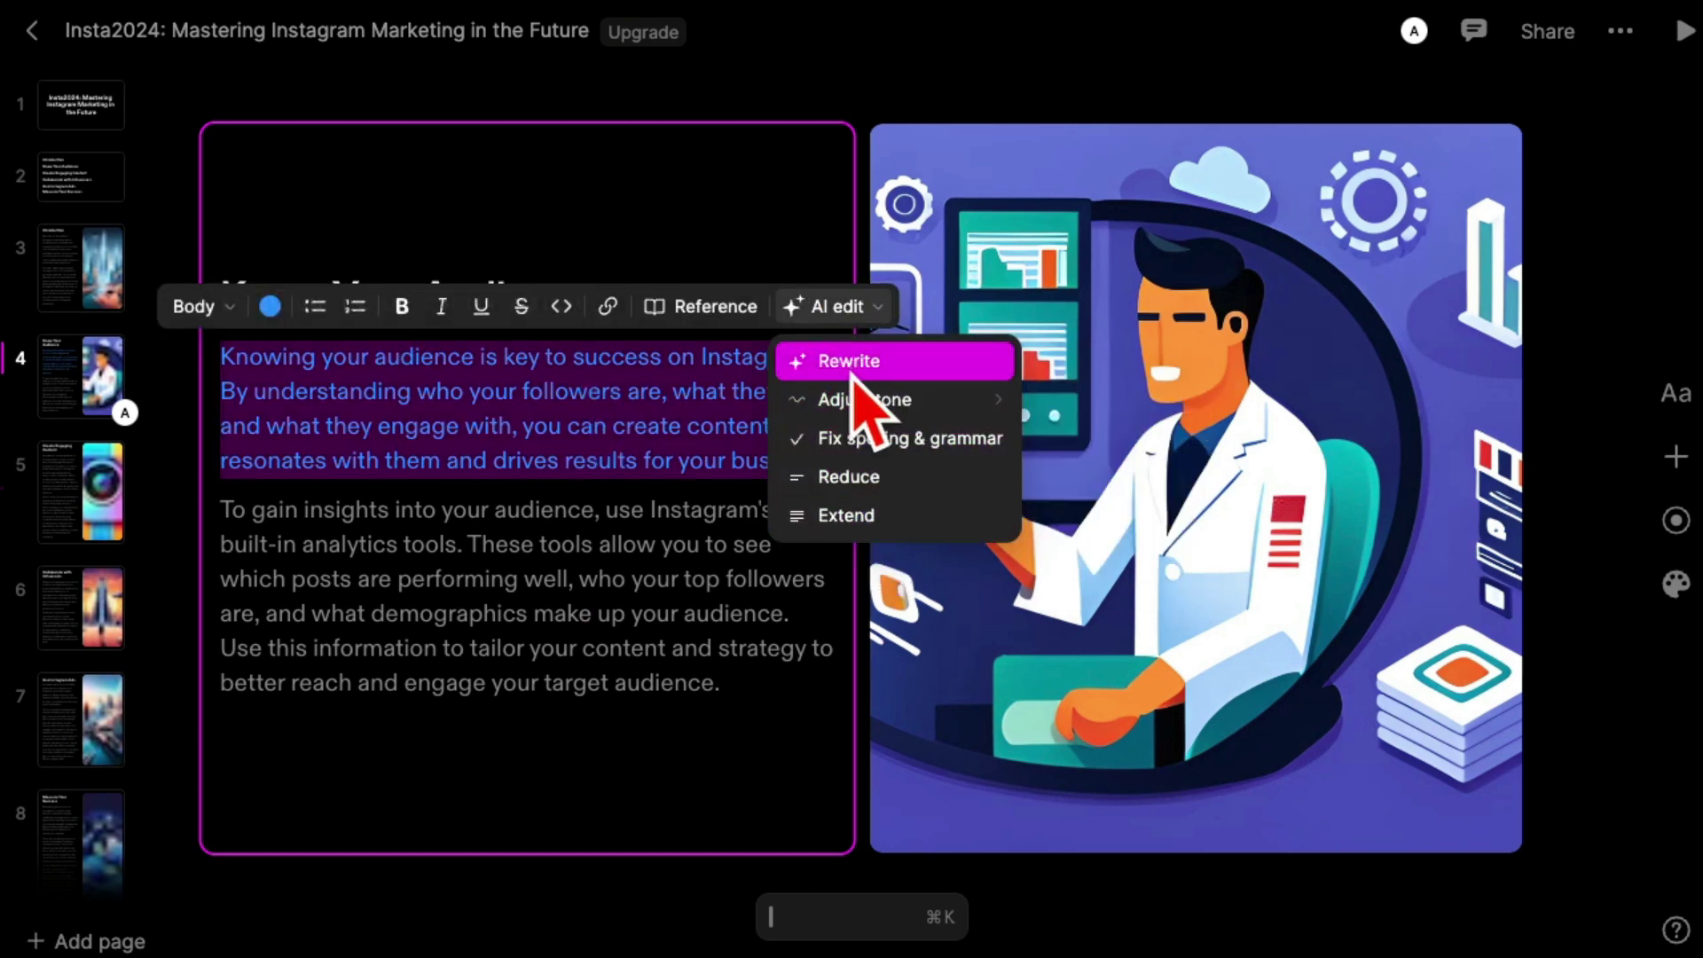
click(627, 578)
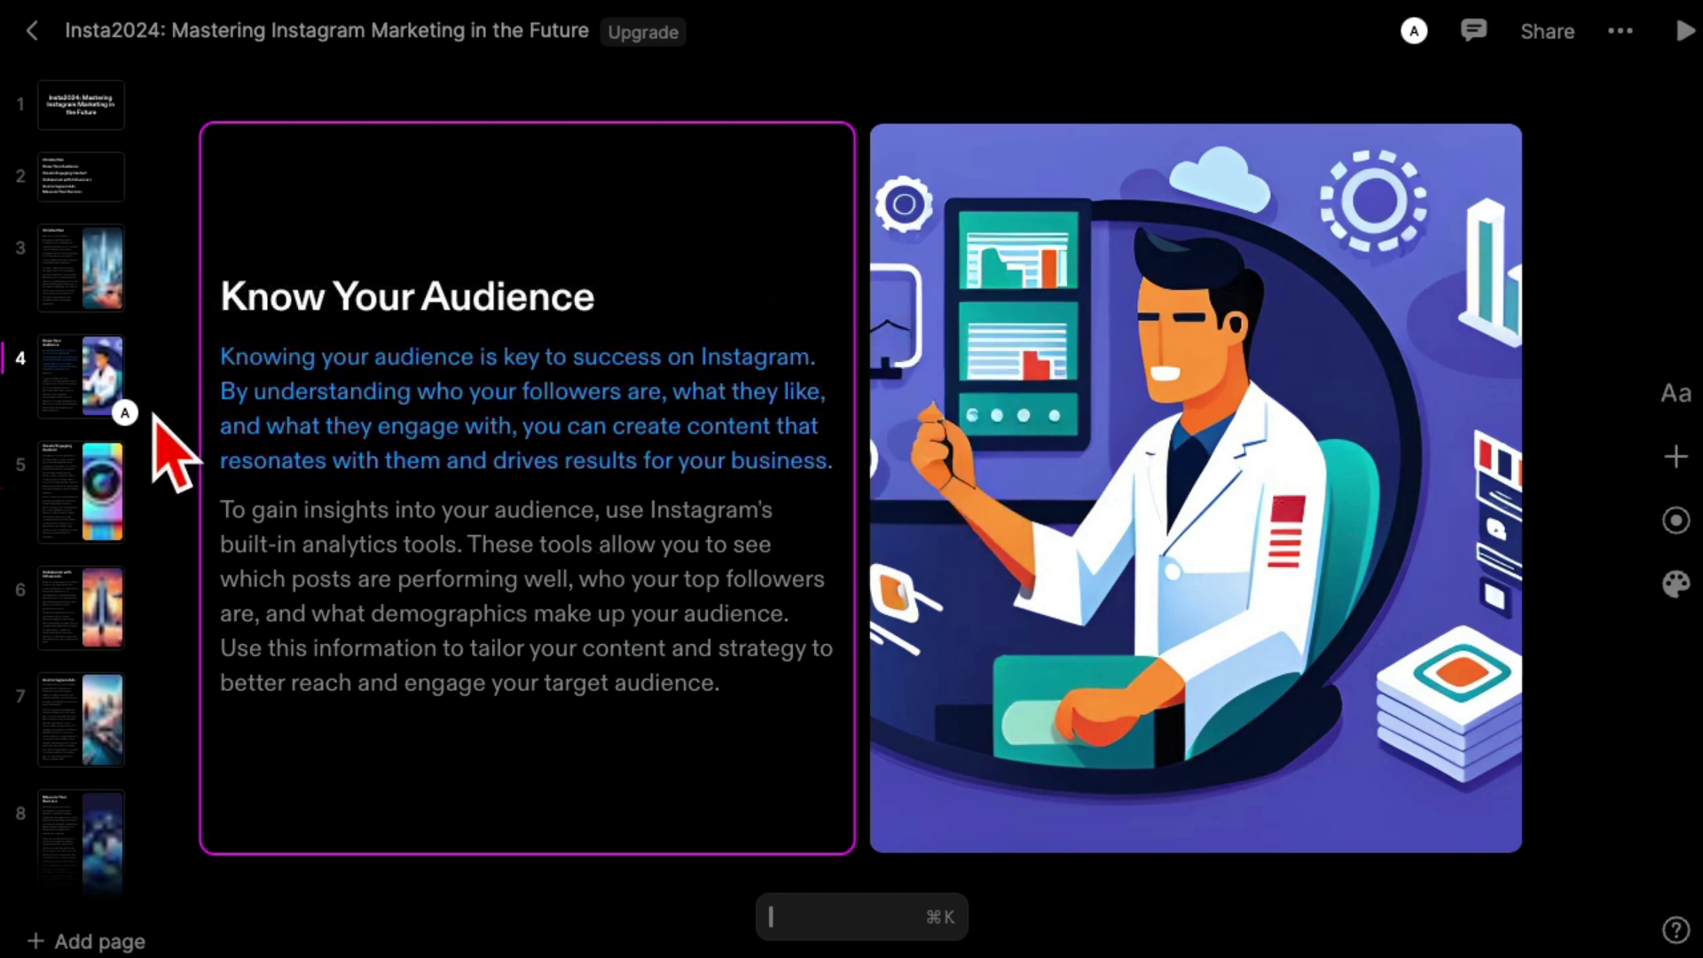
click(1174, 462)
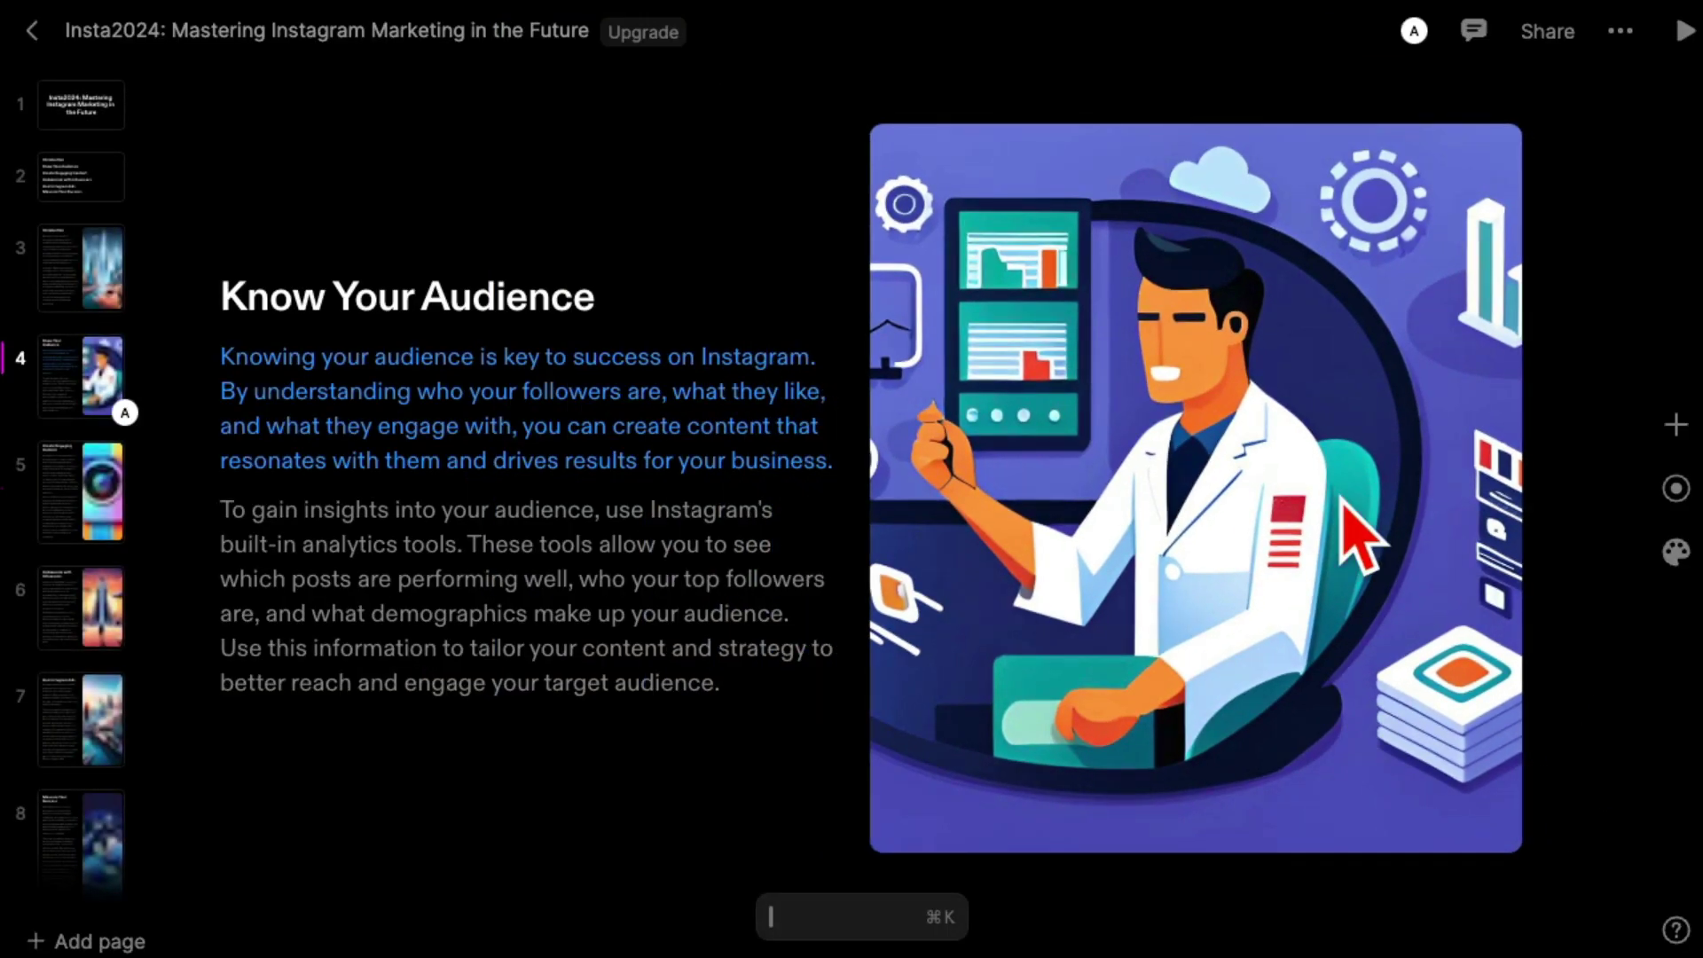
Step: Move from the Create Engaging Content slide back to the title slide
click(674, 817)
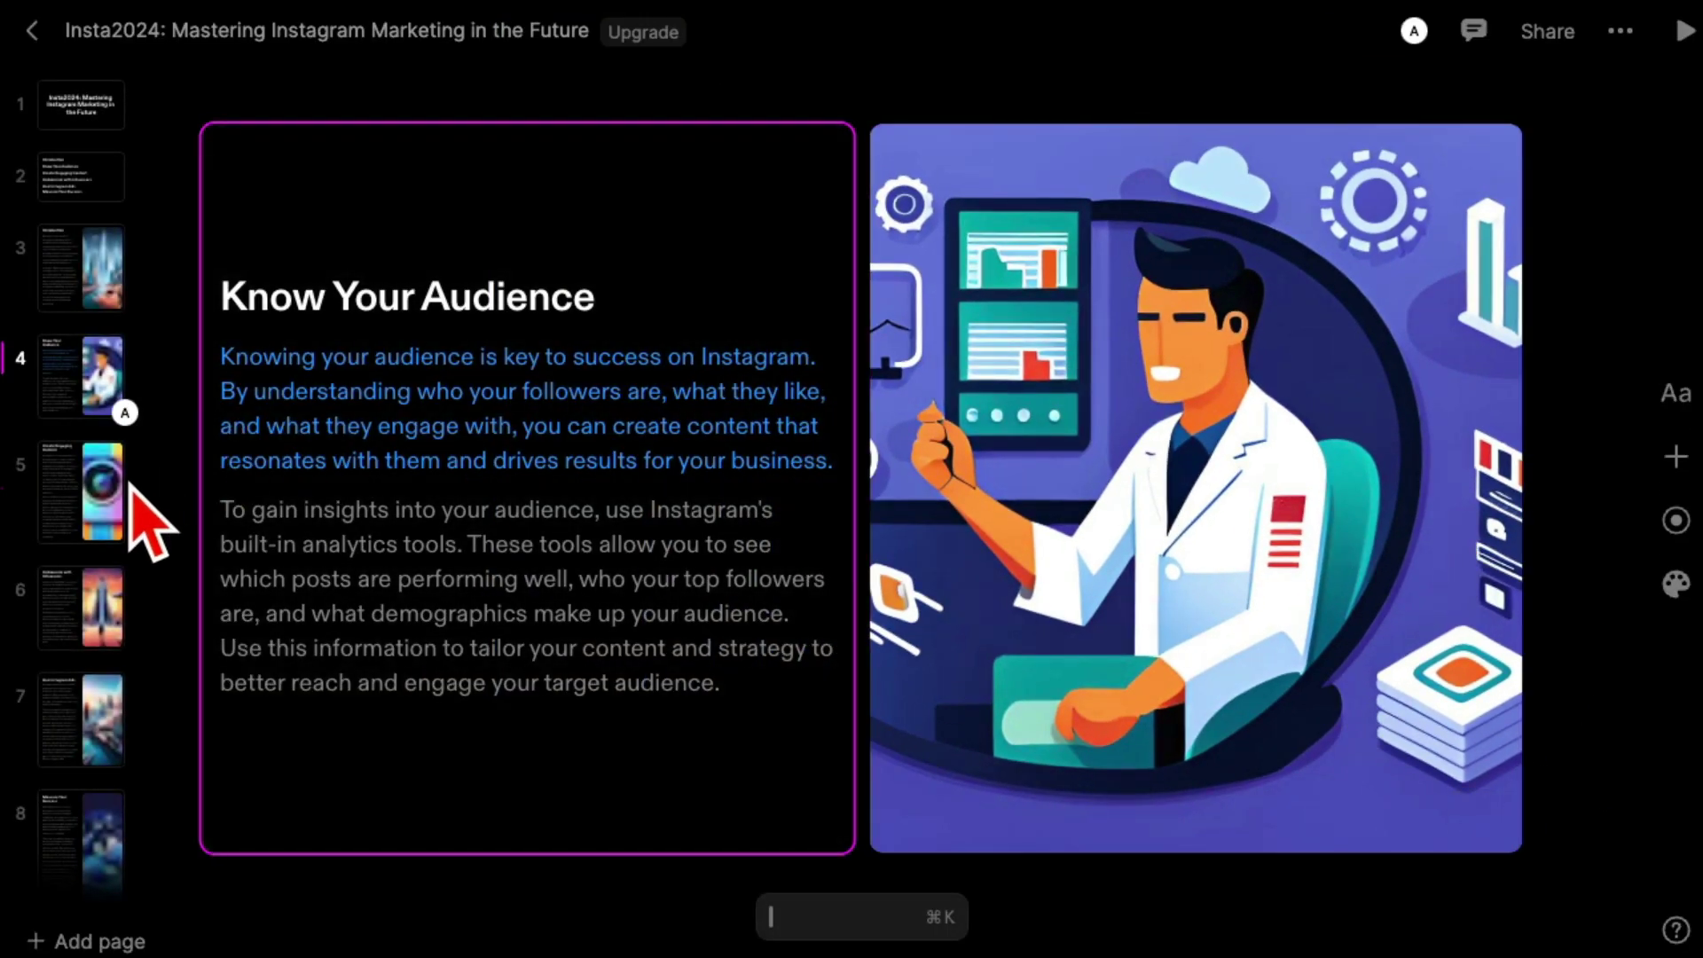
click(97, 499)
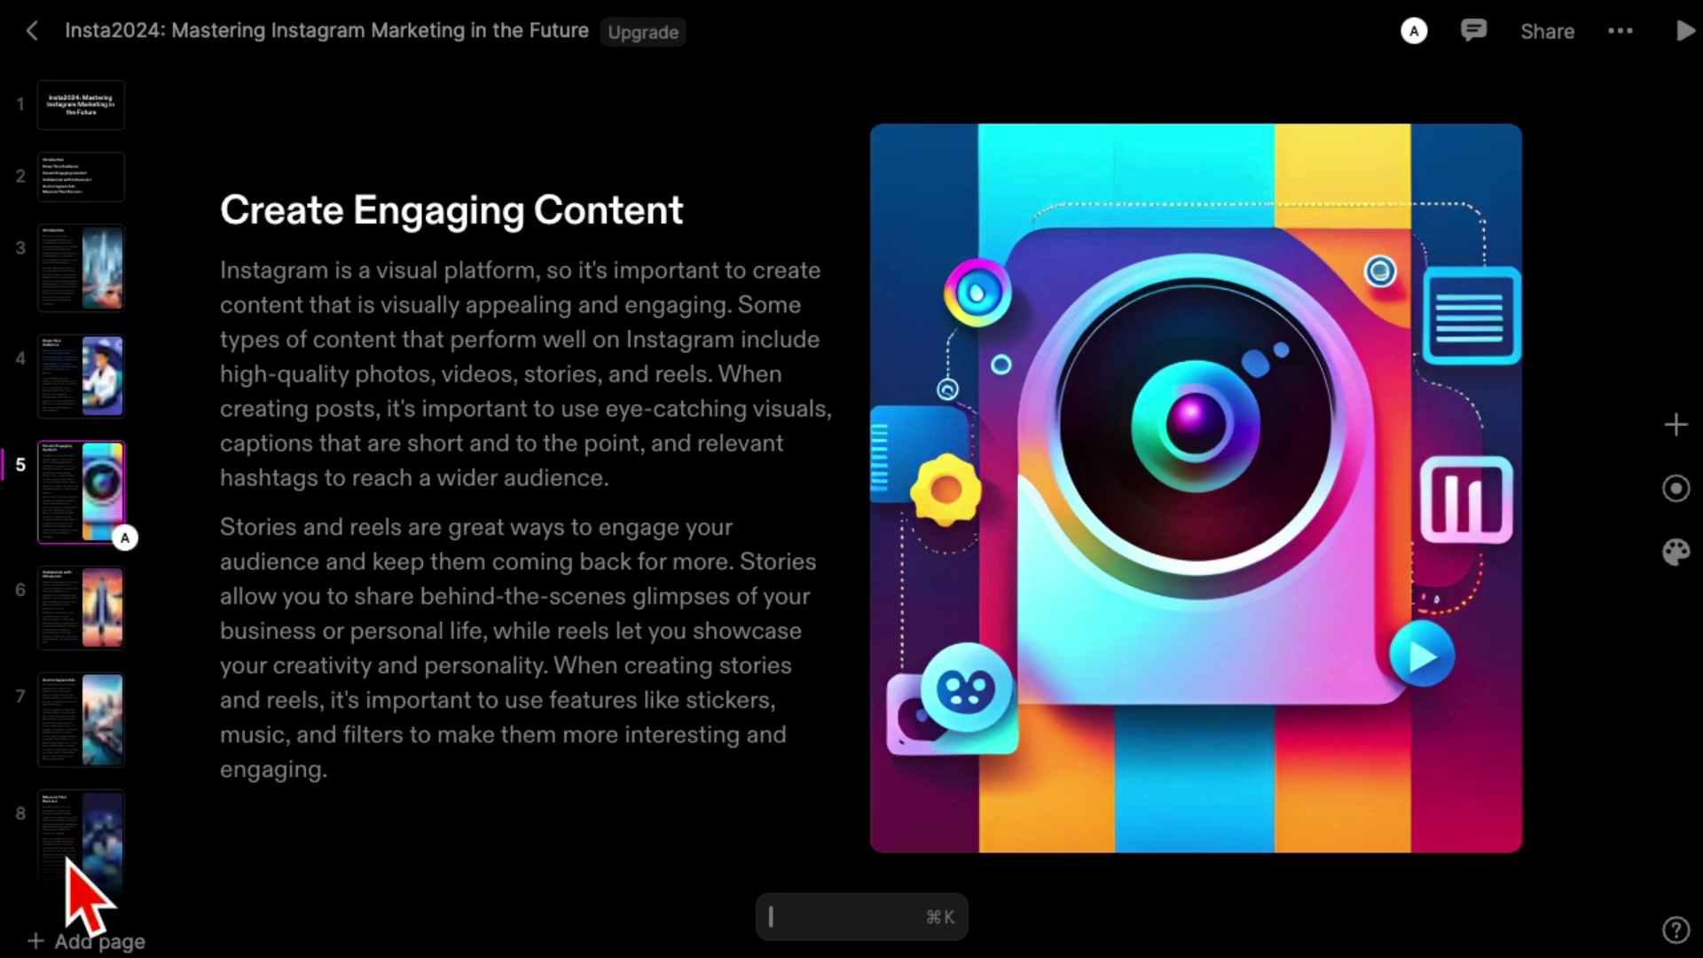
click(82, 123)
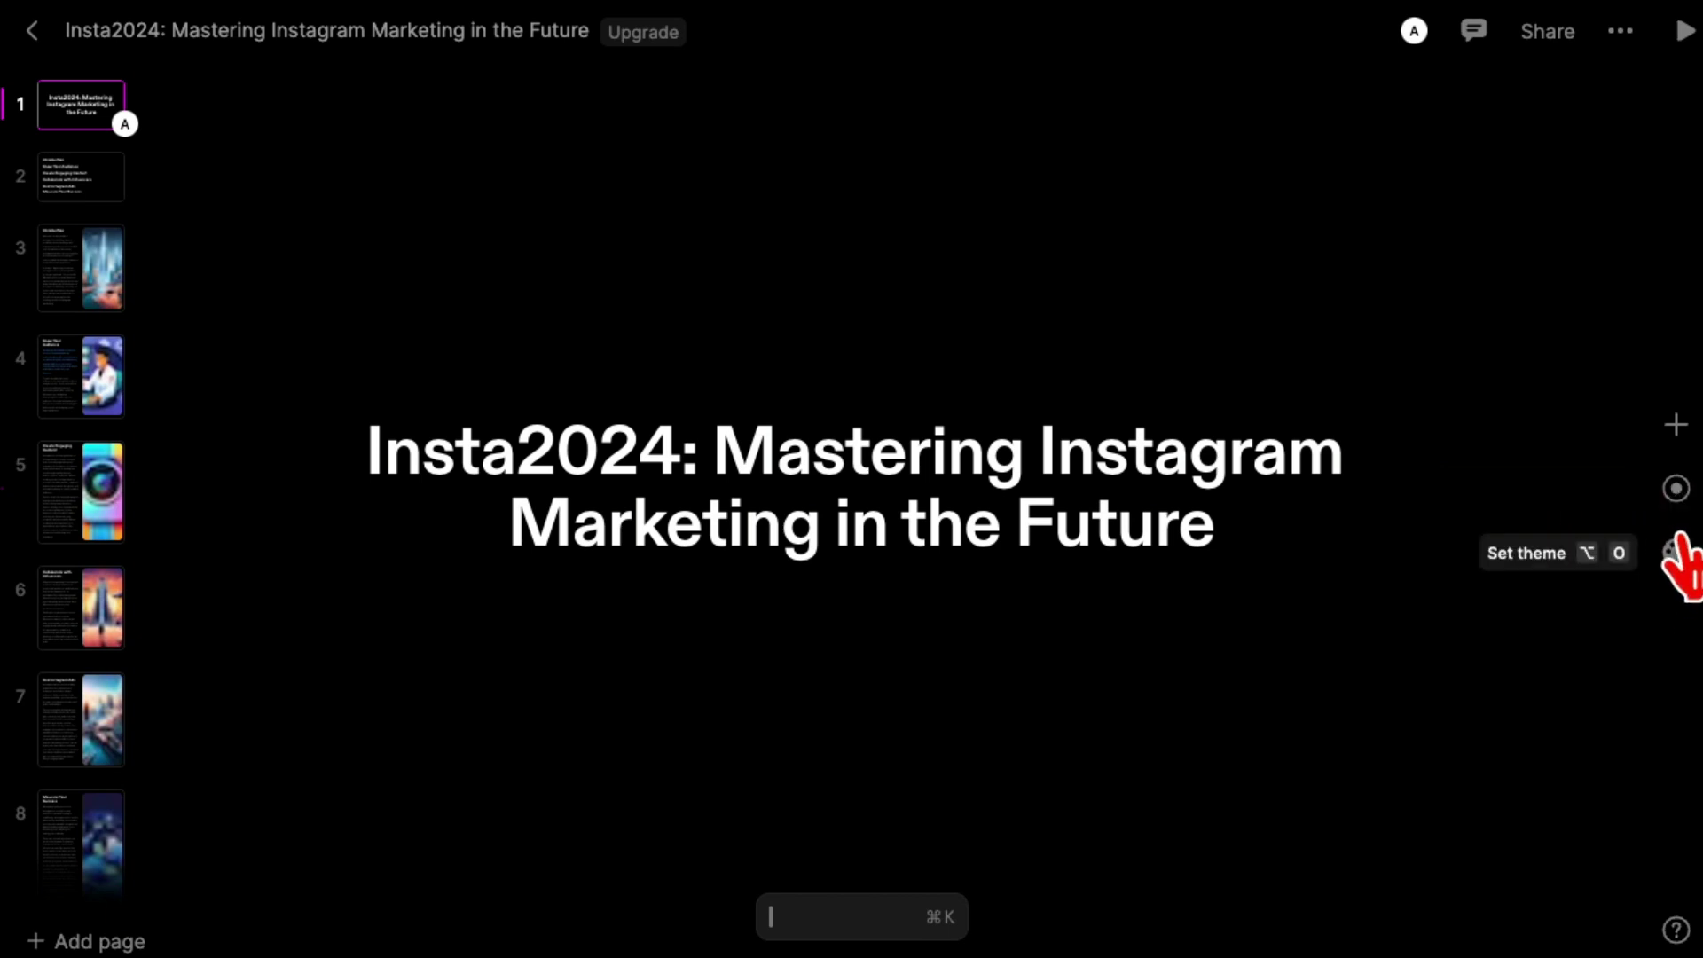
Step: Replace the deck's Dark theme with Creme and view the Create Engaging Content slide
click(1671, 562)
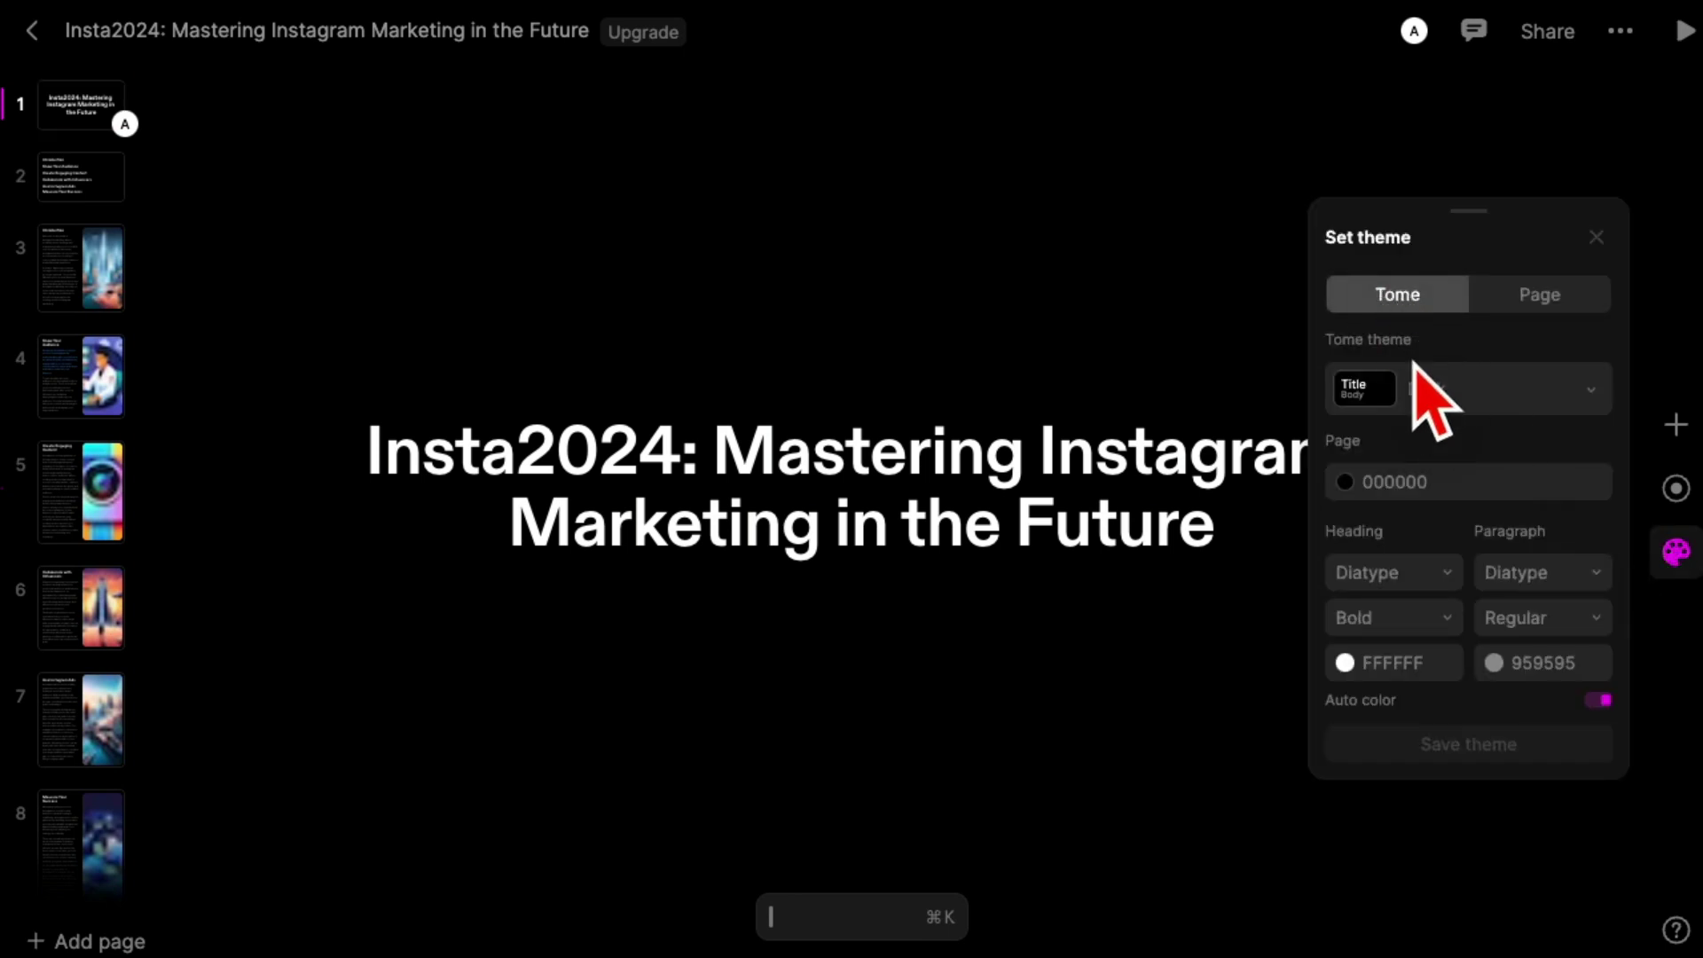
click(1448, 393)
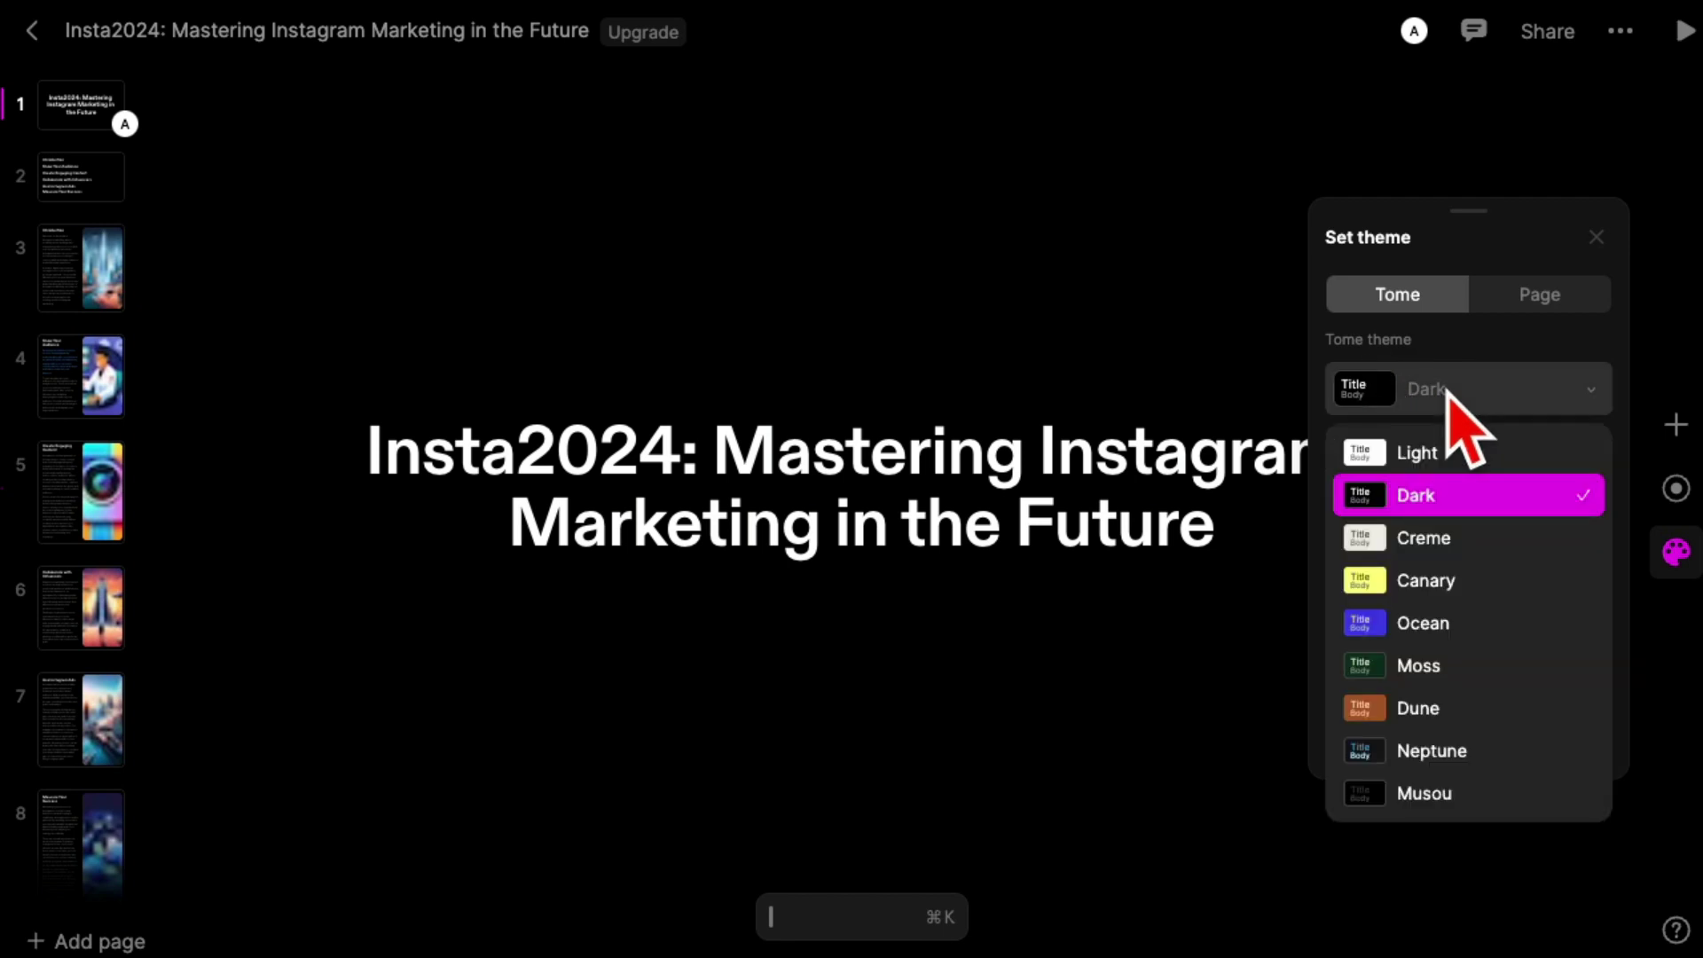
click(1455, 538)
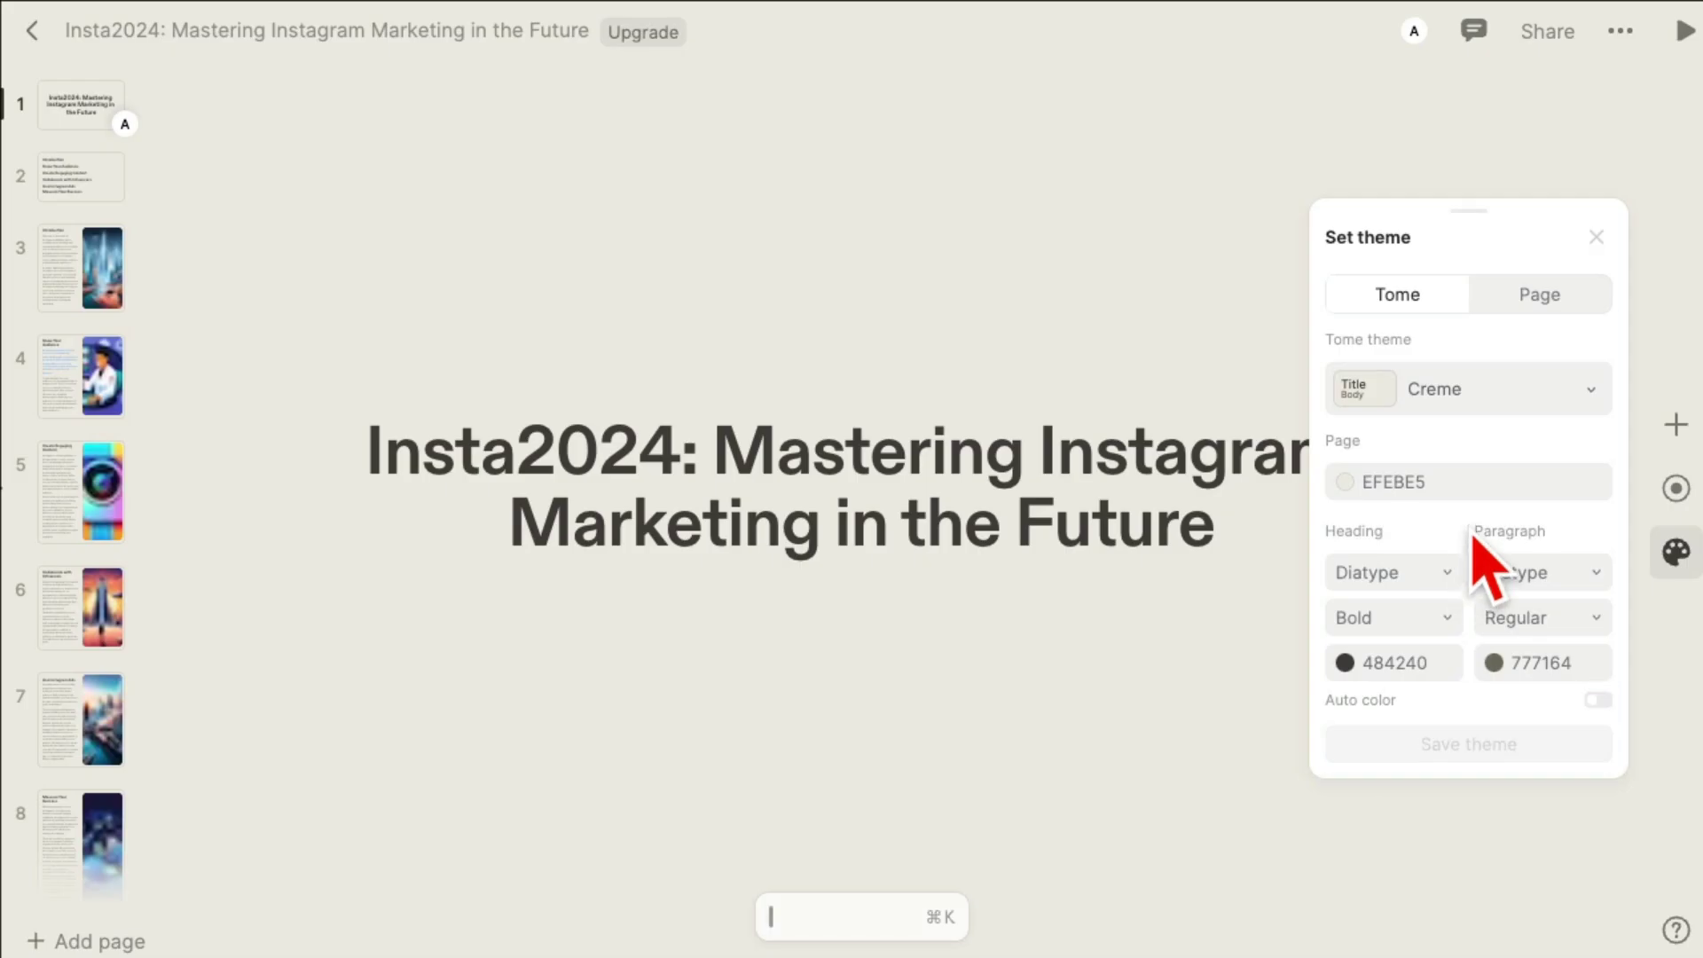
click(1469, 399)
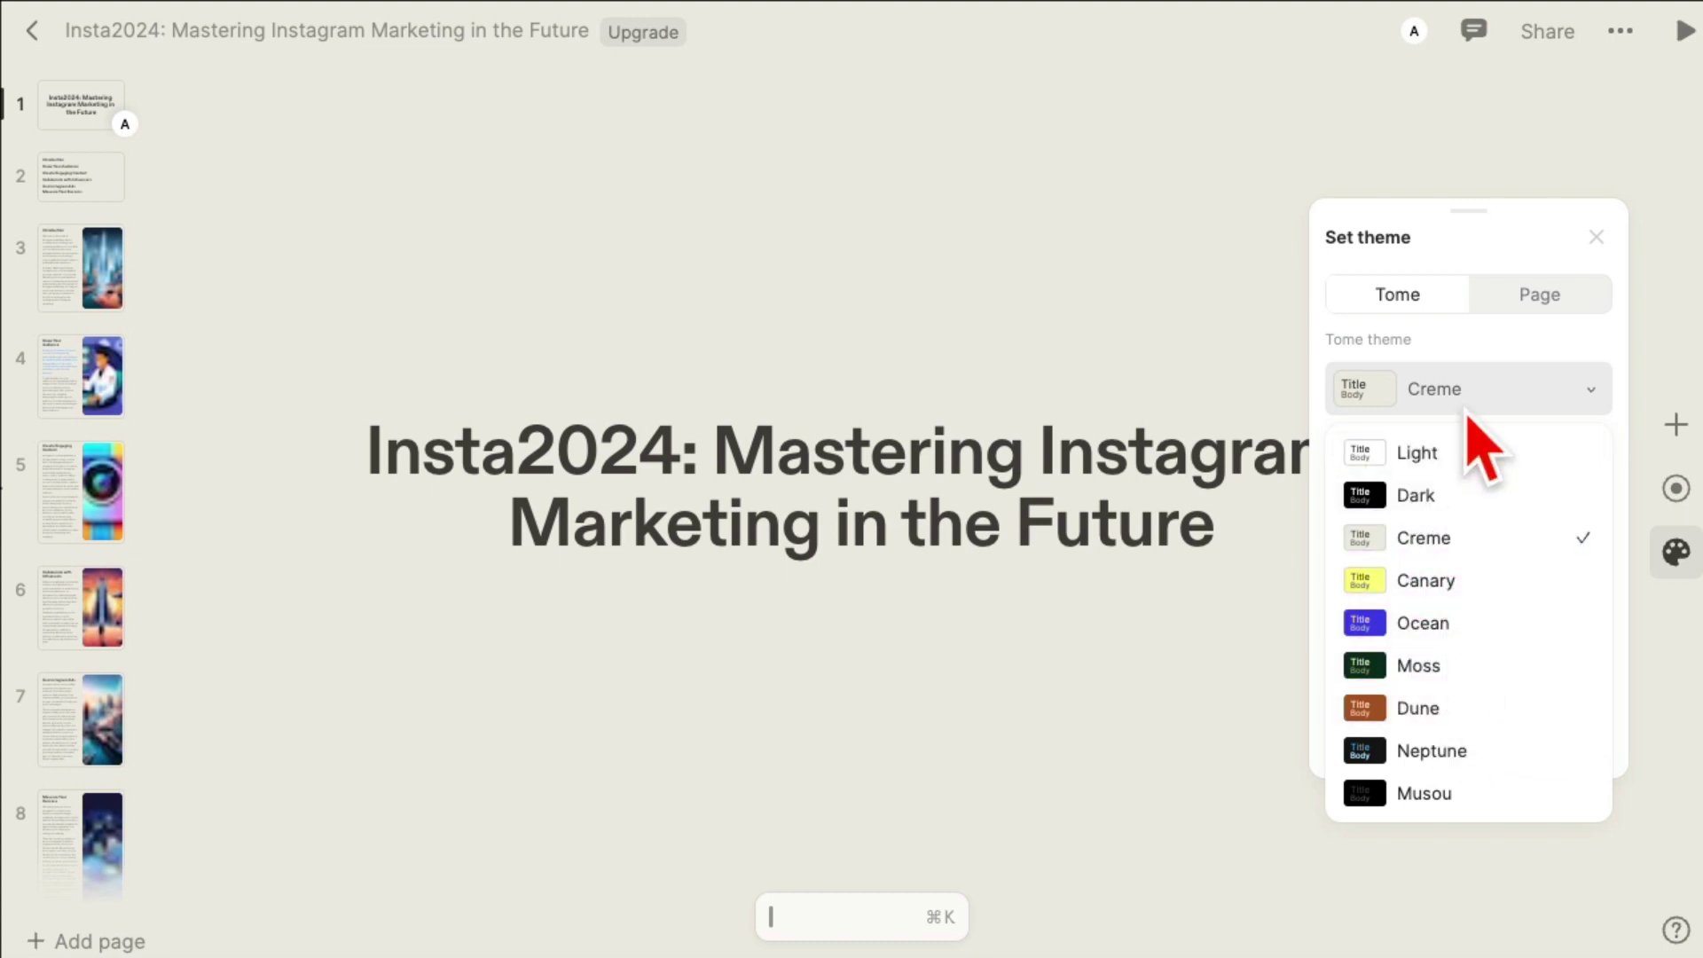
click(1456, 335)
click(1597, 237)
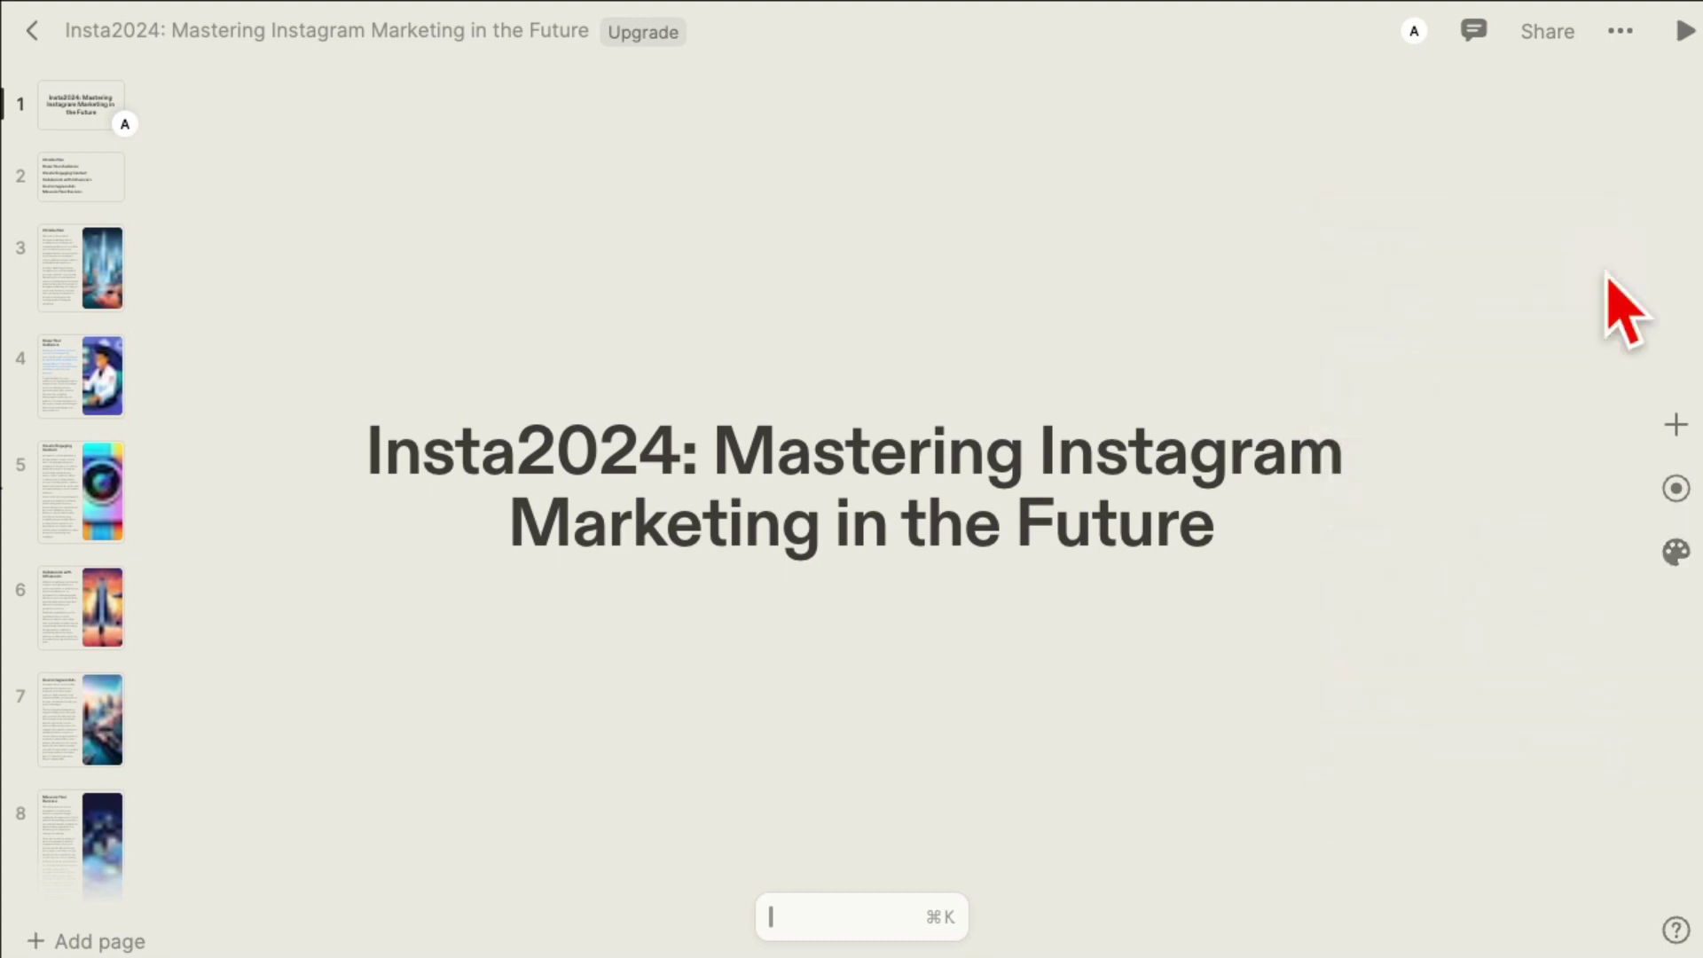
click(69, 454)
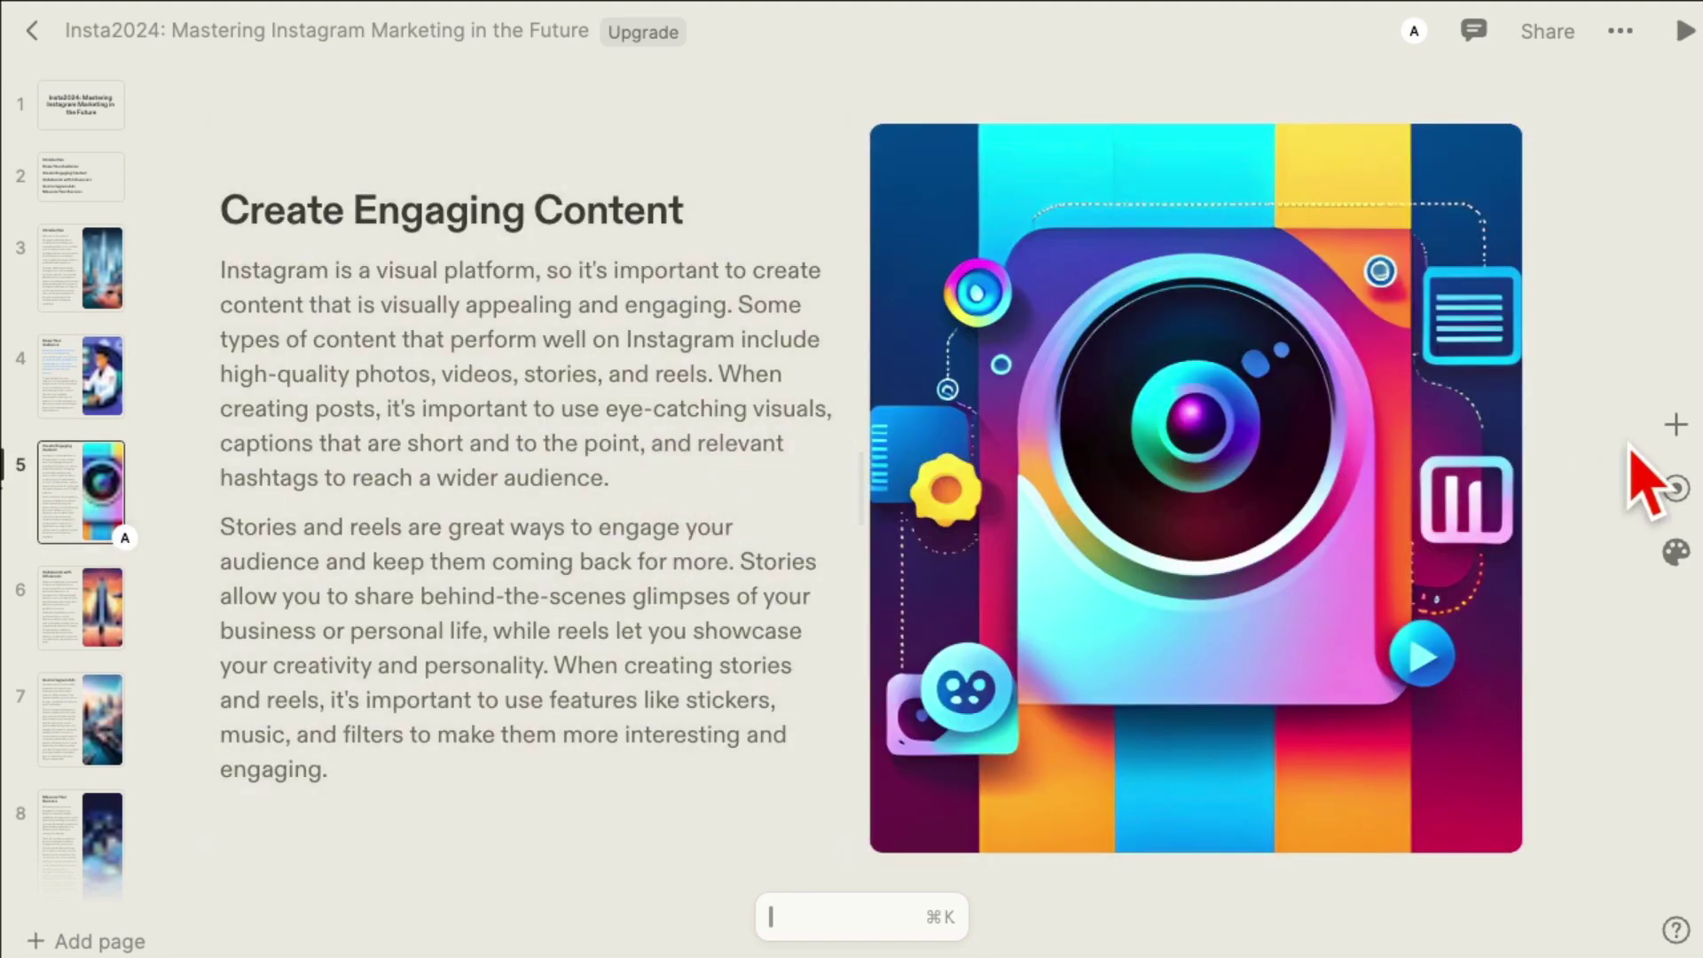
Step: Give the Create Engaging Content page its own Light theme, then show Use Instagram Ads
click(1677, 559)
click(1534, 301)
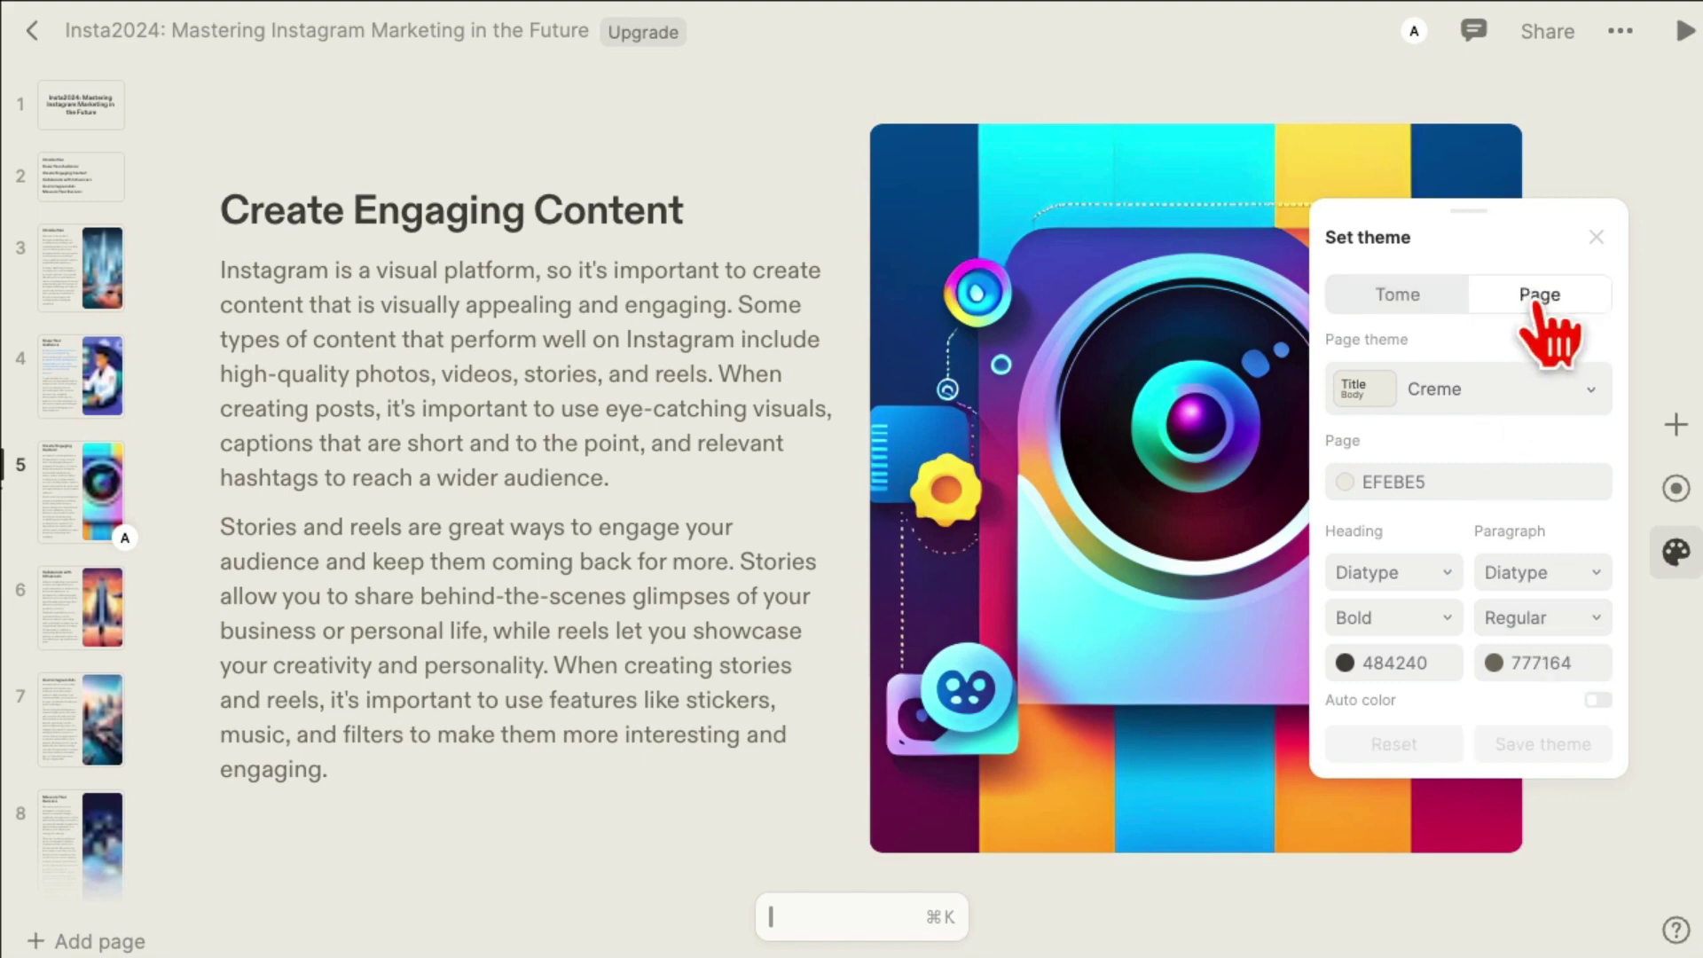
click(1561, 403)
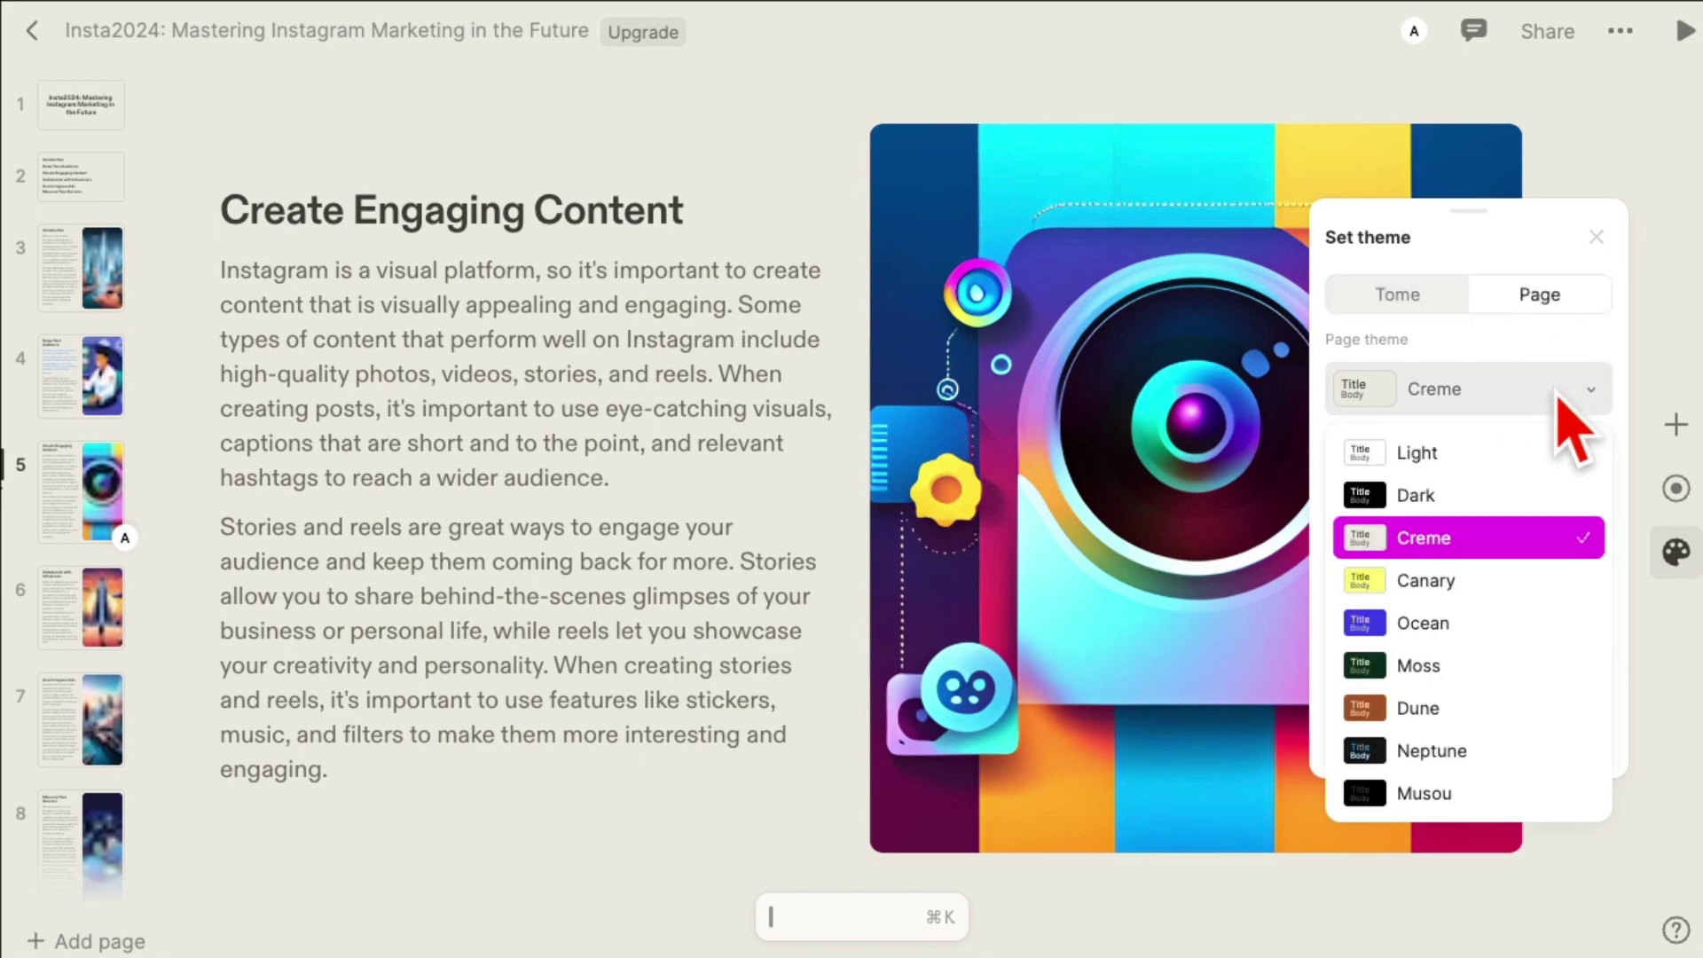
click(1486, 625)
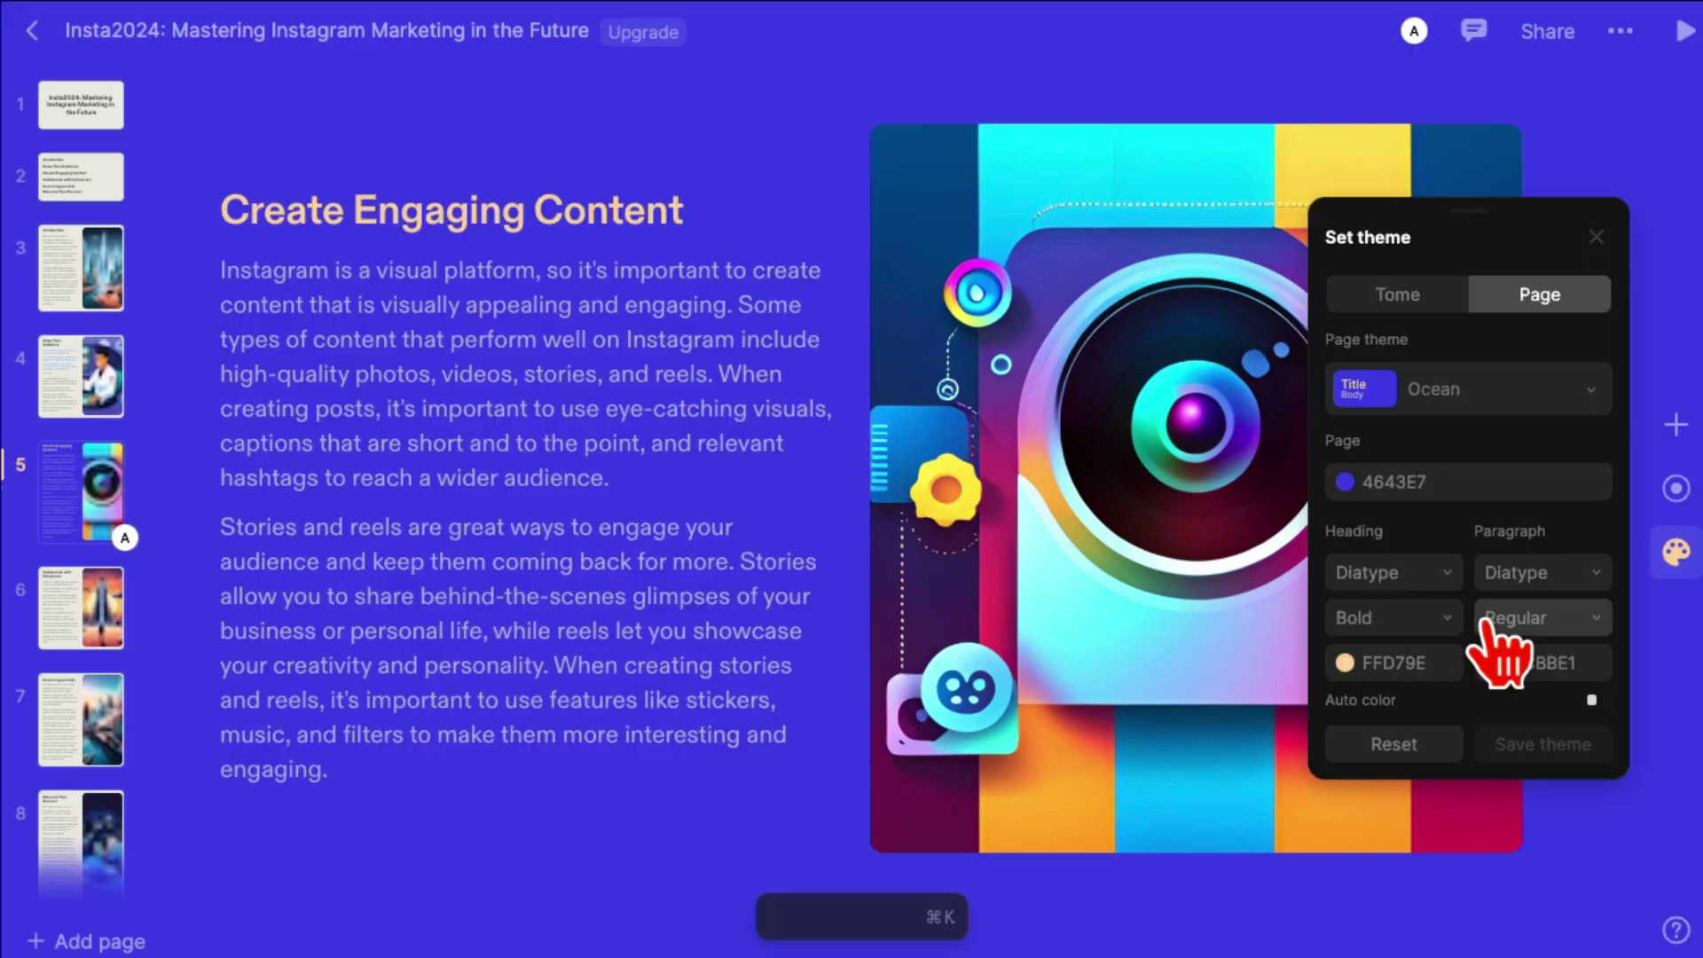
click(1509, 395)
click(1478, 455)
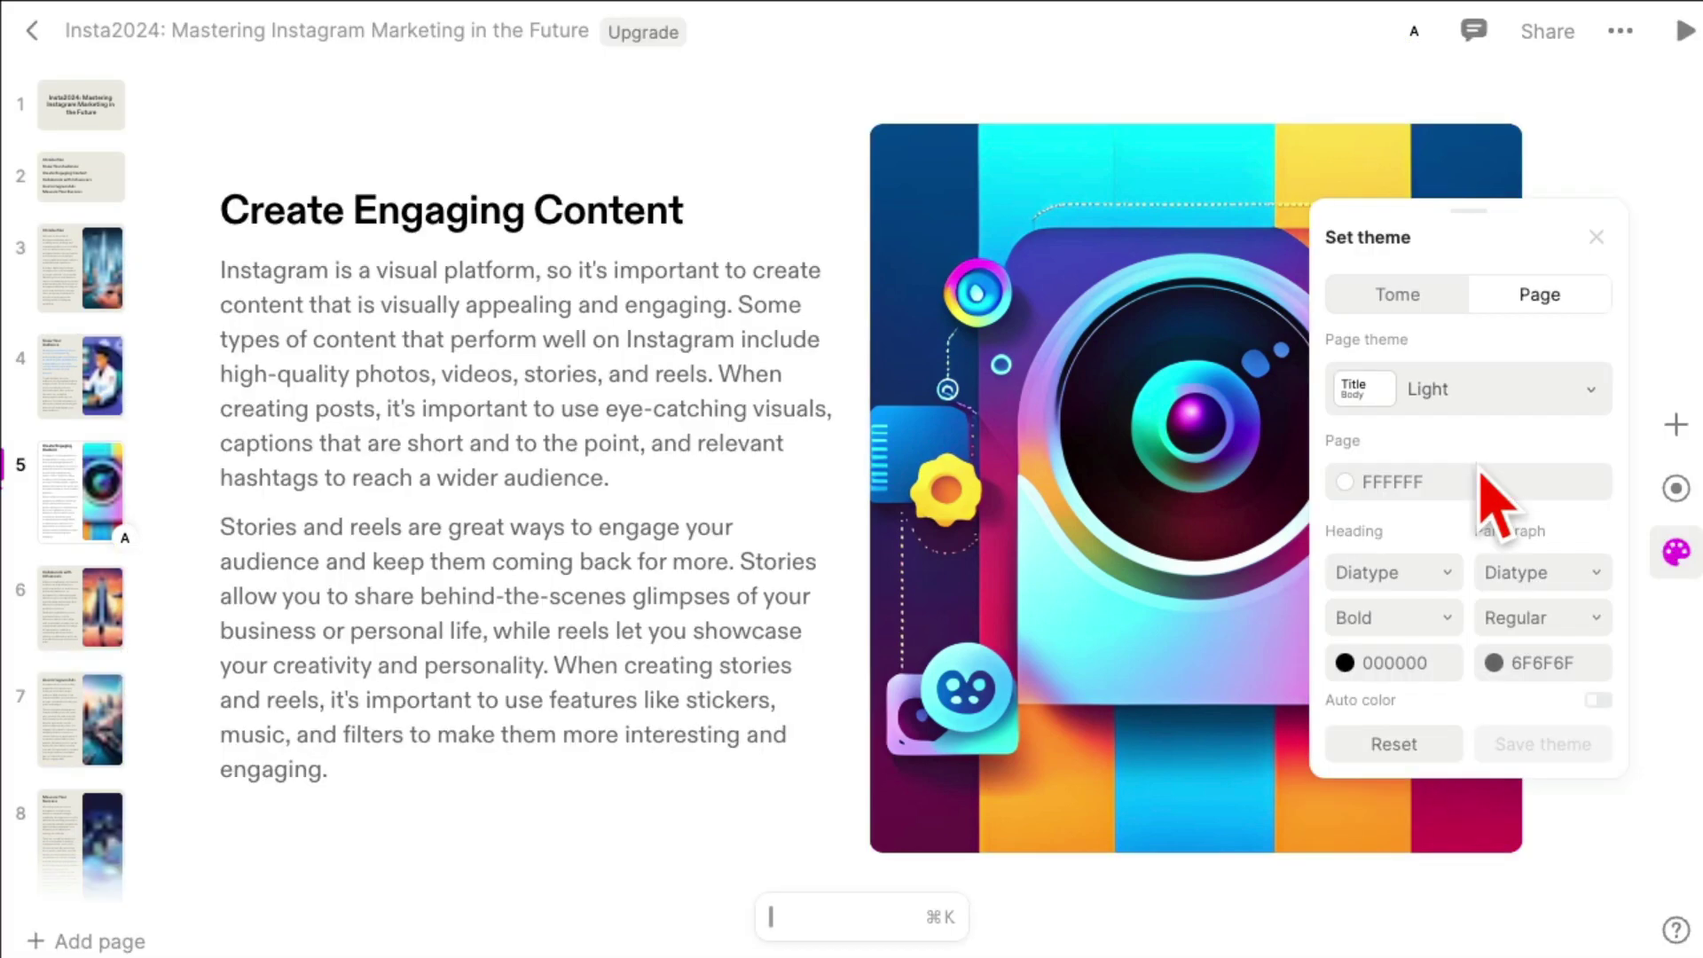
click(1648, 273)
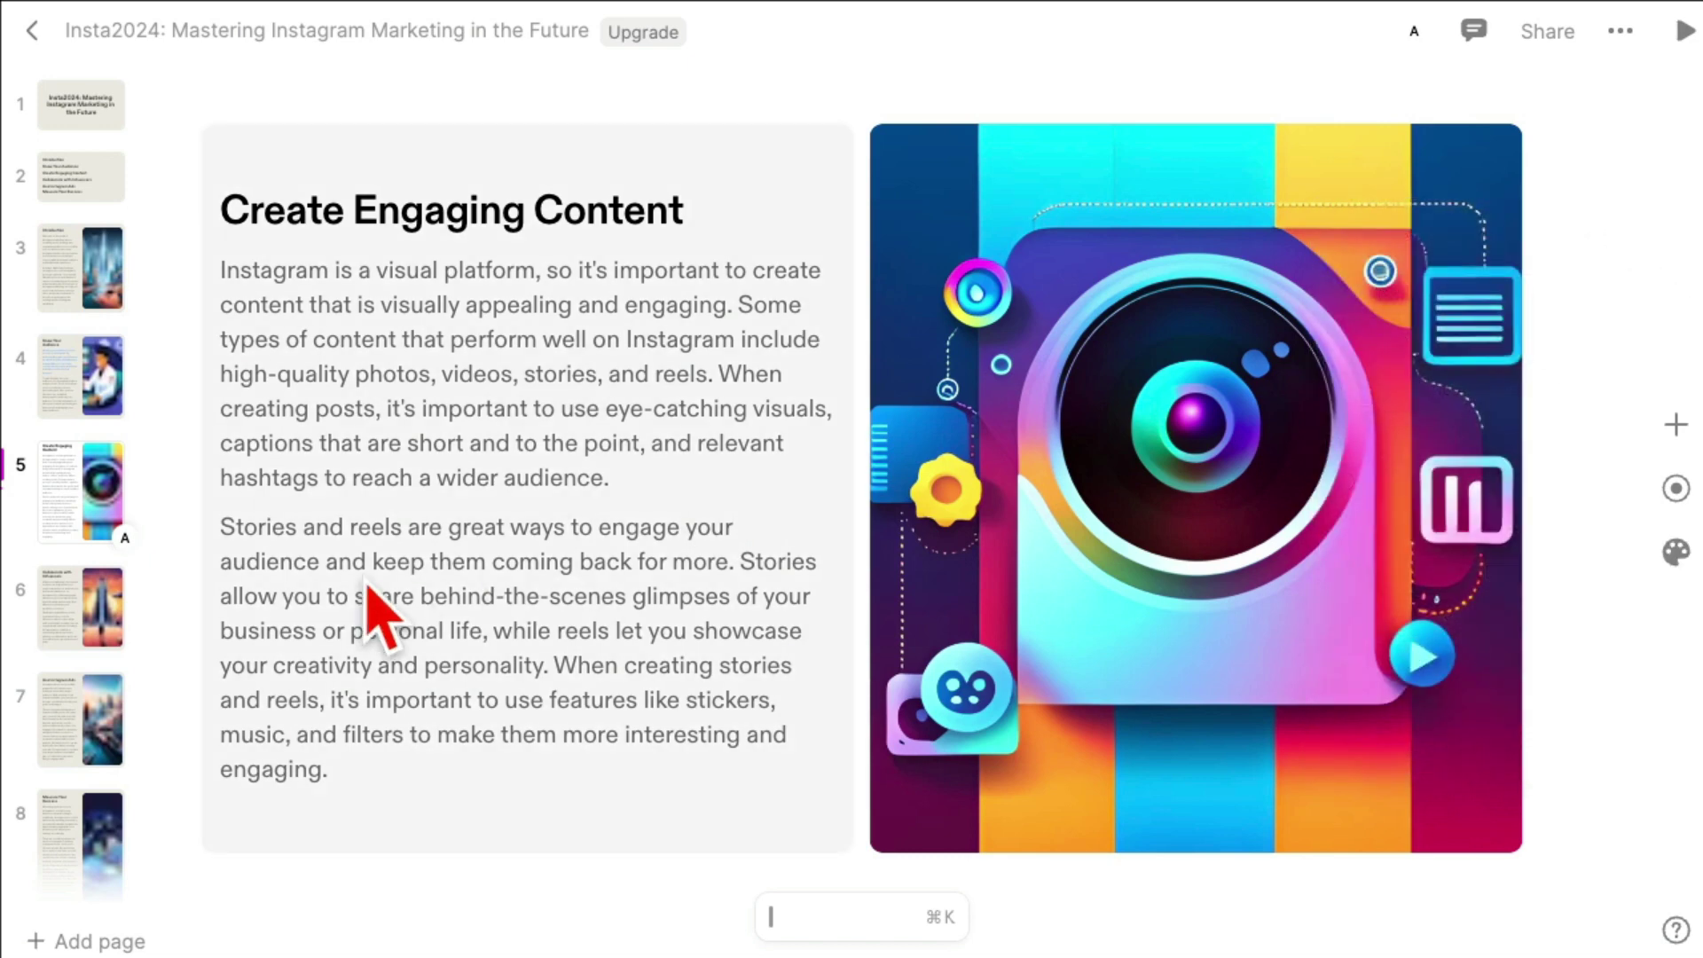
click(91, 700)
scroll(105, 909, down, 1)
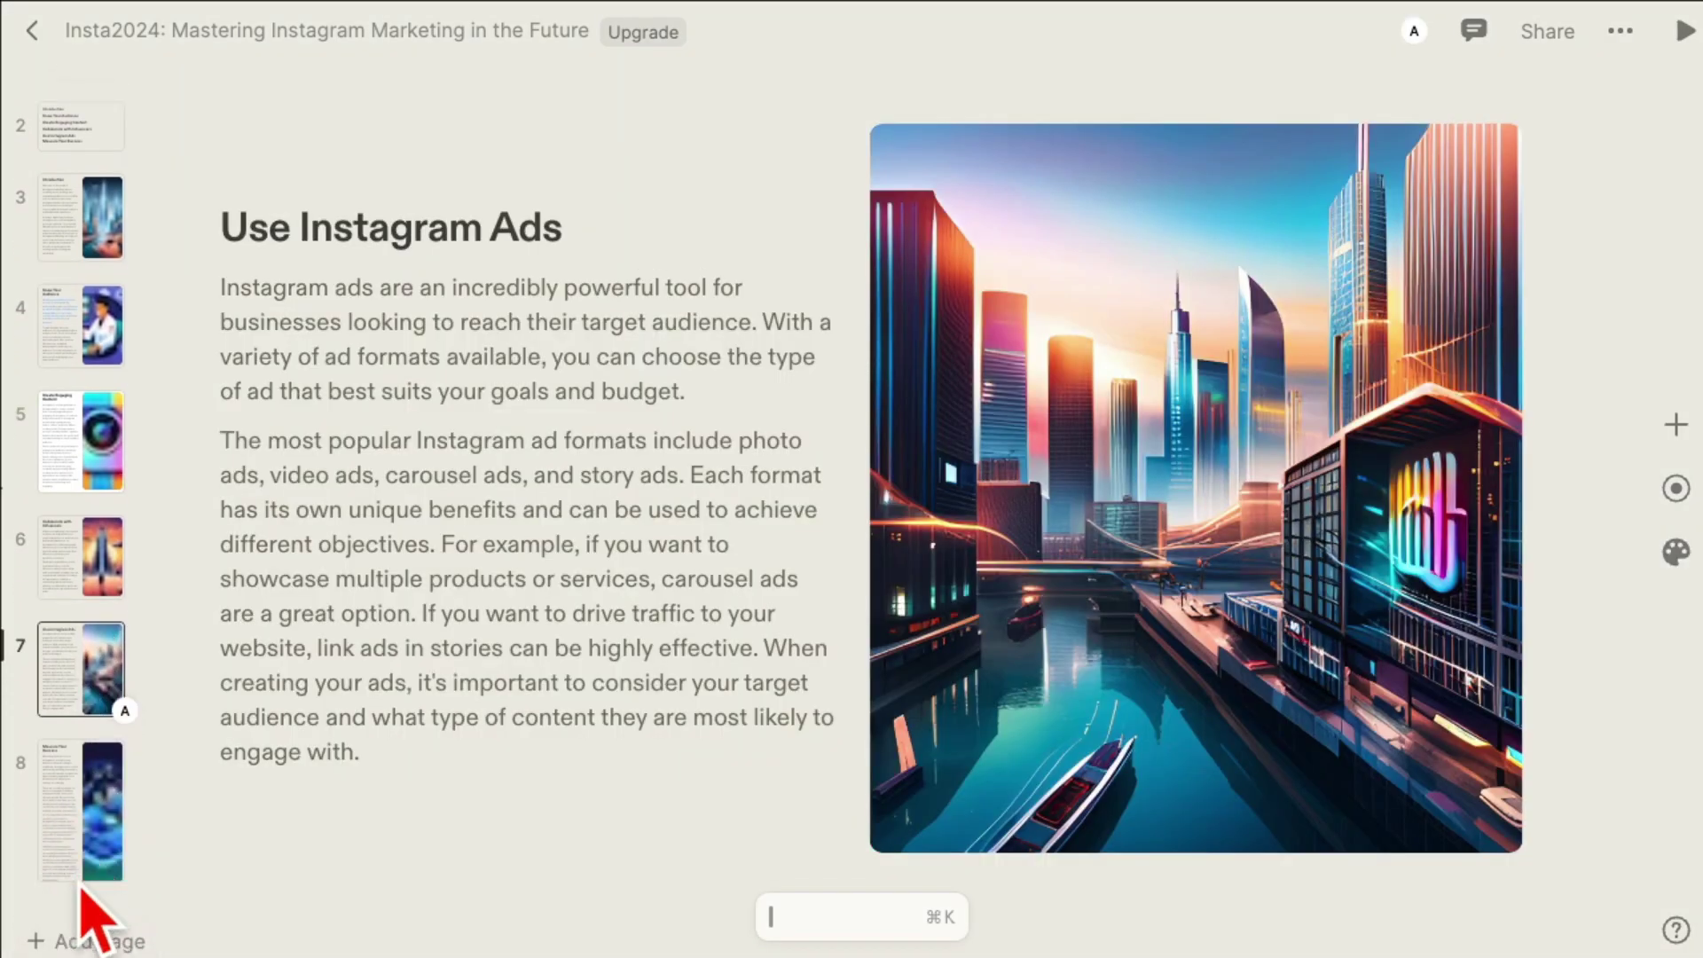
Step: Show the Measure Your Success page, briefly opening the Add page layouts and ⌘K AI menu
click(71, 859)
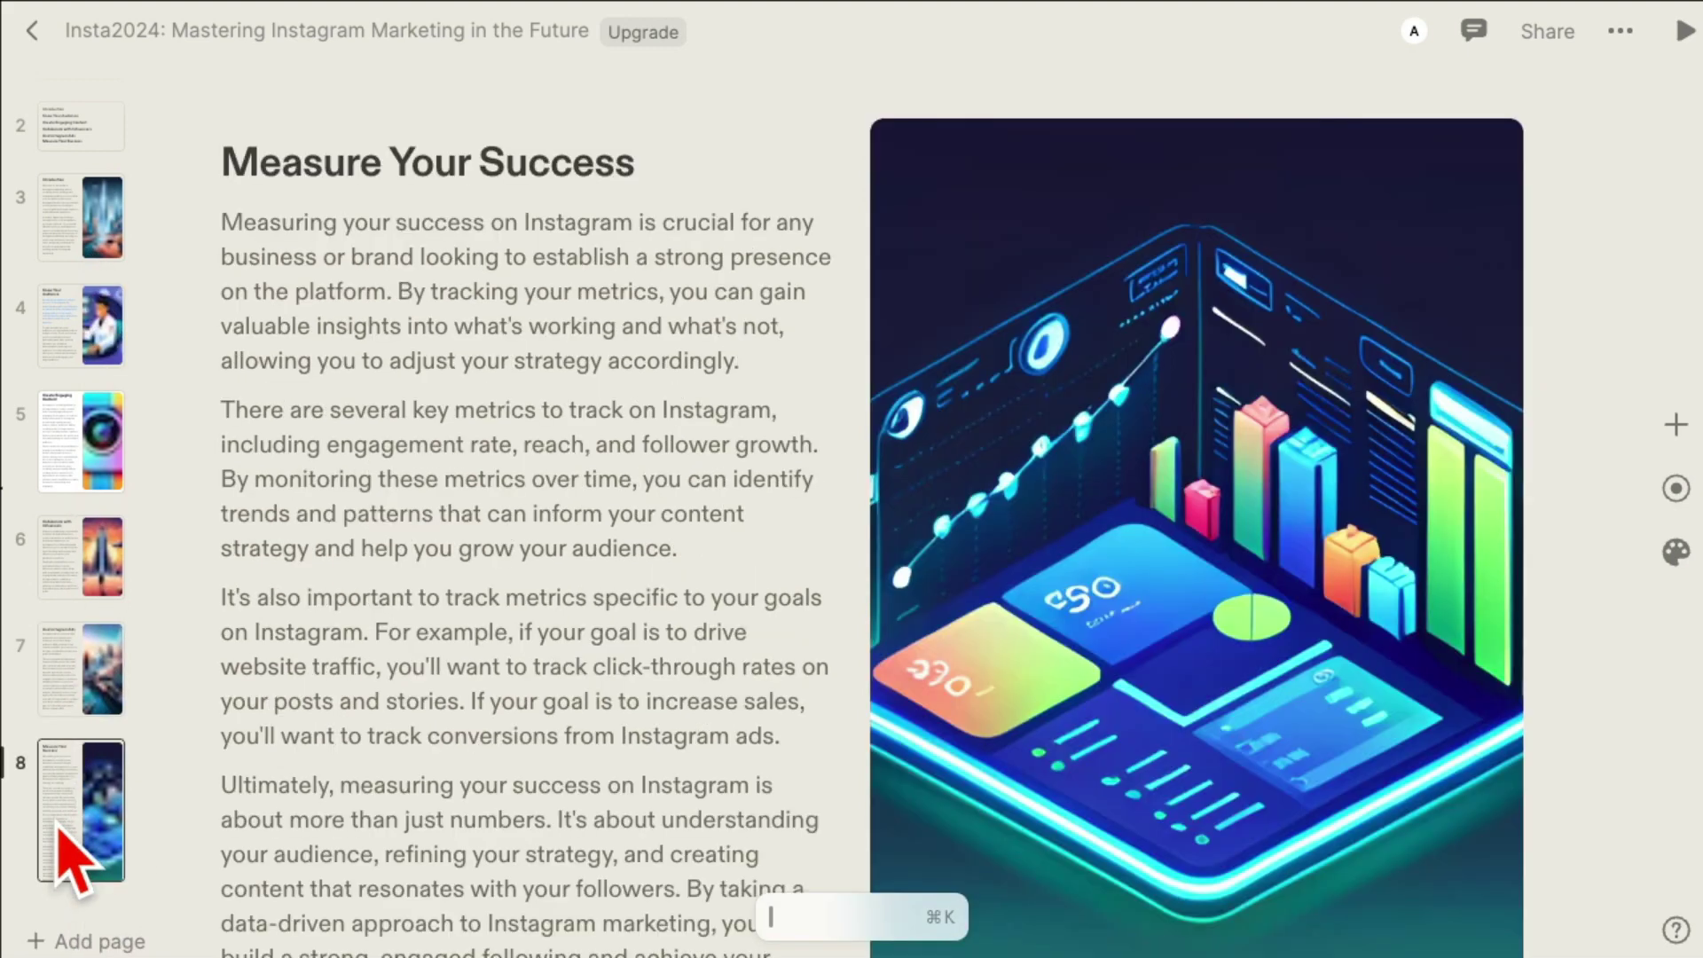
click(78, 940)
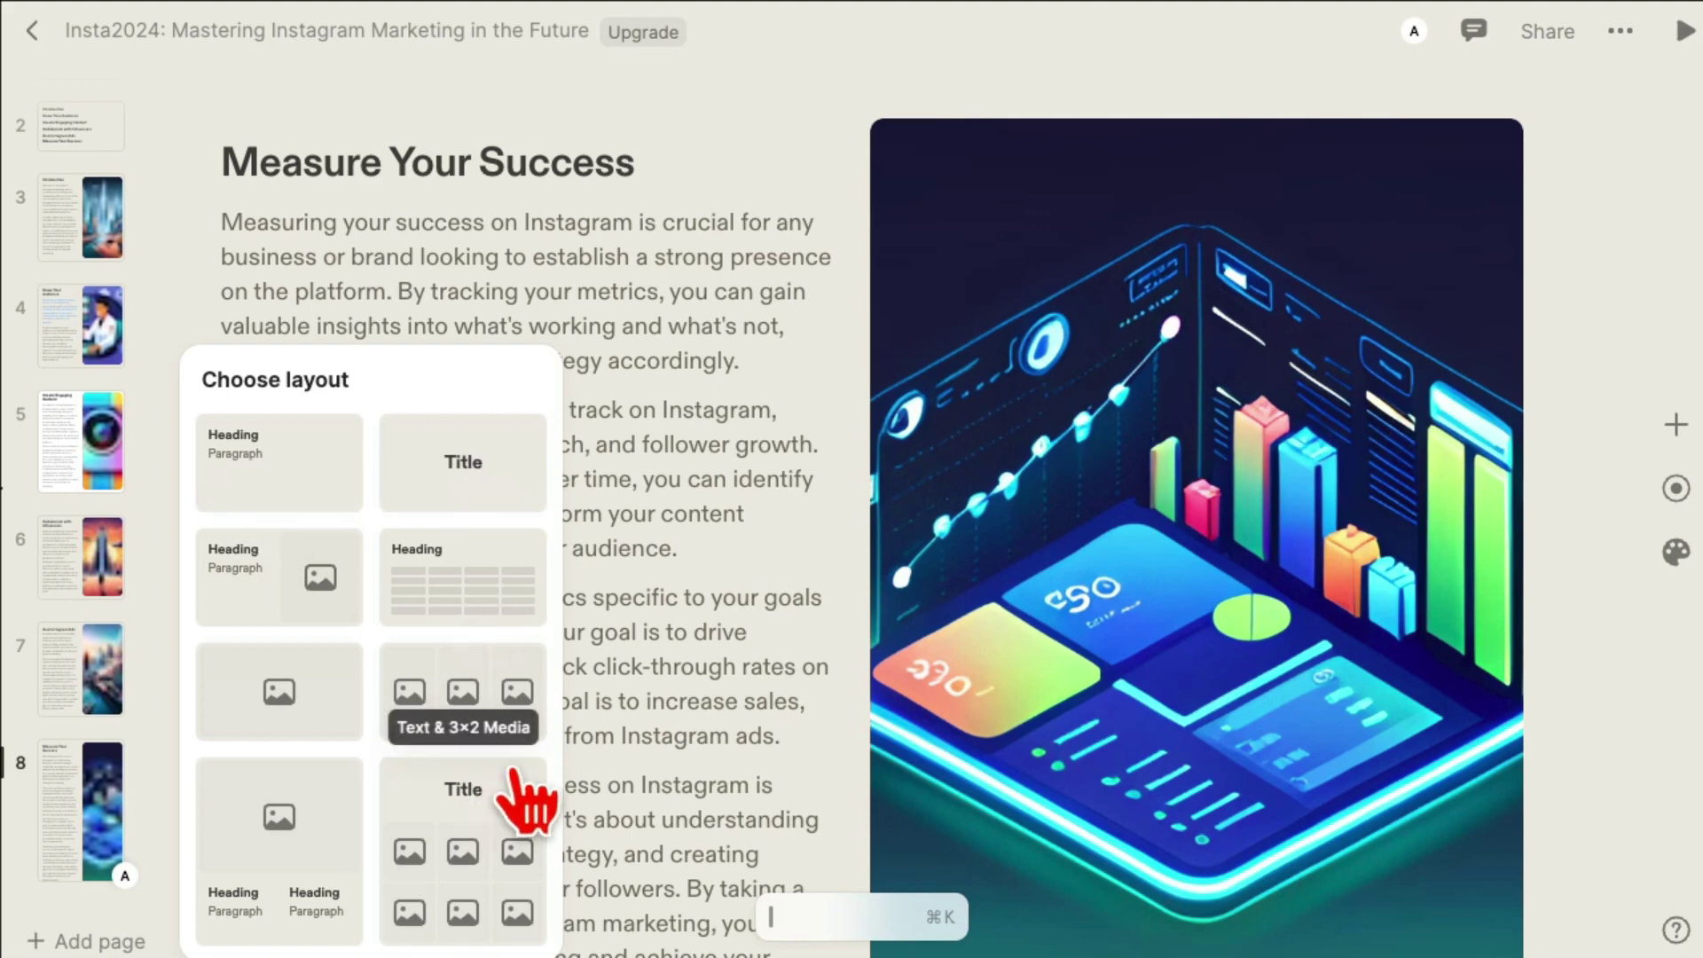
click(681, 603)
scroll(825, 842, down, 2)
click(852, 914)
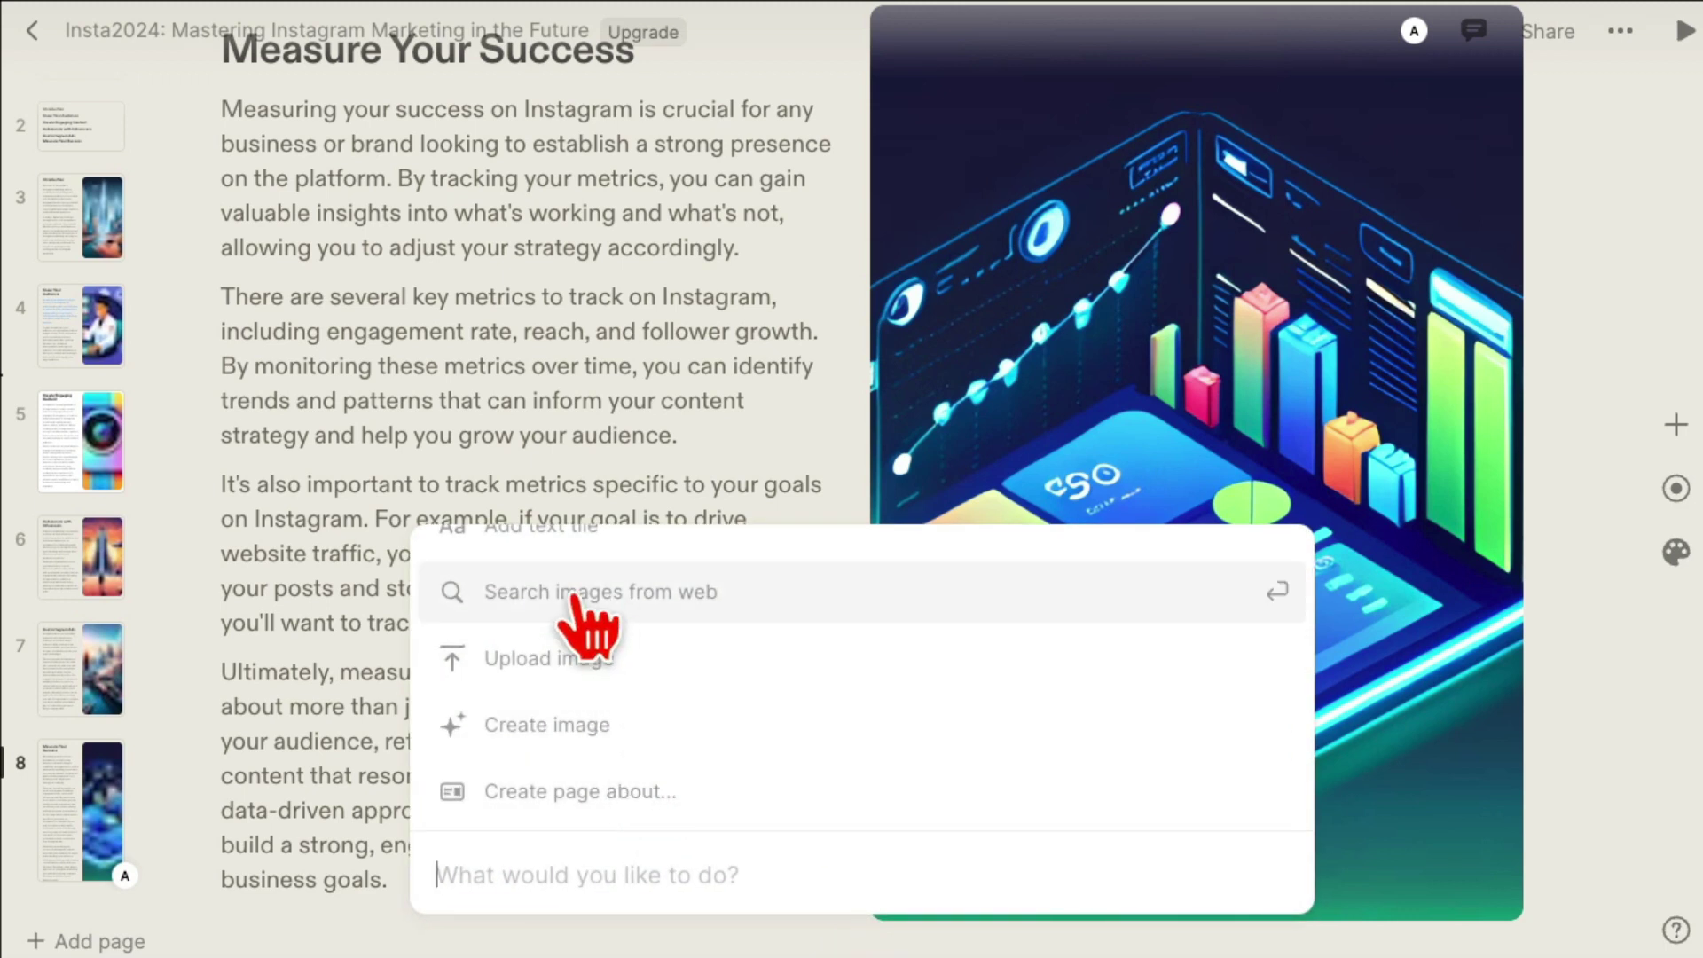
click(696, 437)
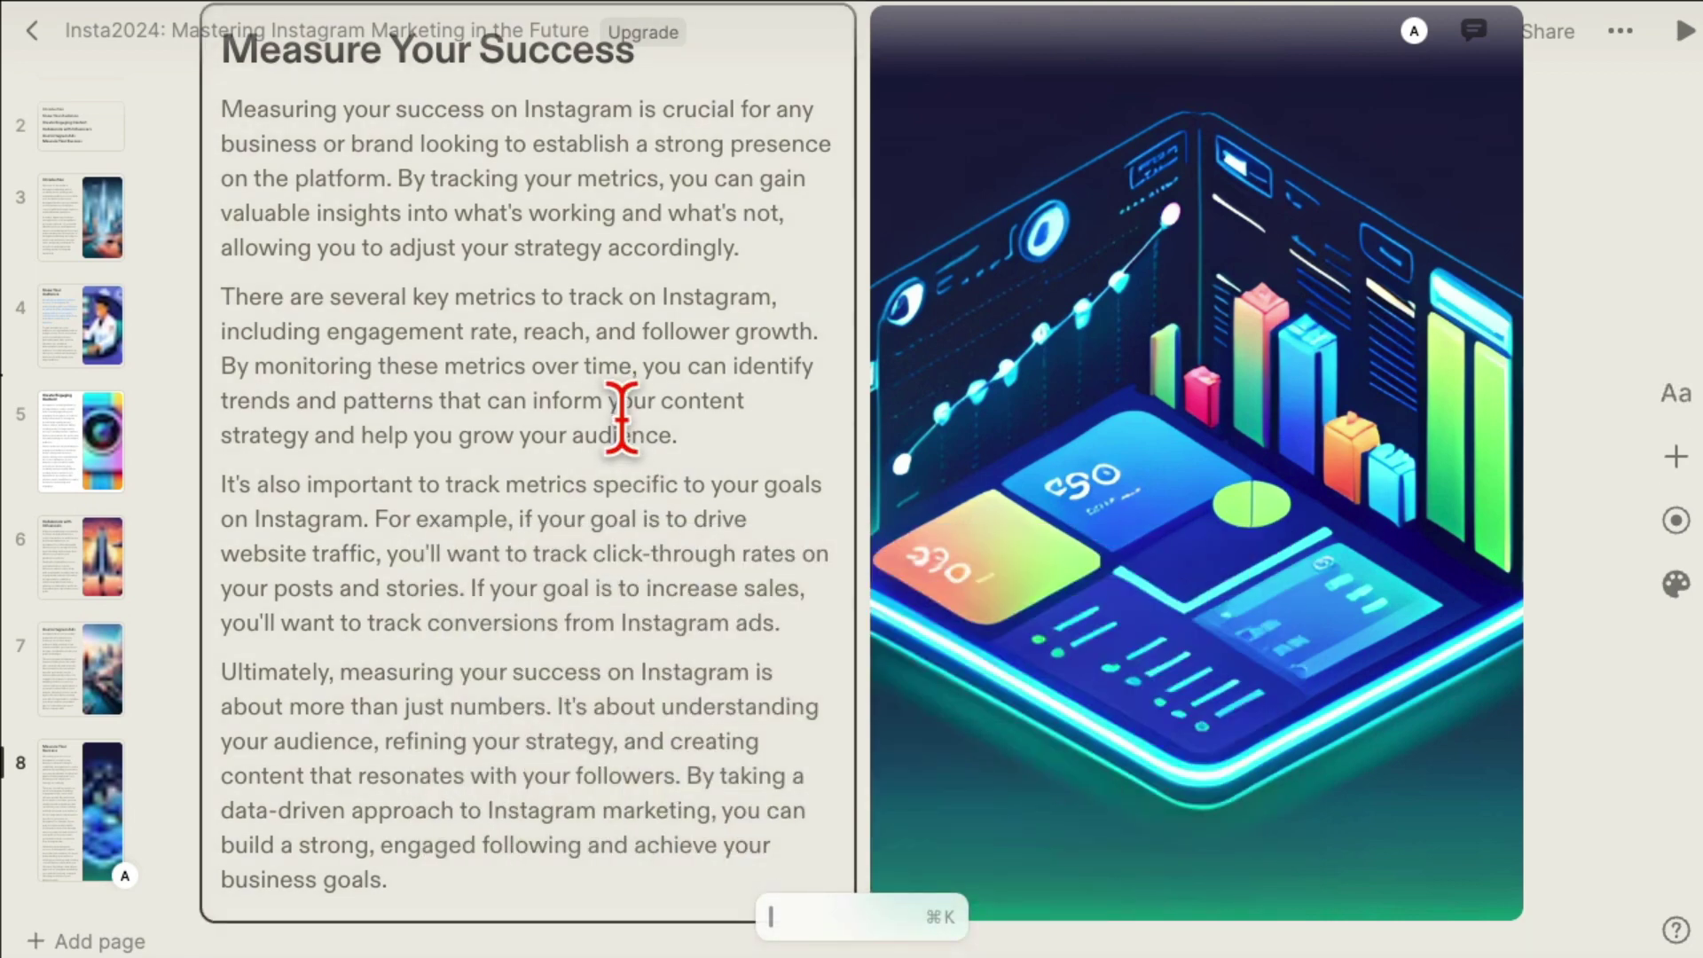
scroll(650, 485, up, 3)
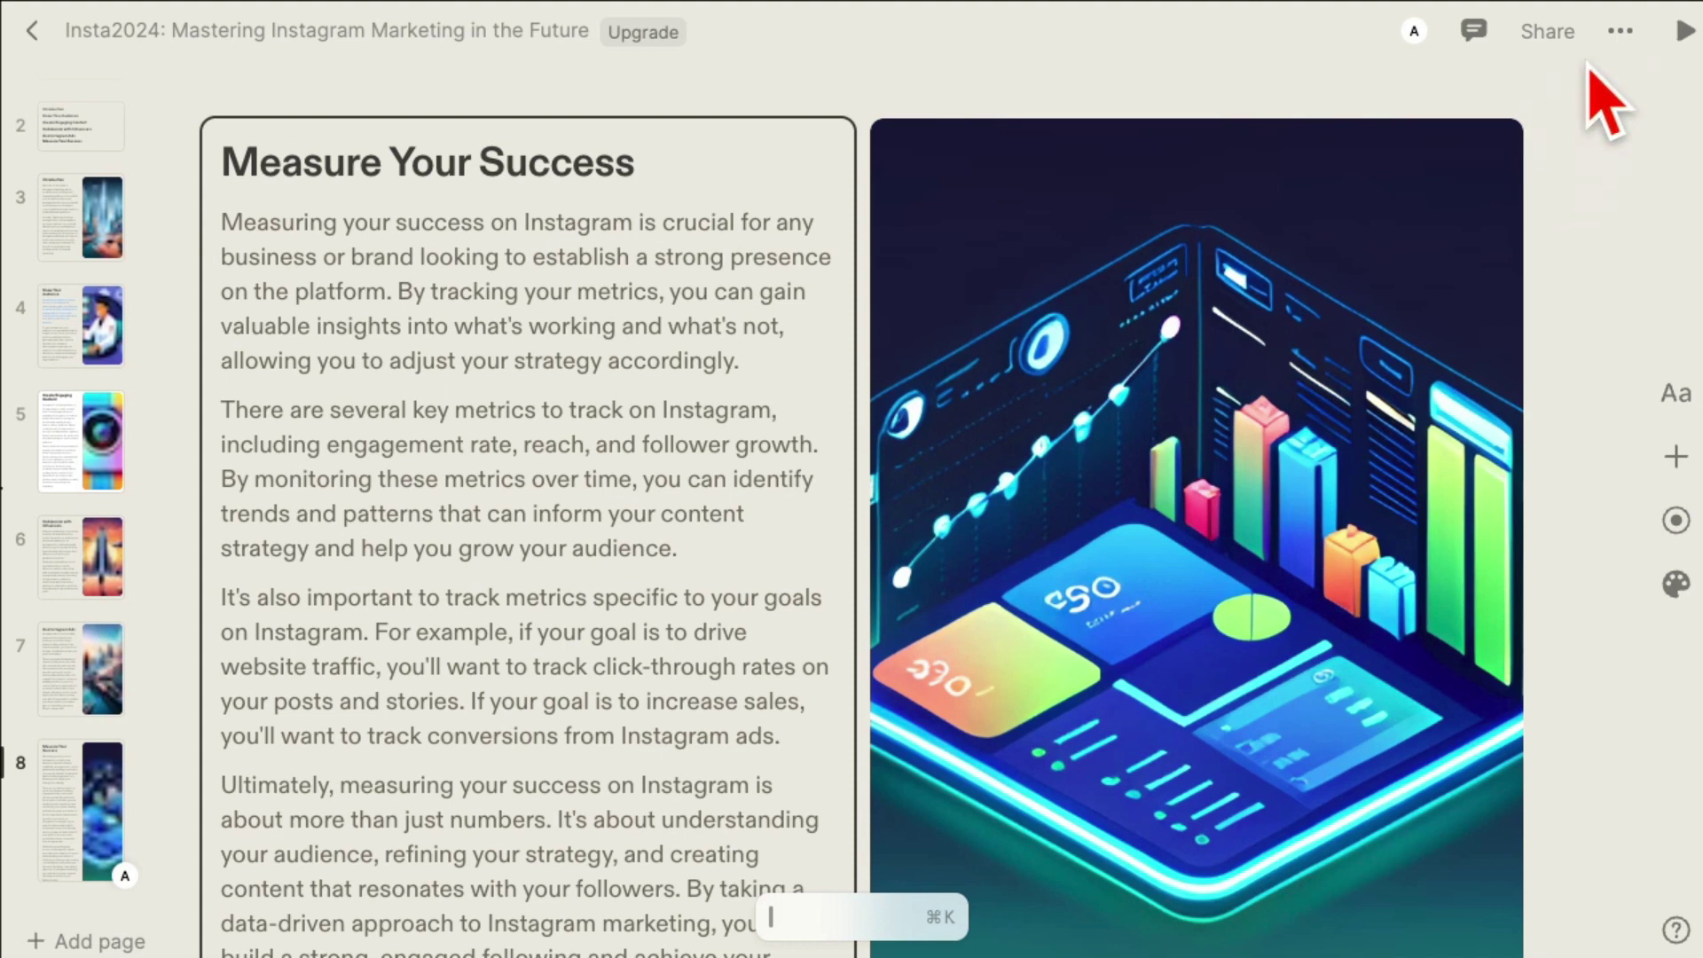
Step: Open the Insta2024 deck's share settings and keep link access at Can play
click(1548, 35)
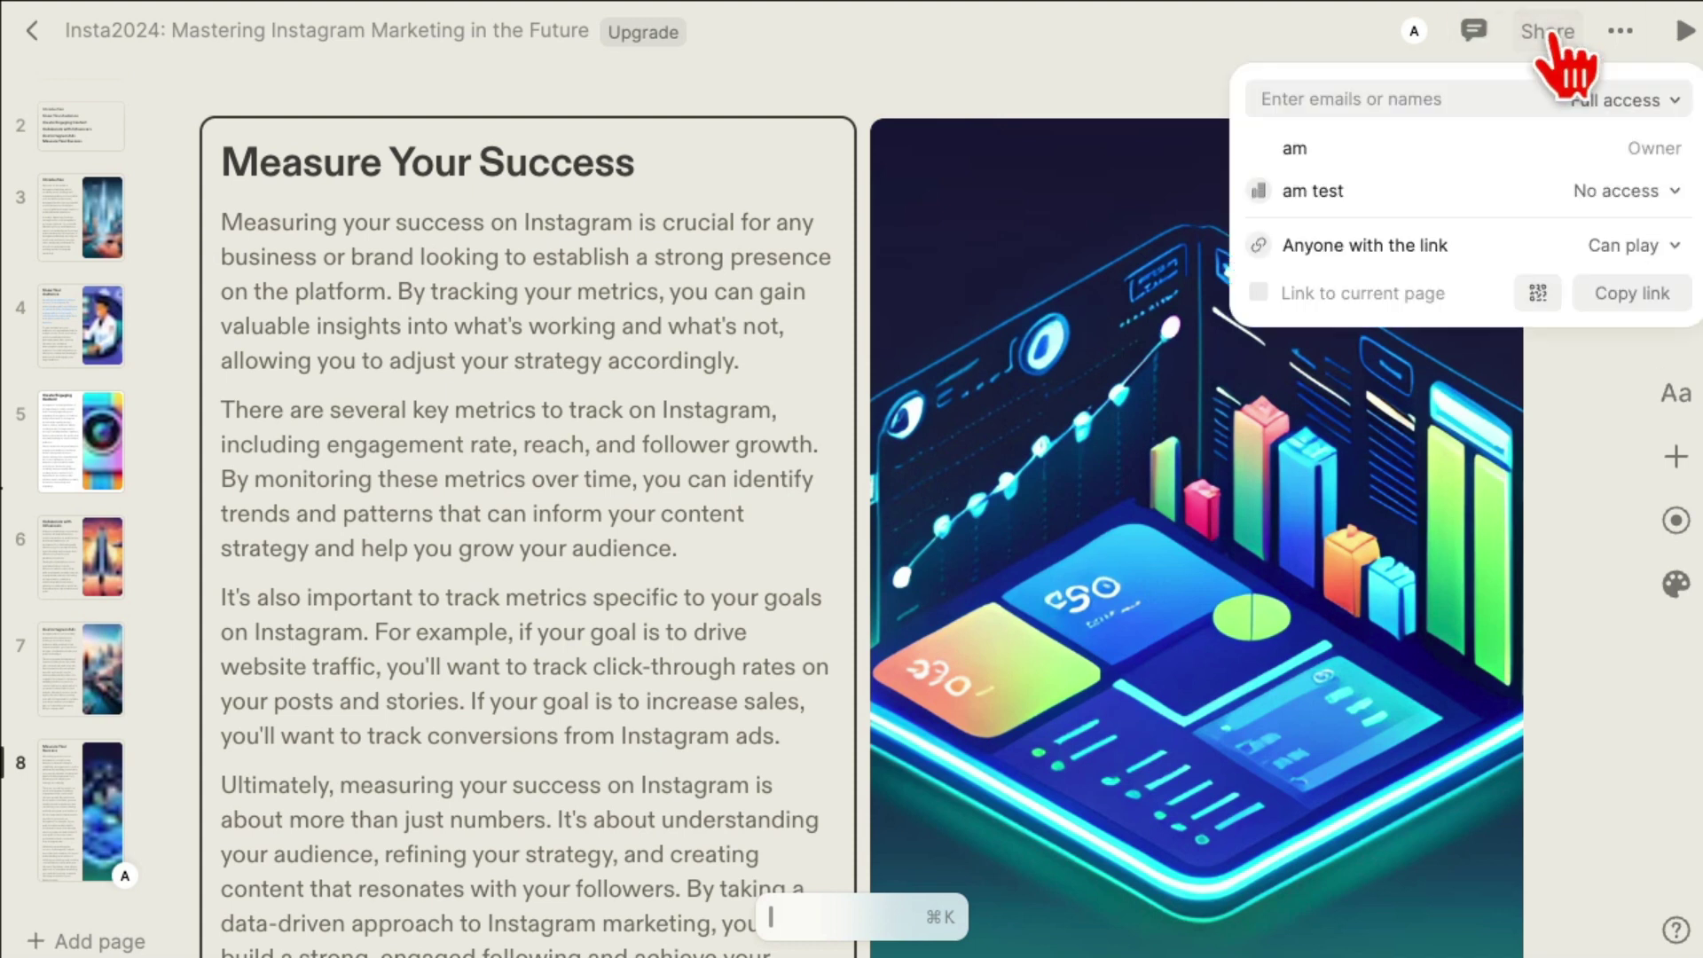
click(1625, 248)
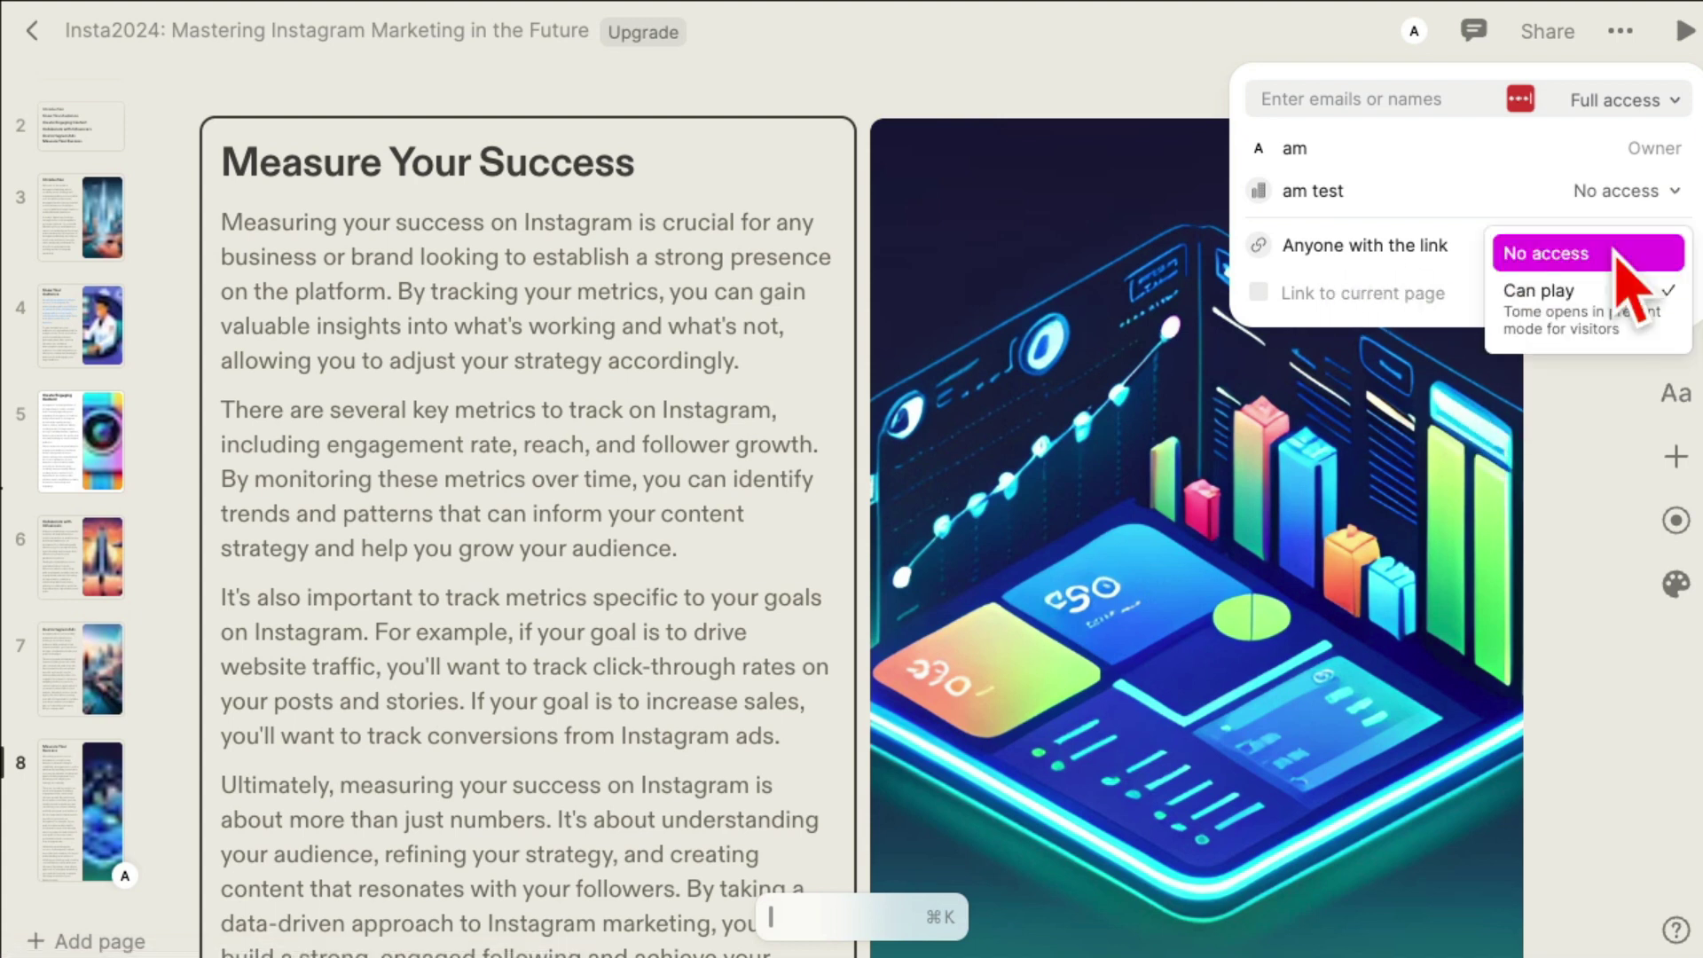
click(1342, 284)
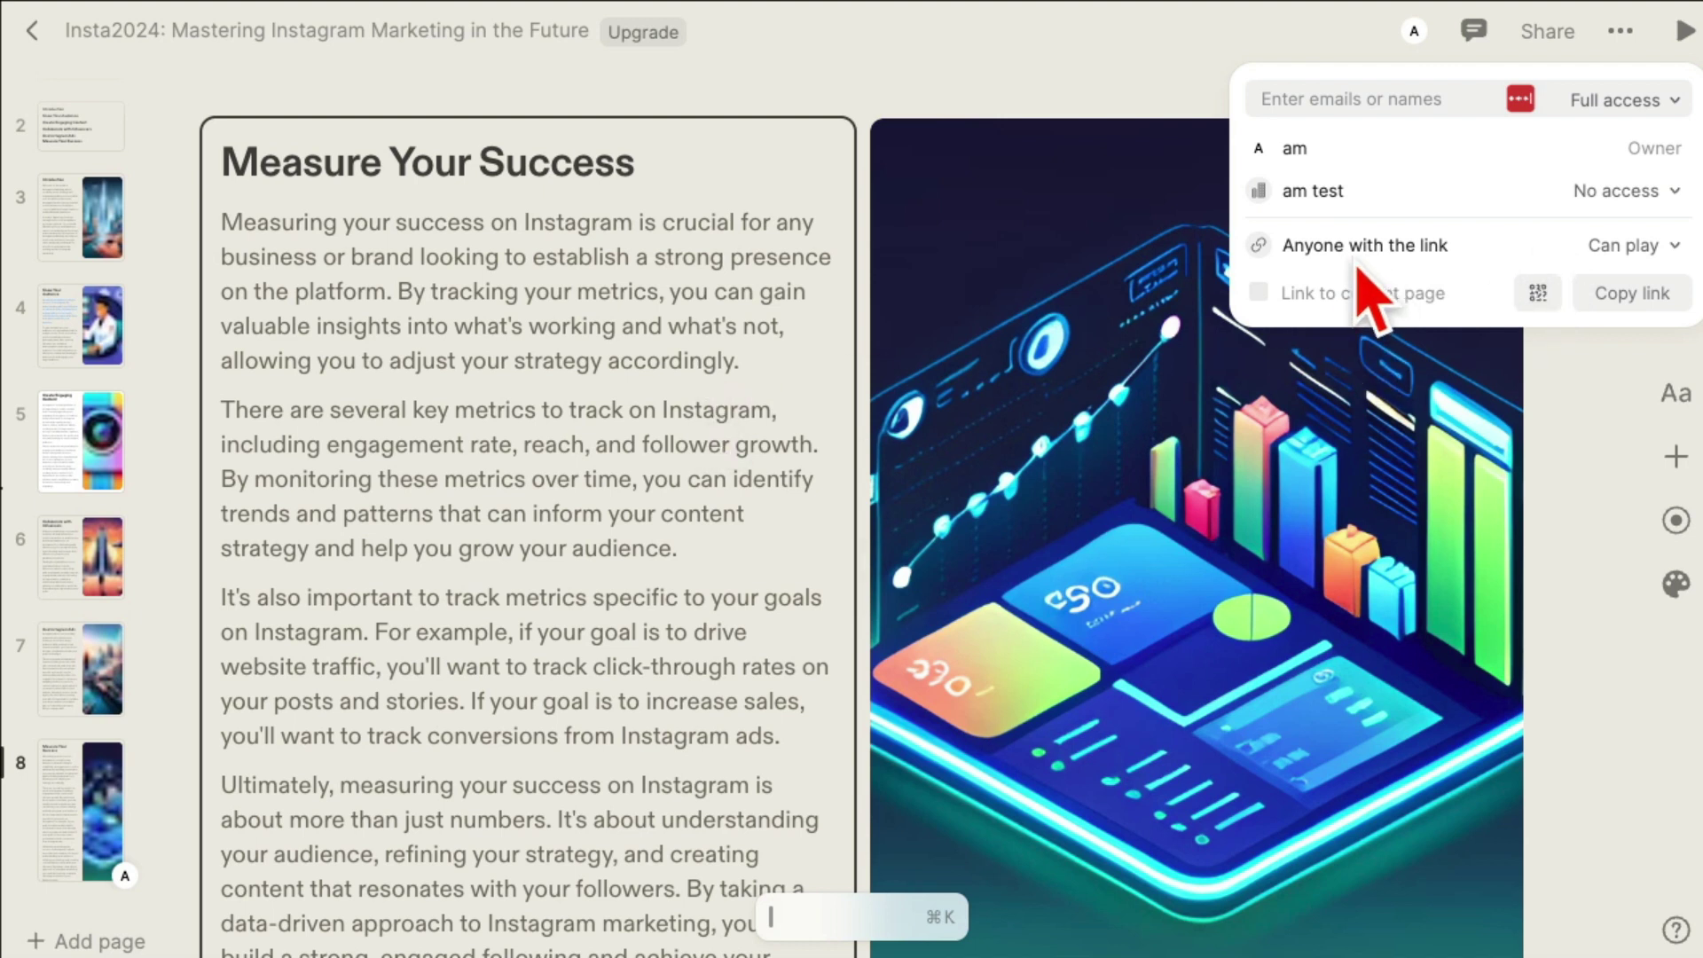
Step: Present the Insta2024 deck from the title through Create Engaging Content to Measure Your Success, then exit
click(680, 360)
click(1681, 32)
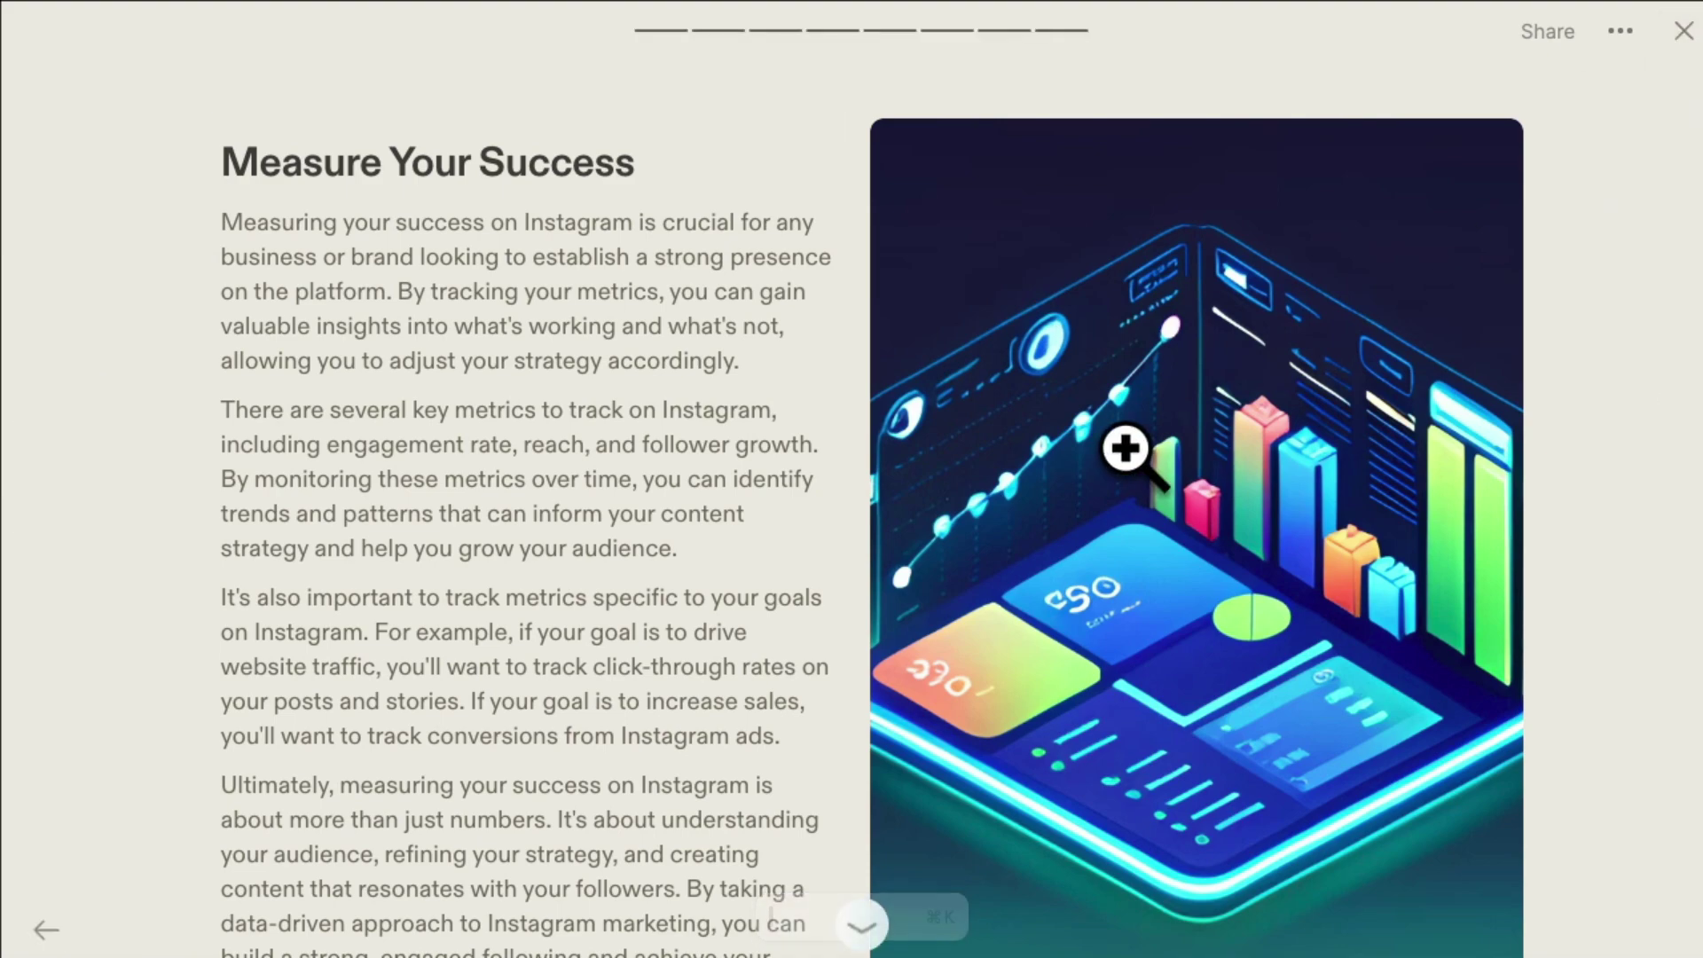
key(Left)
key(Left)
key(Left)
key(Left)
key(Left)
key(Left)
key(Left)
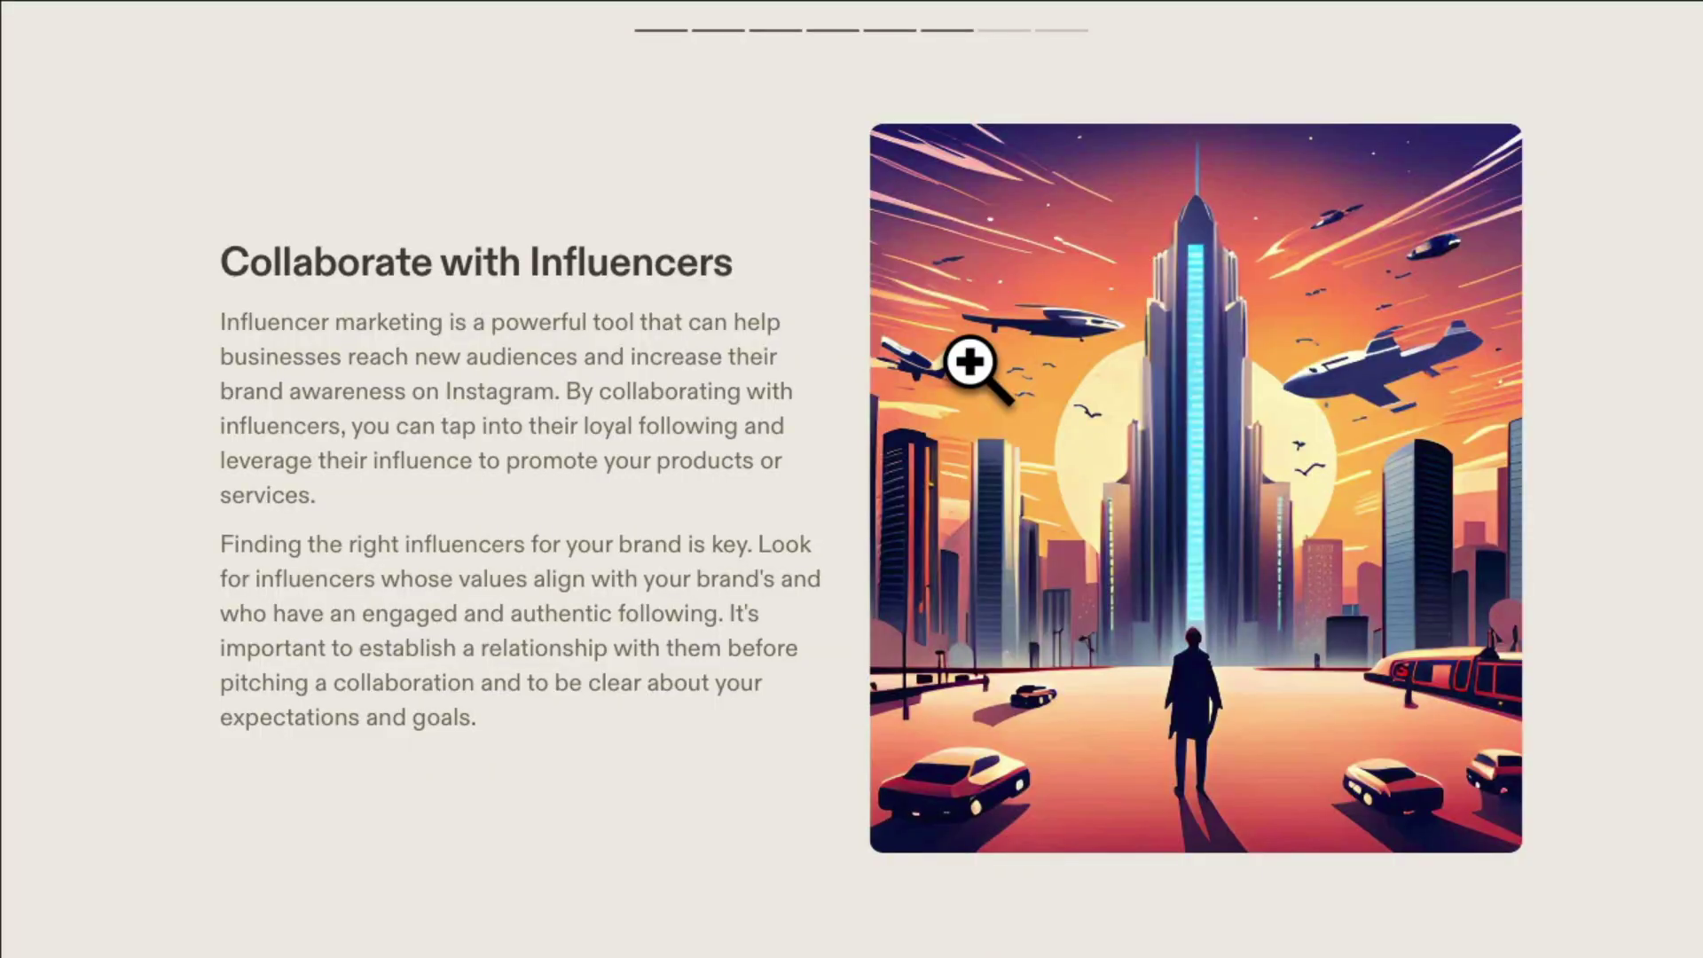
key(Right)
key(Right)
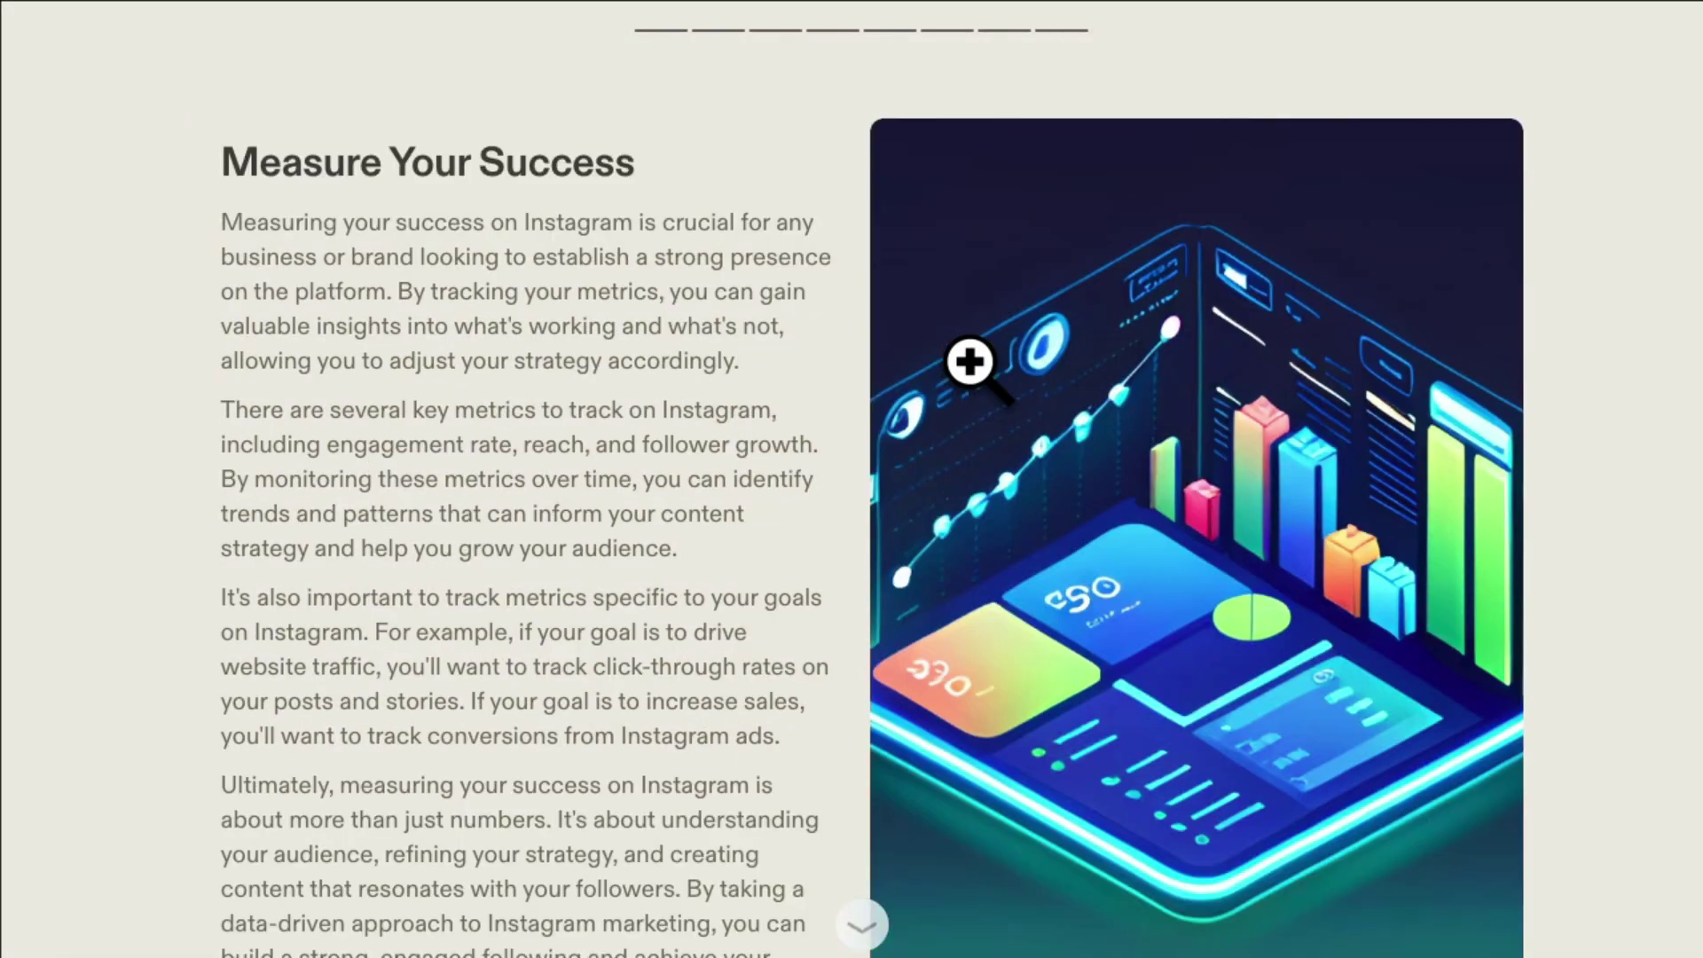
scroll(968, 362, down, 2)
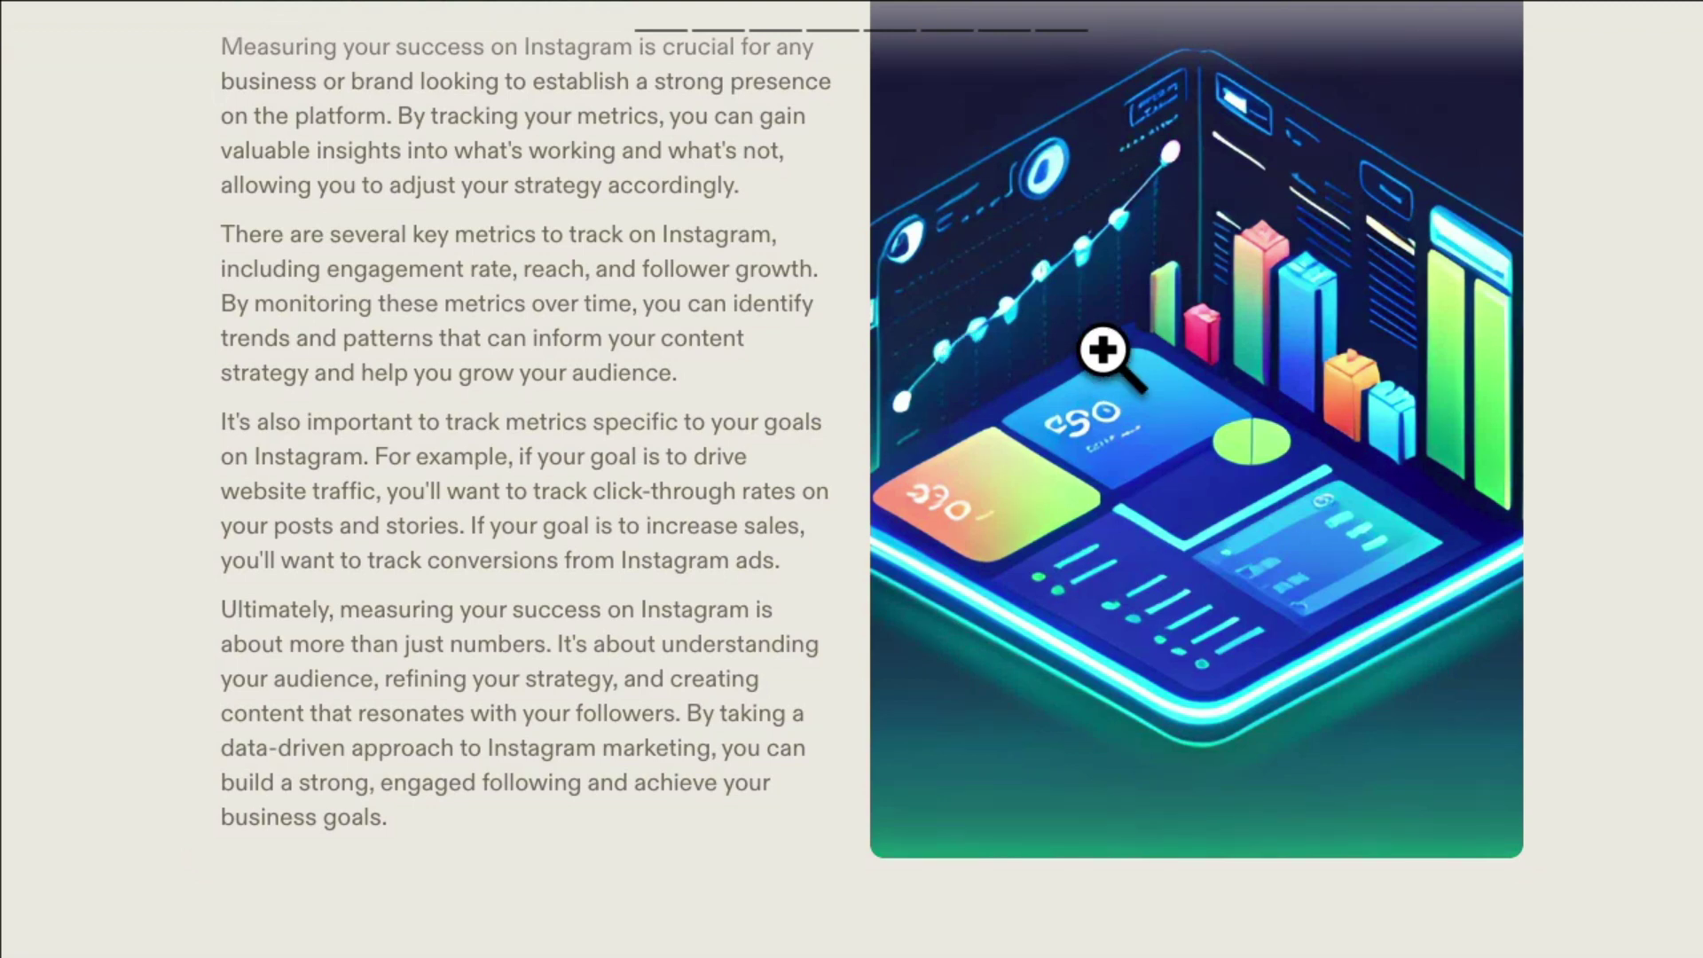
key(Escape)
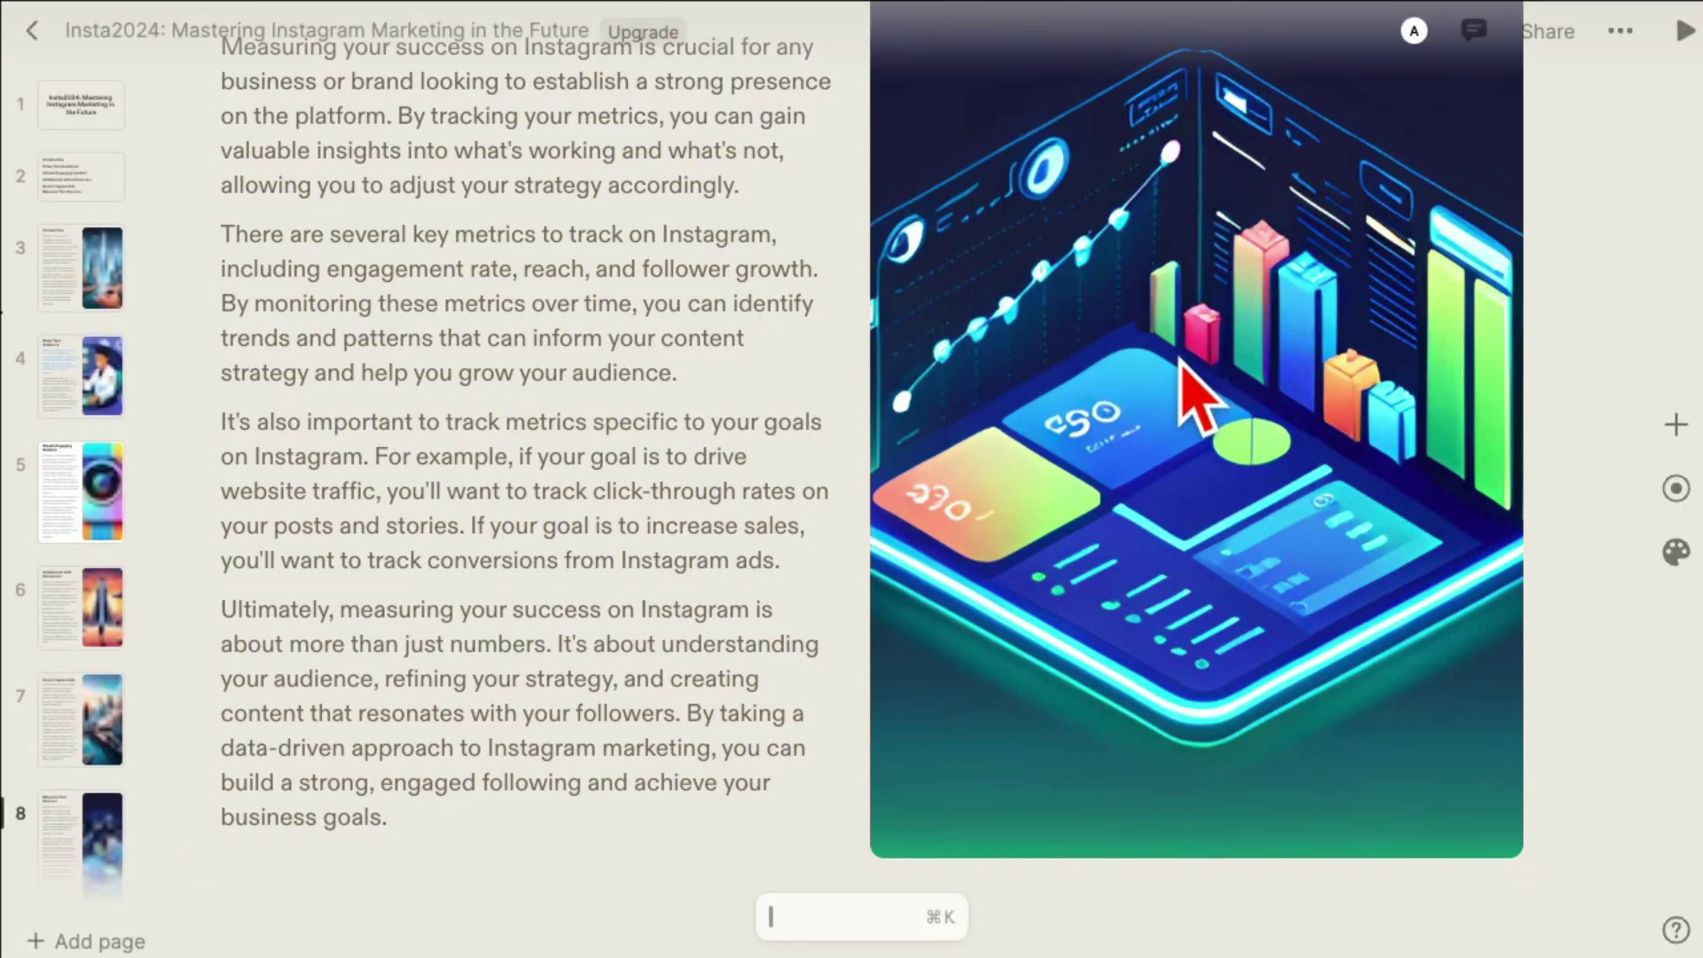